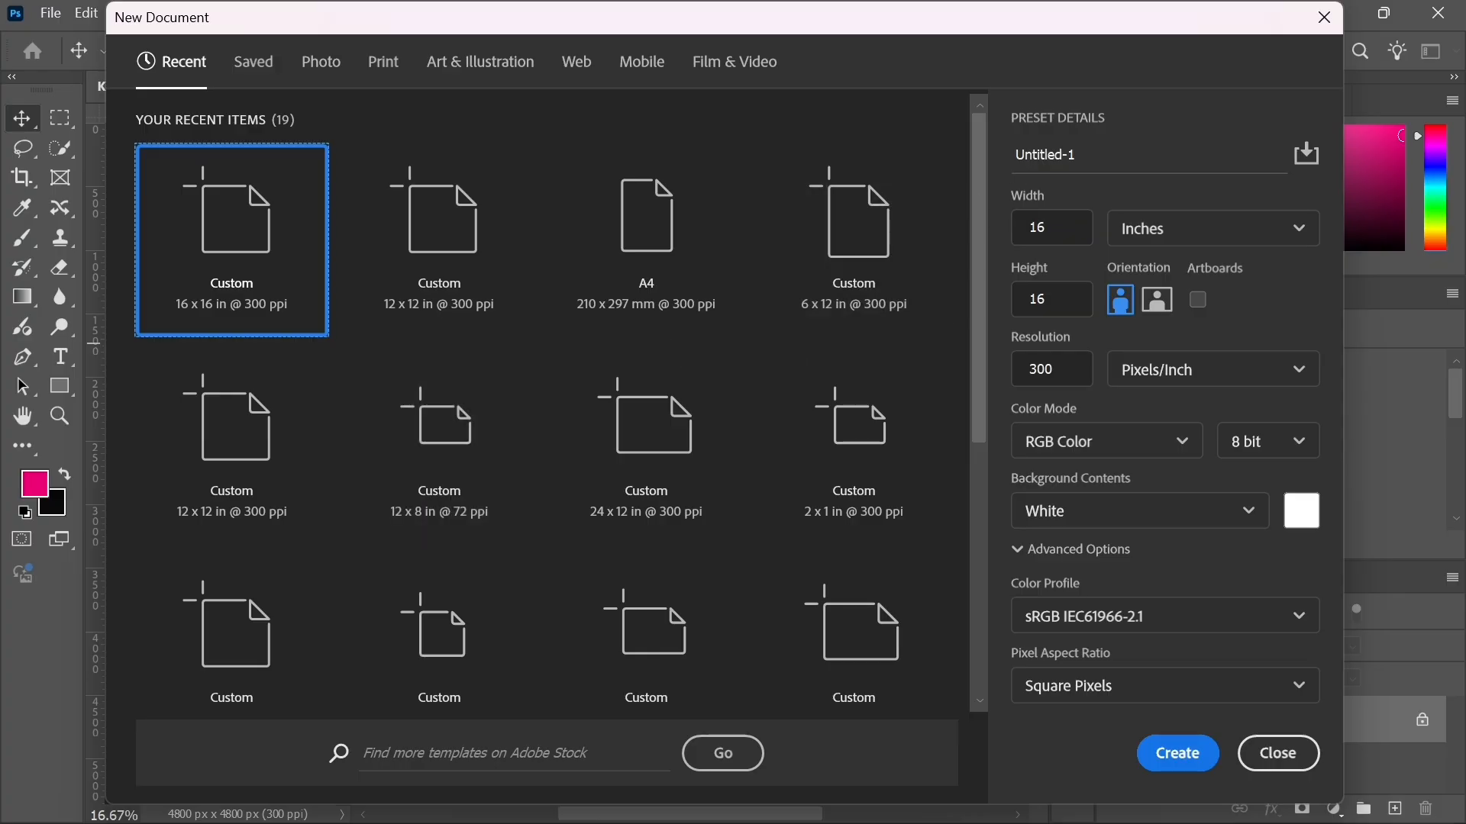
Step: Name the new document KudiTrack Promotional Flyer
{"action": "left_click_drag", "start_coordinate": [1076, 154], "coordinate": [1013, 154]}
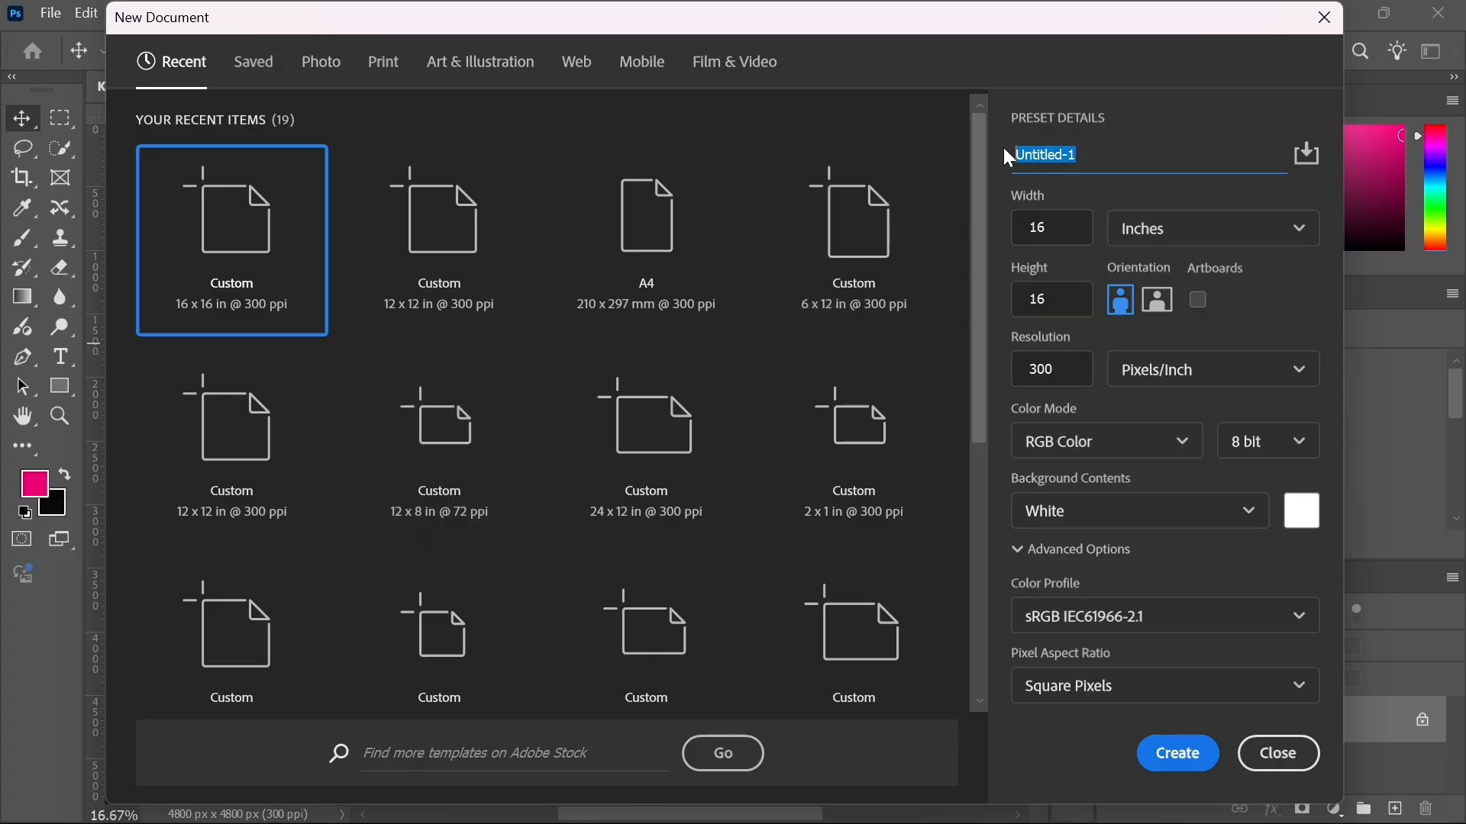
{"action": "left_click", "coordinate": [1082, 156]}
{"action": "left_click_drag", "start_coordinate": [1079, 156], "coordinate": [999, 161]}
{"action": "type", "text": "Kudlpmd"}
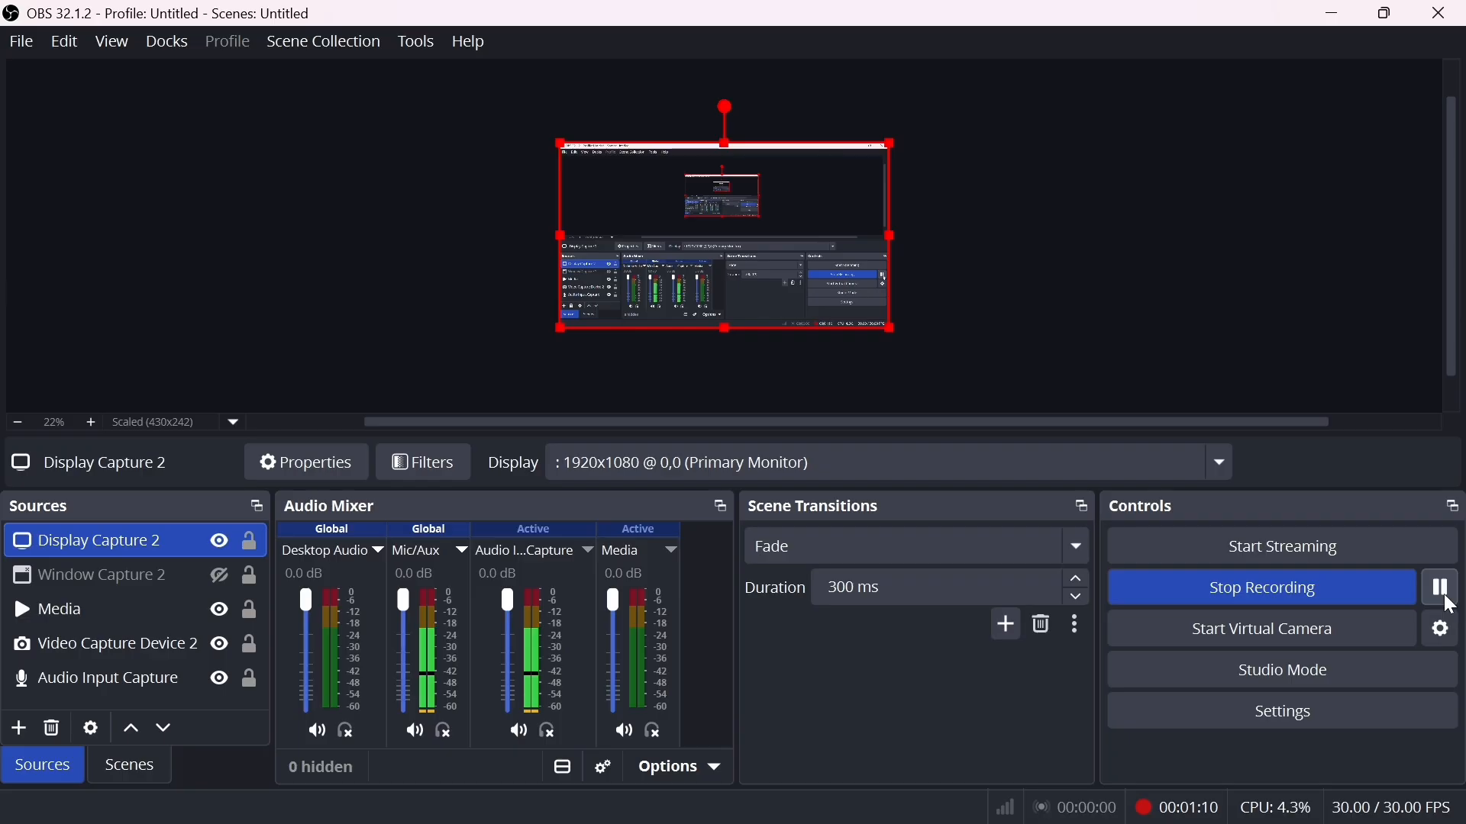
{"action": "mouse_move", "coordinate": [967, 823]}
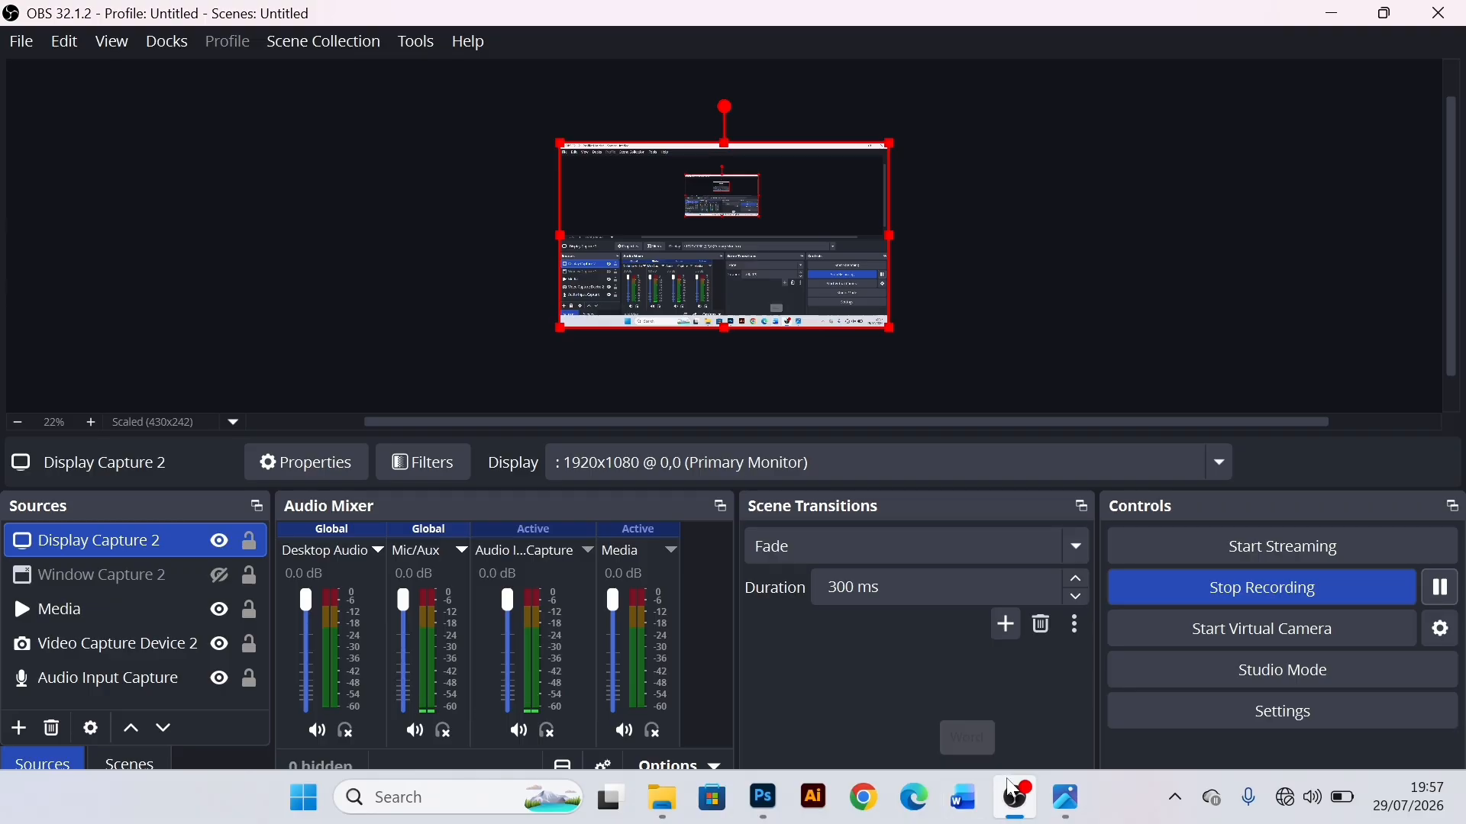
{"action": "left_click", "coordinate": [777, 809]}
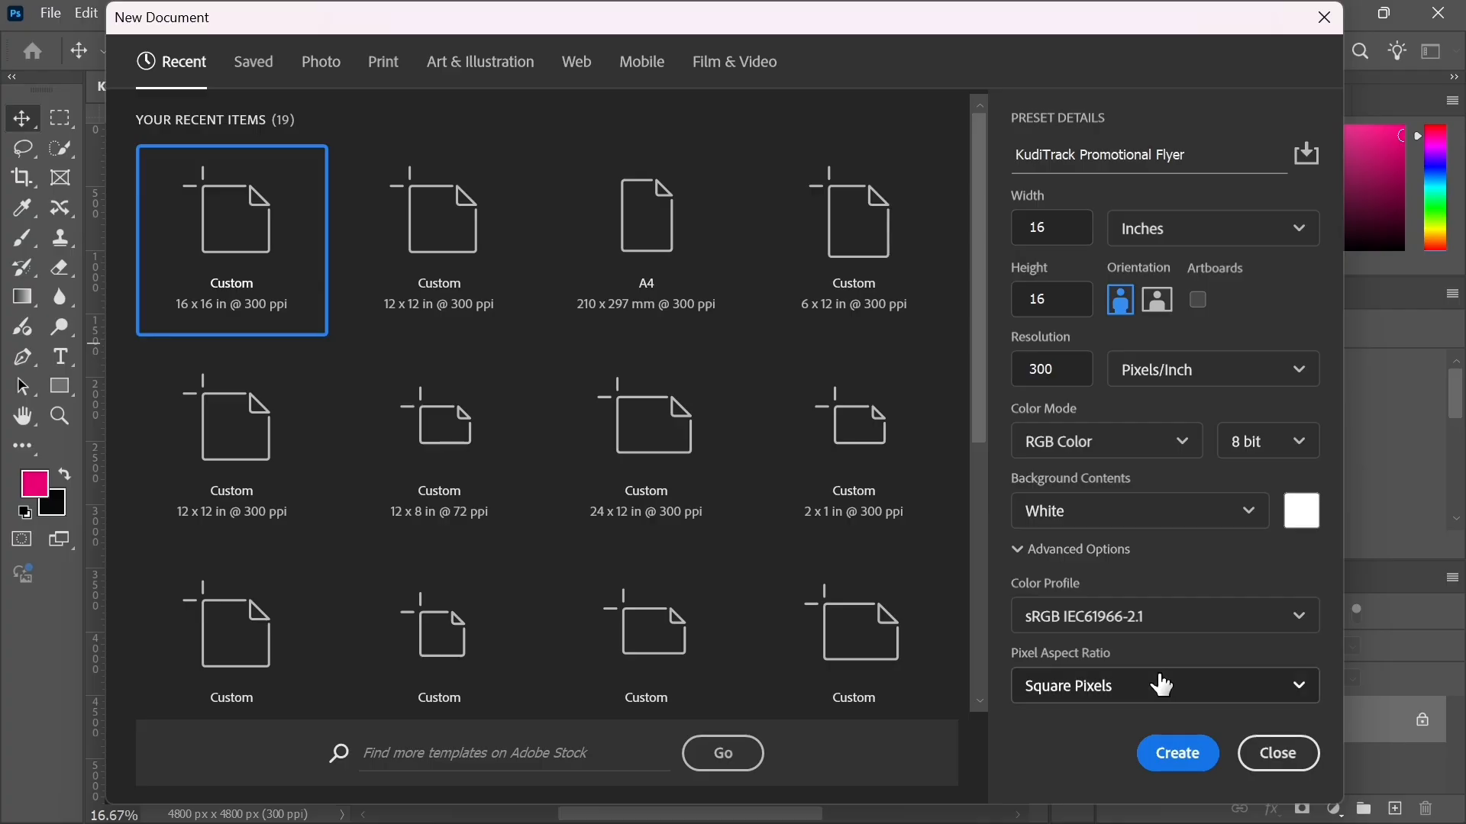
{"action": "mouse_move", "coordinate": [1183, 823]}
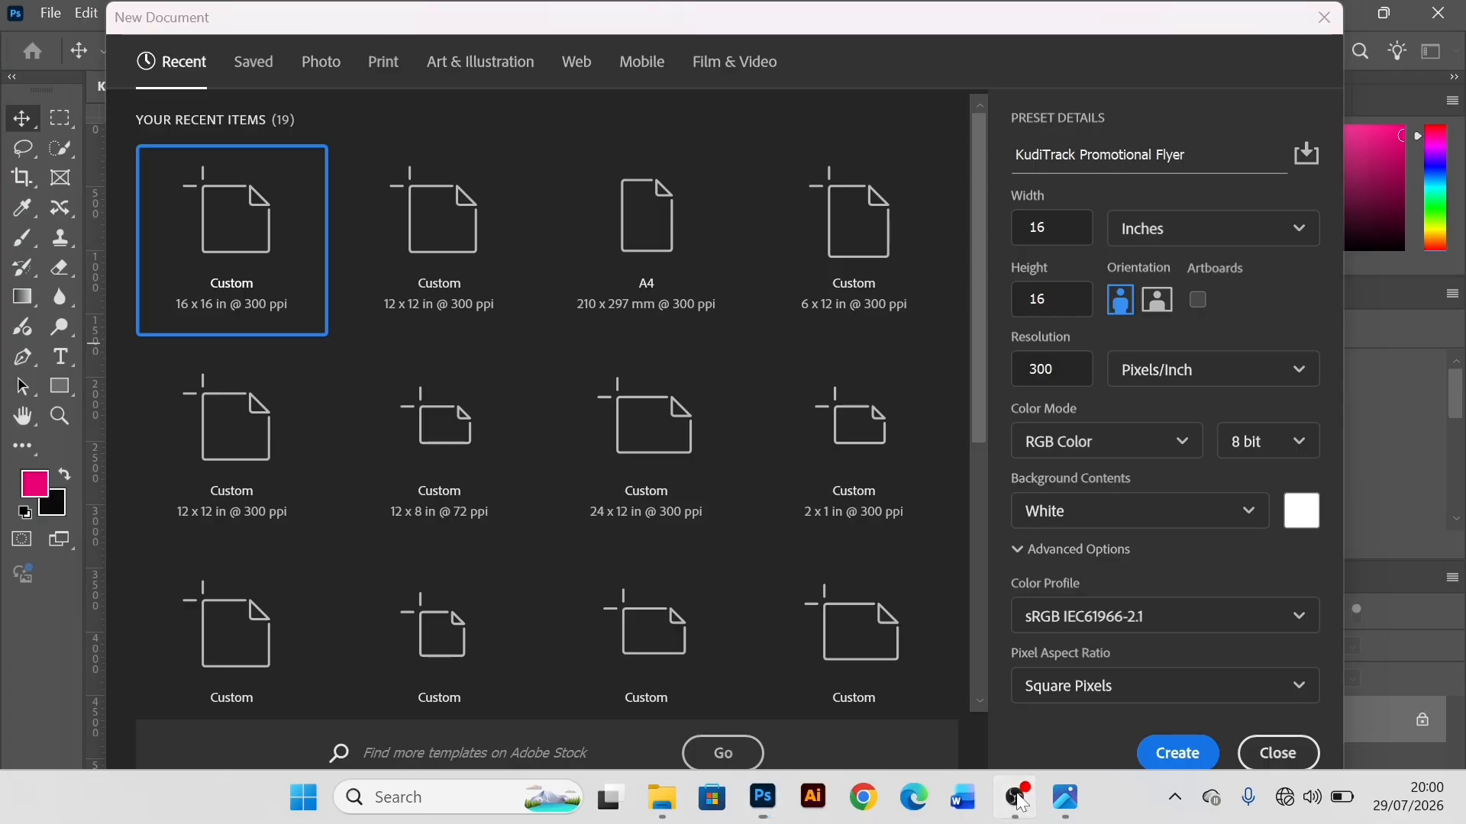
{"action": "left_click", "coordinate": [1023, 804]}
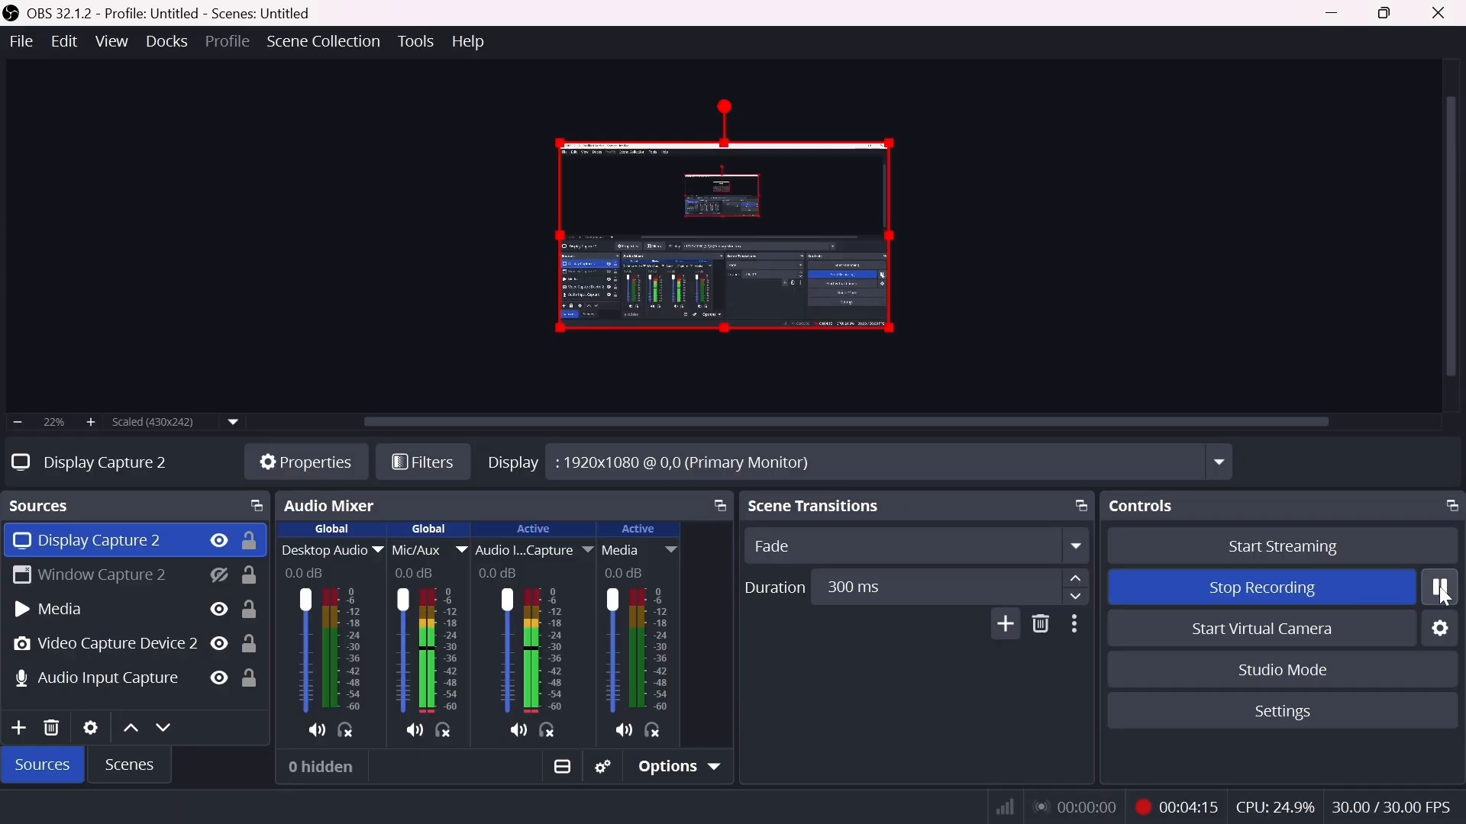
{"action": "left_click", "coordinate": [1336, 13]}
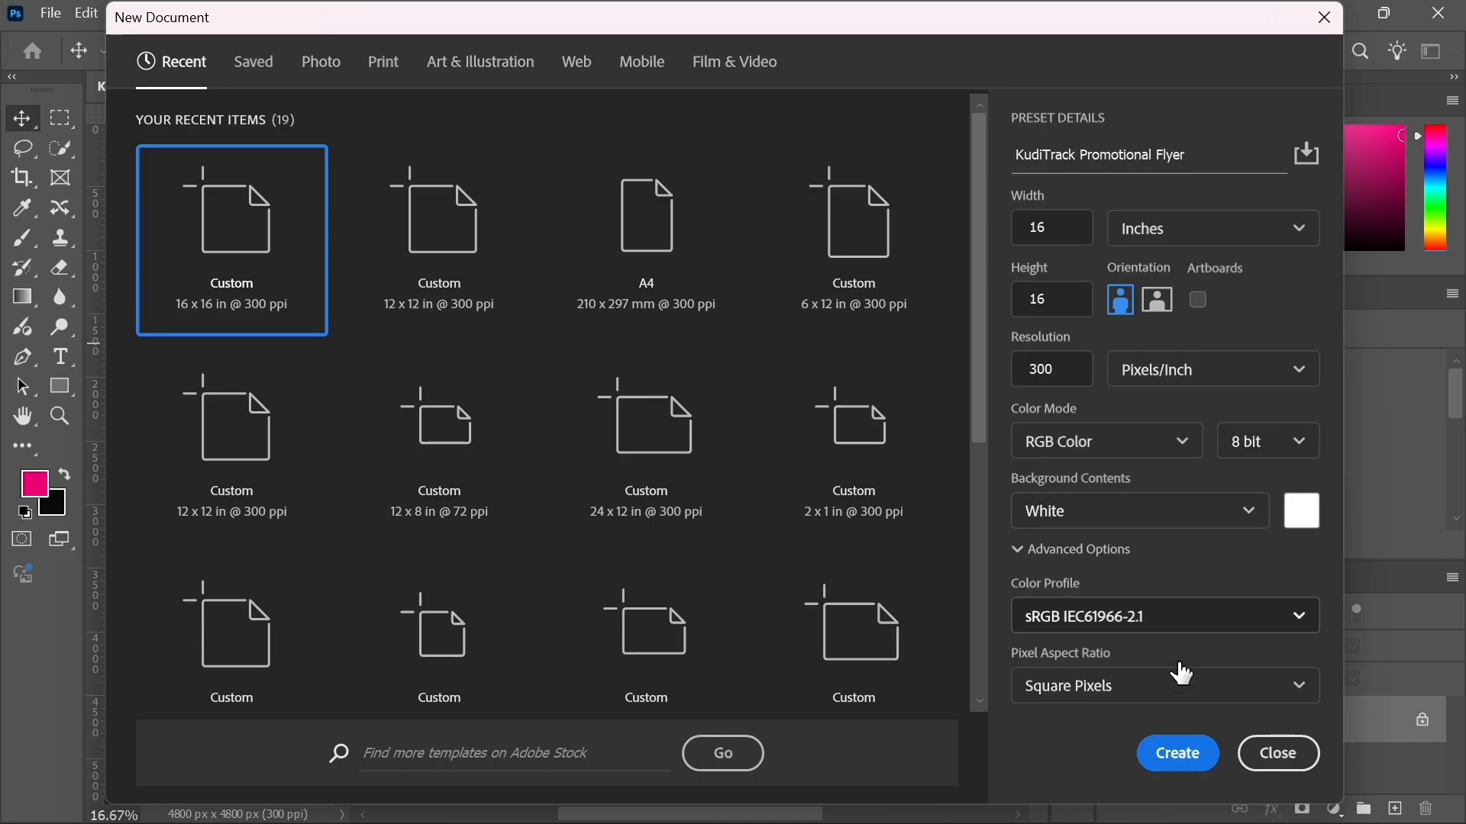
Step: Create the 16 x 16 in, 300 ppi document and draw a rectangle about 5192 x 5048 px covering the whole canvas
{"action": "left_click", "coordinate": [1179, 754]}
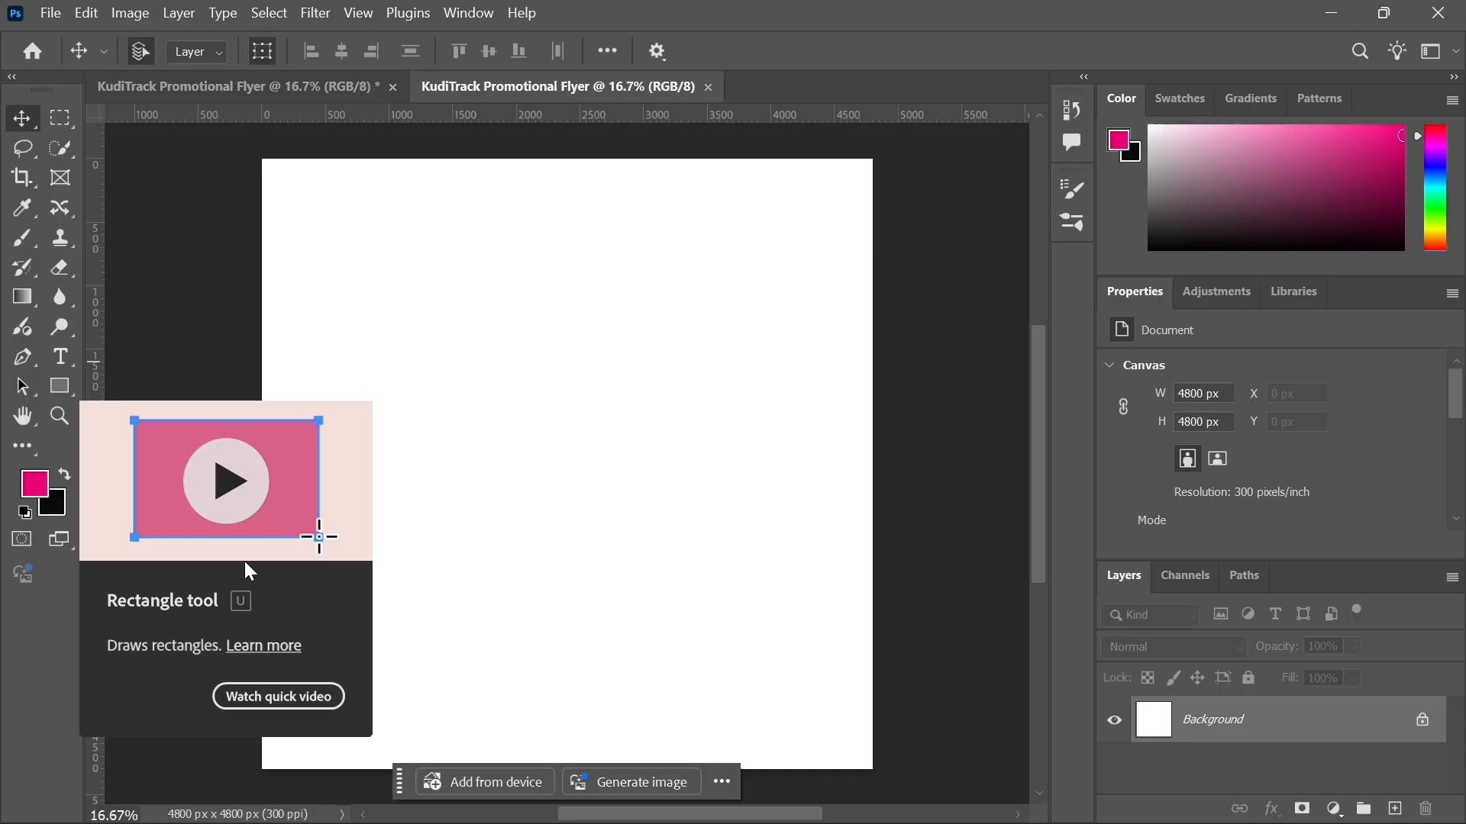
{"action": "left_click", "coordinate": [64, 388]}
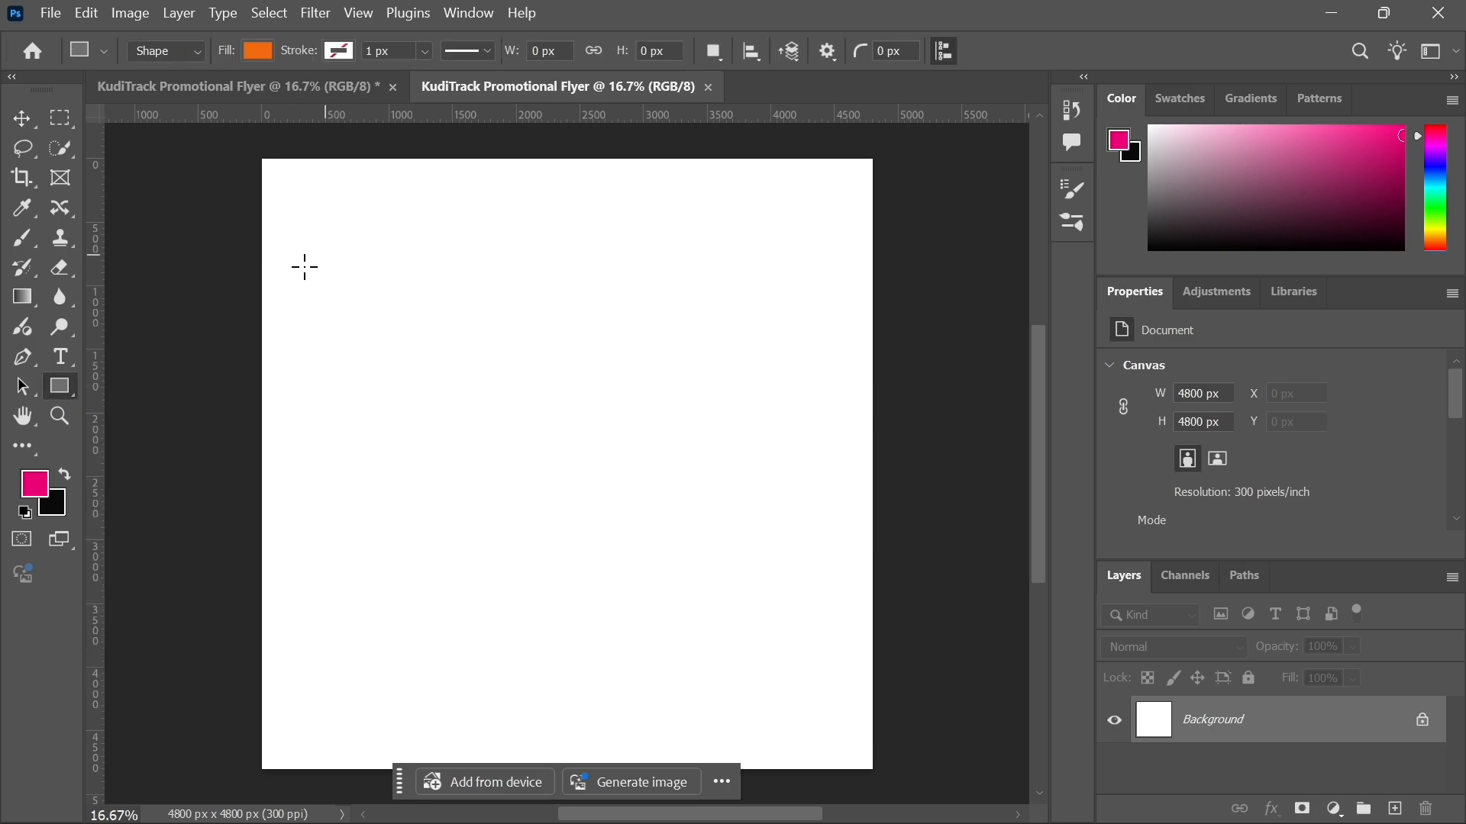
{"action": "left_click", "coordinate": [31, 127]}
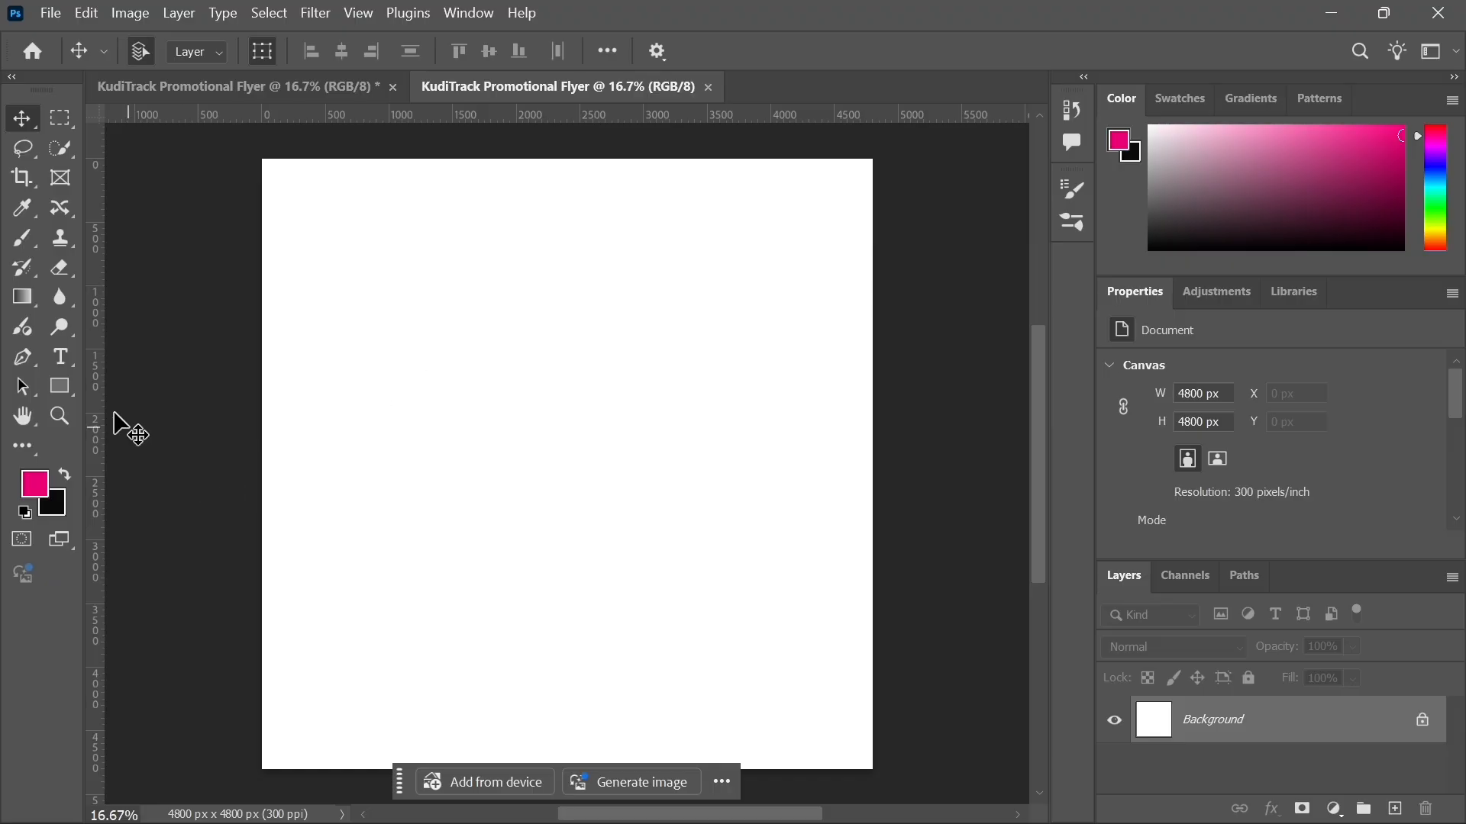
{"action": "left_click", "coordinate": [63, 388]}
{"action": "left_click", "coordinate": [64, 390]}
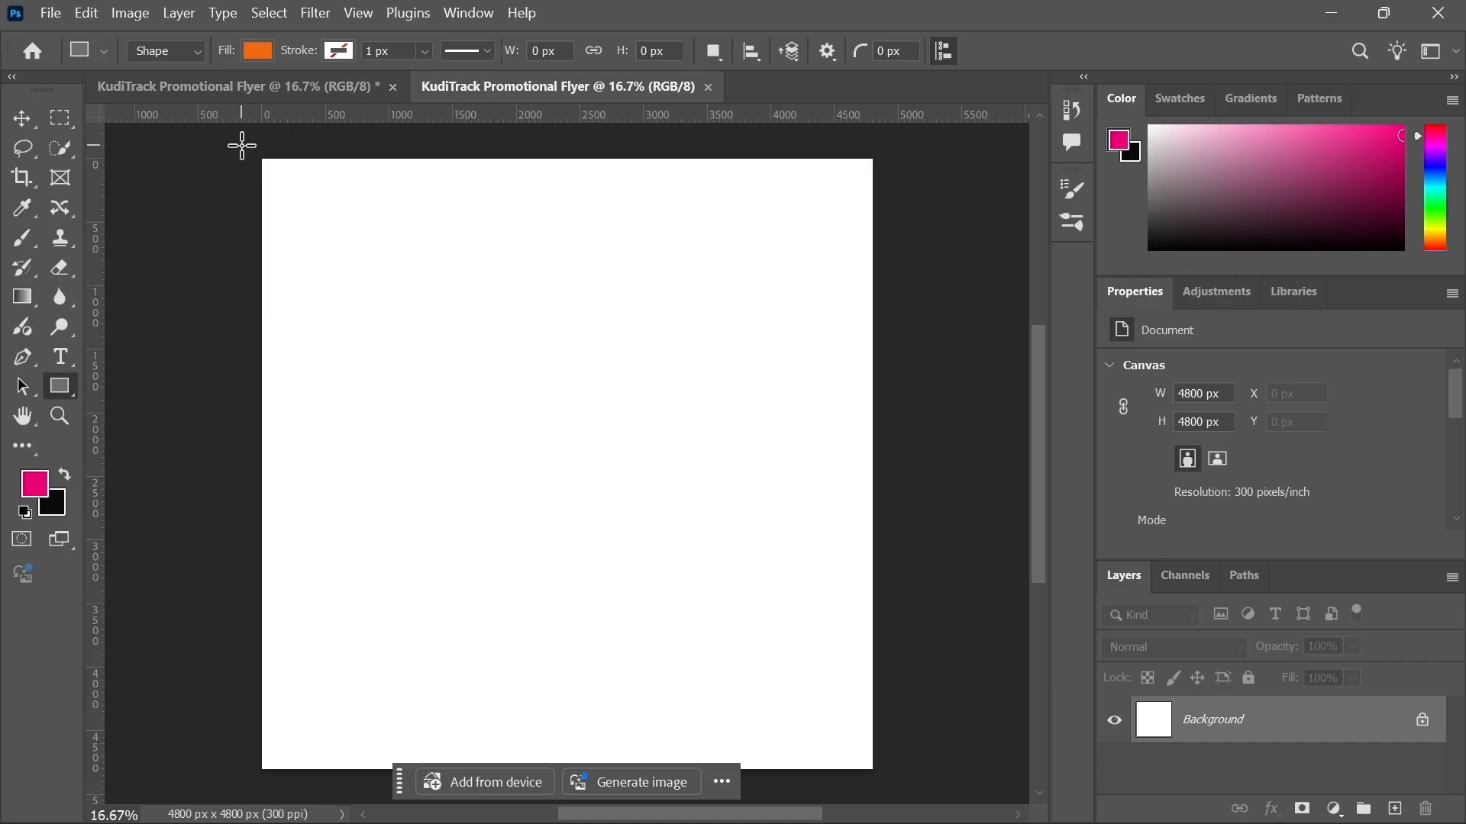
{"action": "left_click_drag", "start_coordinate": [241, 145], "coordinate": [901, 787]}
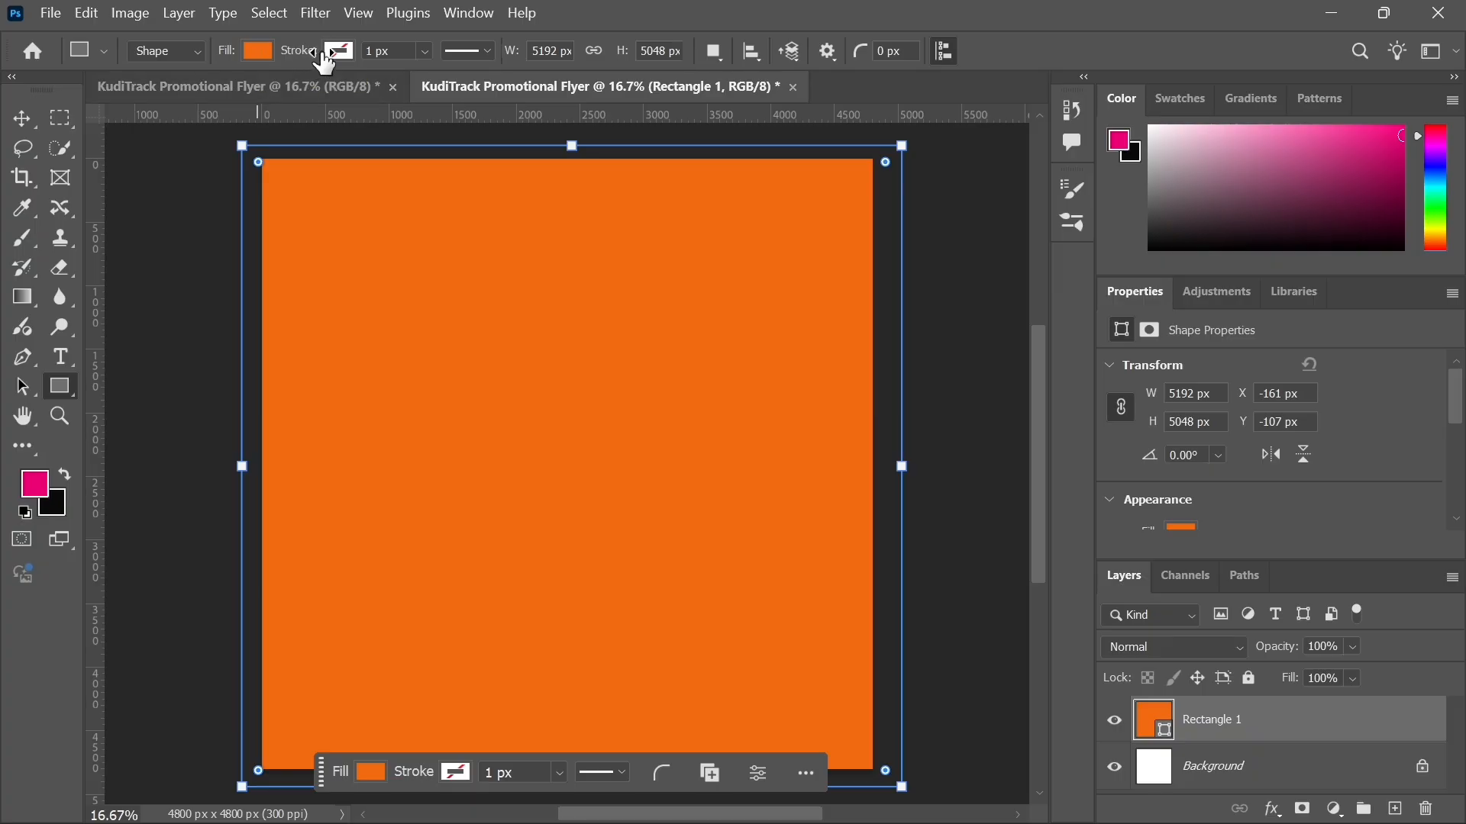
Step: Try several recently used colours as the rectangle's fill
{"action": "left_click", "coordinate": [261, 51]}
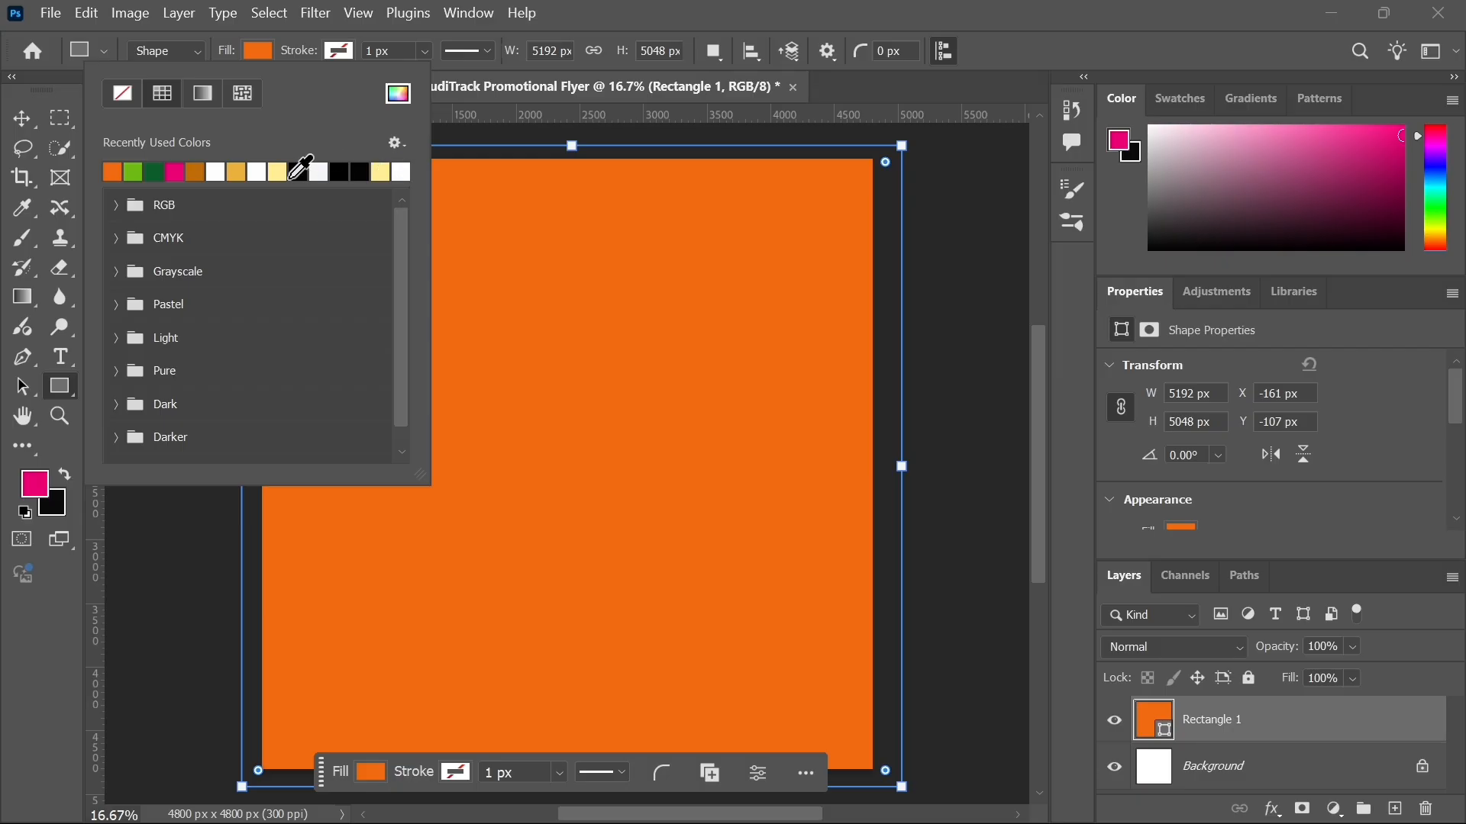
{"action": "left_click", "coordinate": [156, 172]}
{"action": "left_click", "coordinate": [175, 173]}
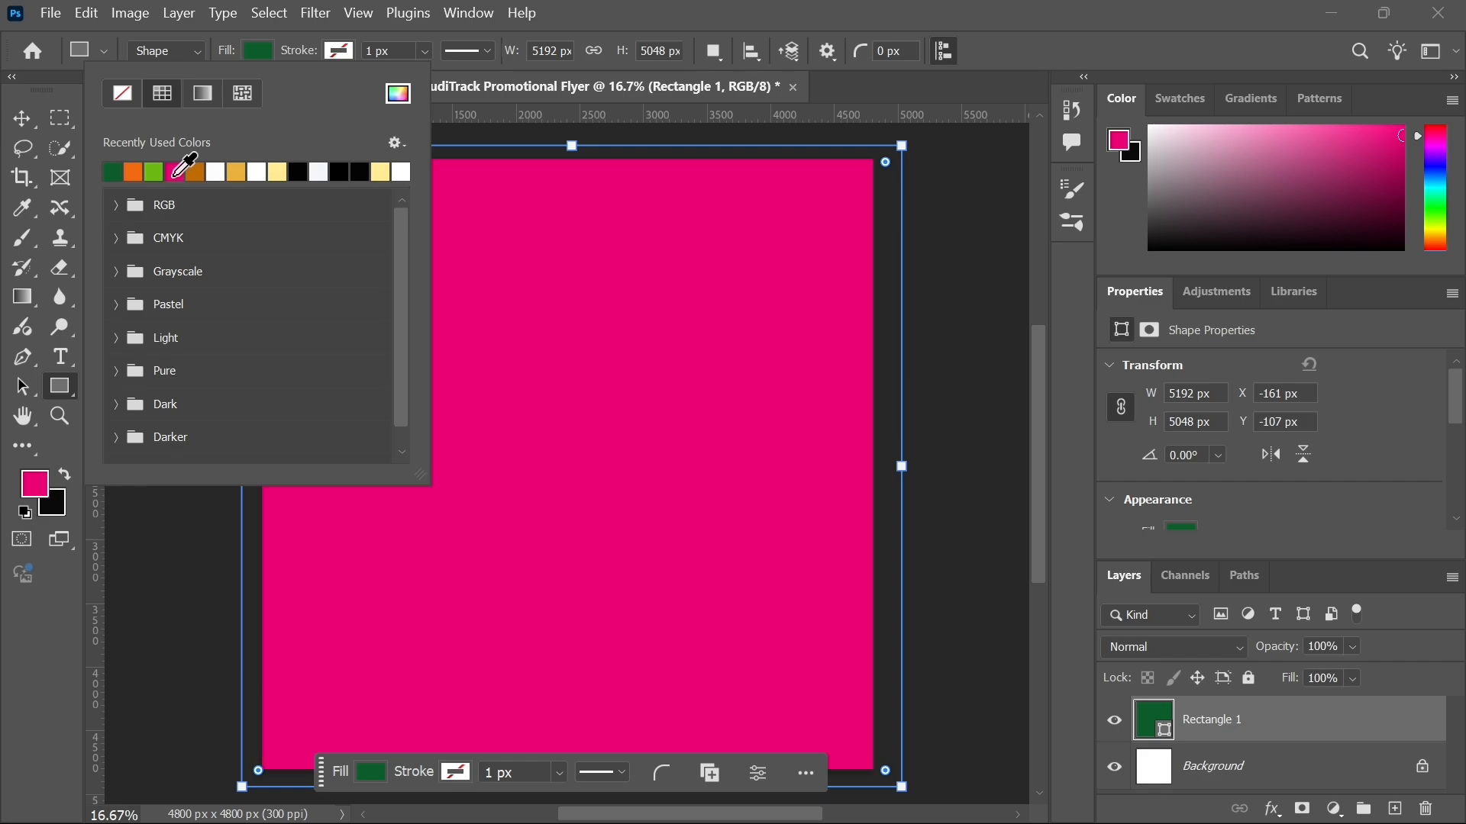
{"action": "left_click", "coordinate": [197, 173]}
{"action": "left_click", "coordinate": [214, 172]}
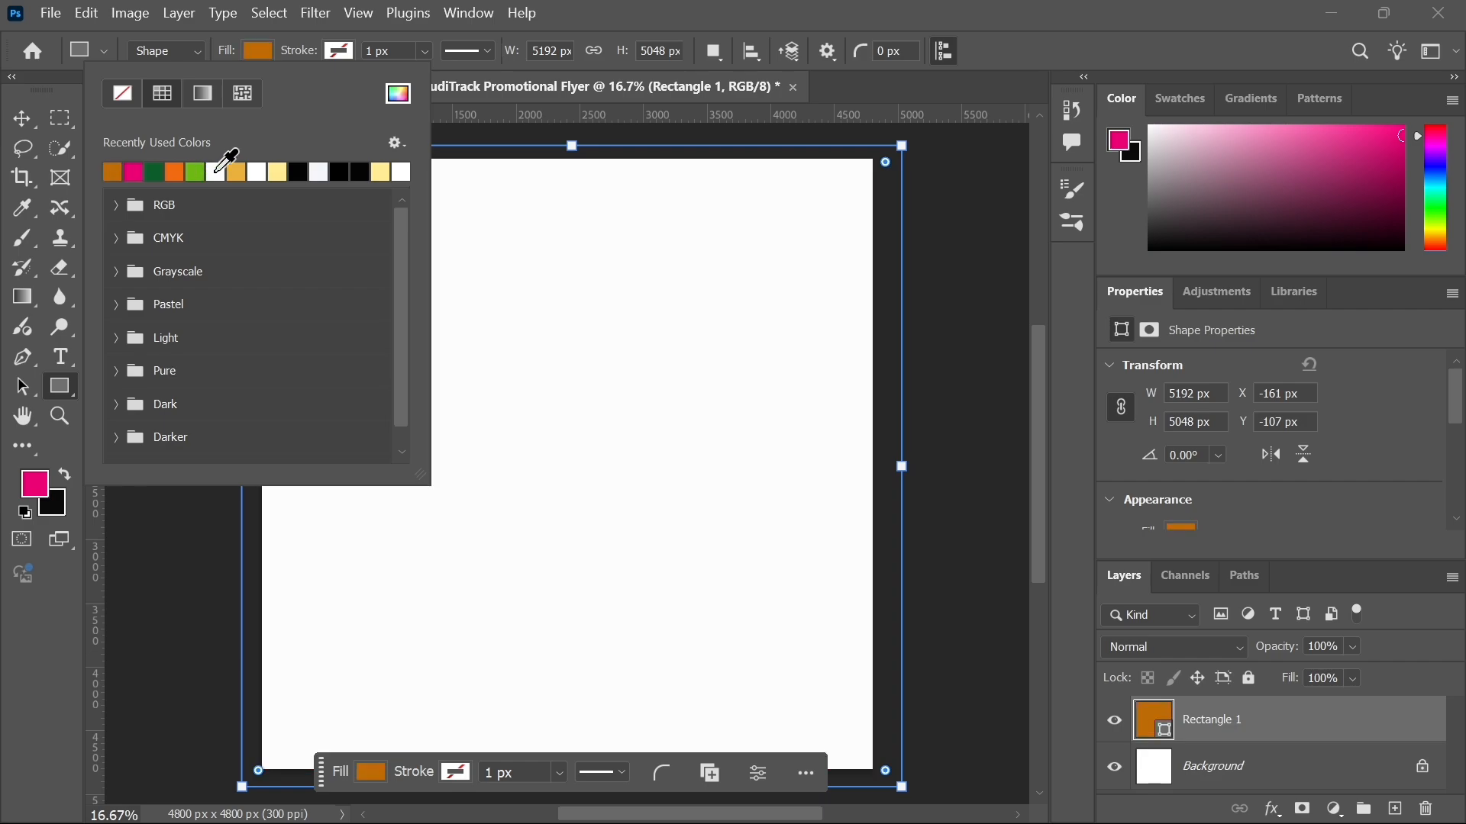
{"action": "left_click", "coordinate": [258, 172]}
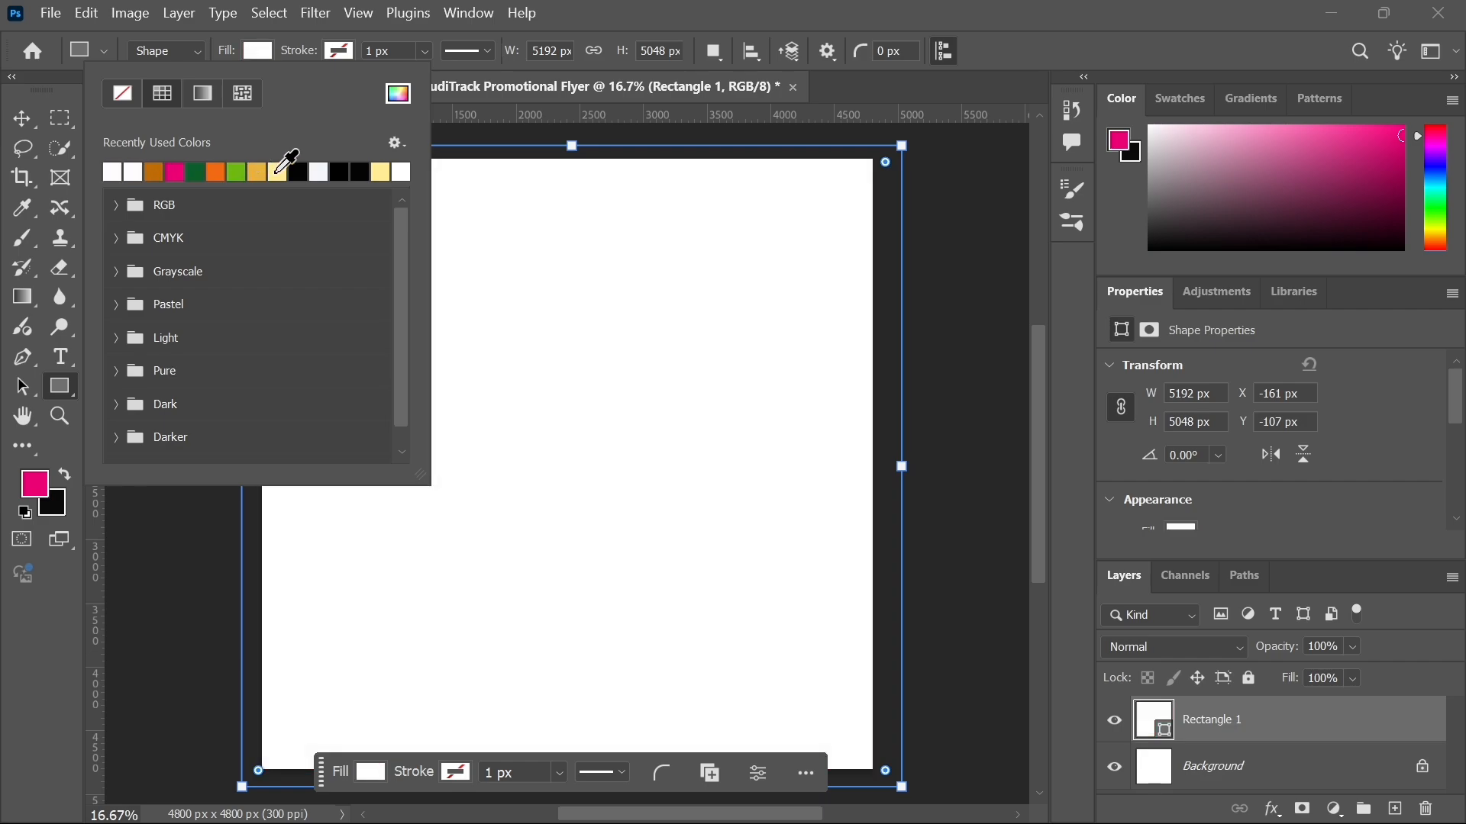
{"action": "left_click", "coordinate": [278, 173]}
{"action": "left_click", "coordinate": [319, 172]}
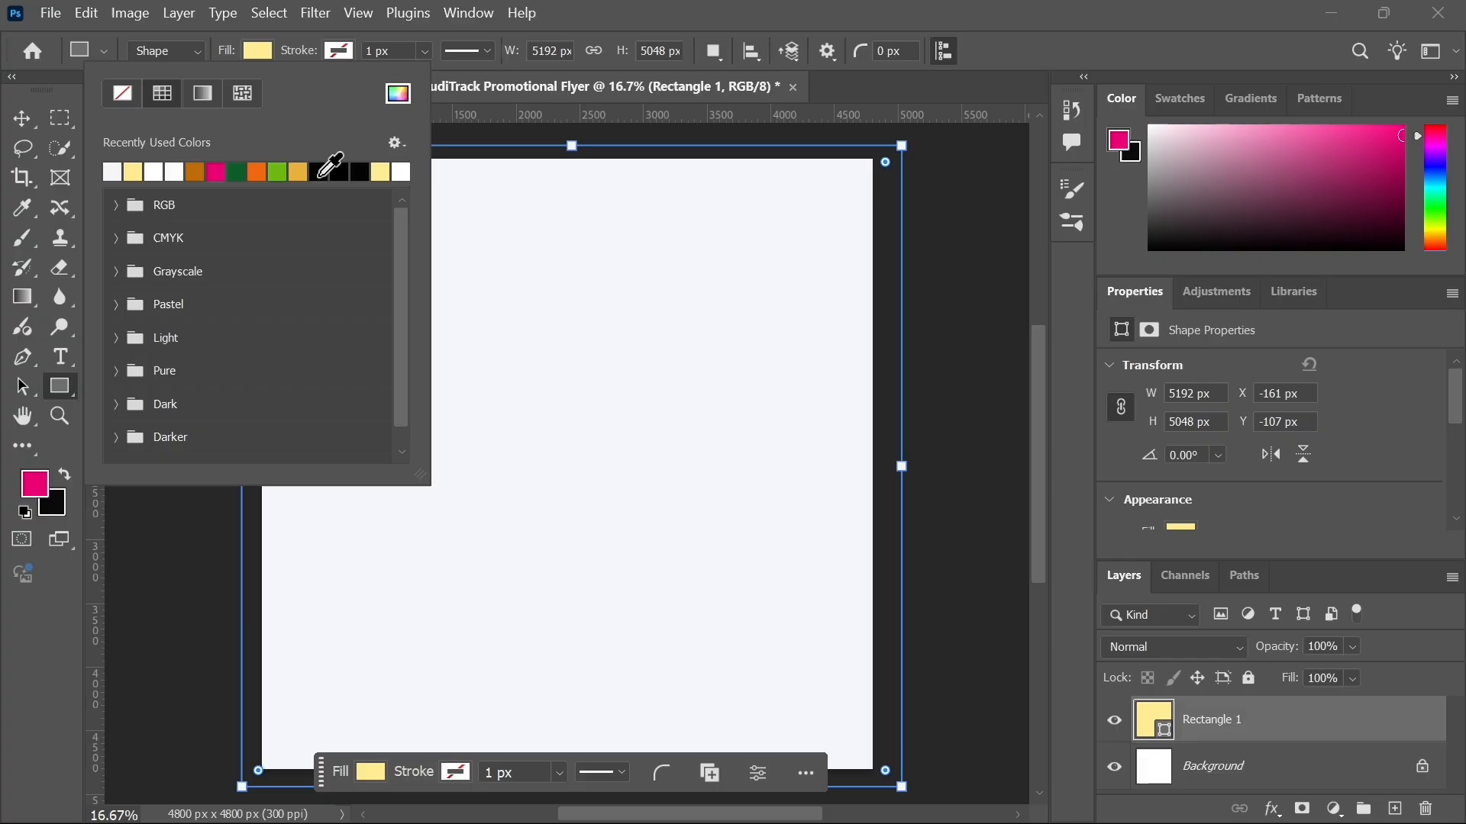
{"action": "left_click", "coordinate": [406, 173]}
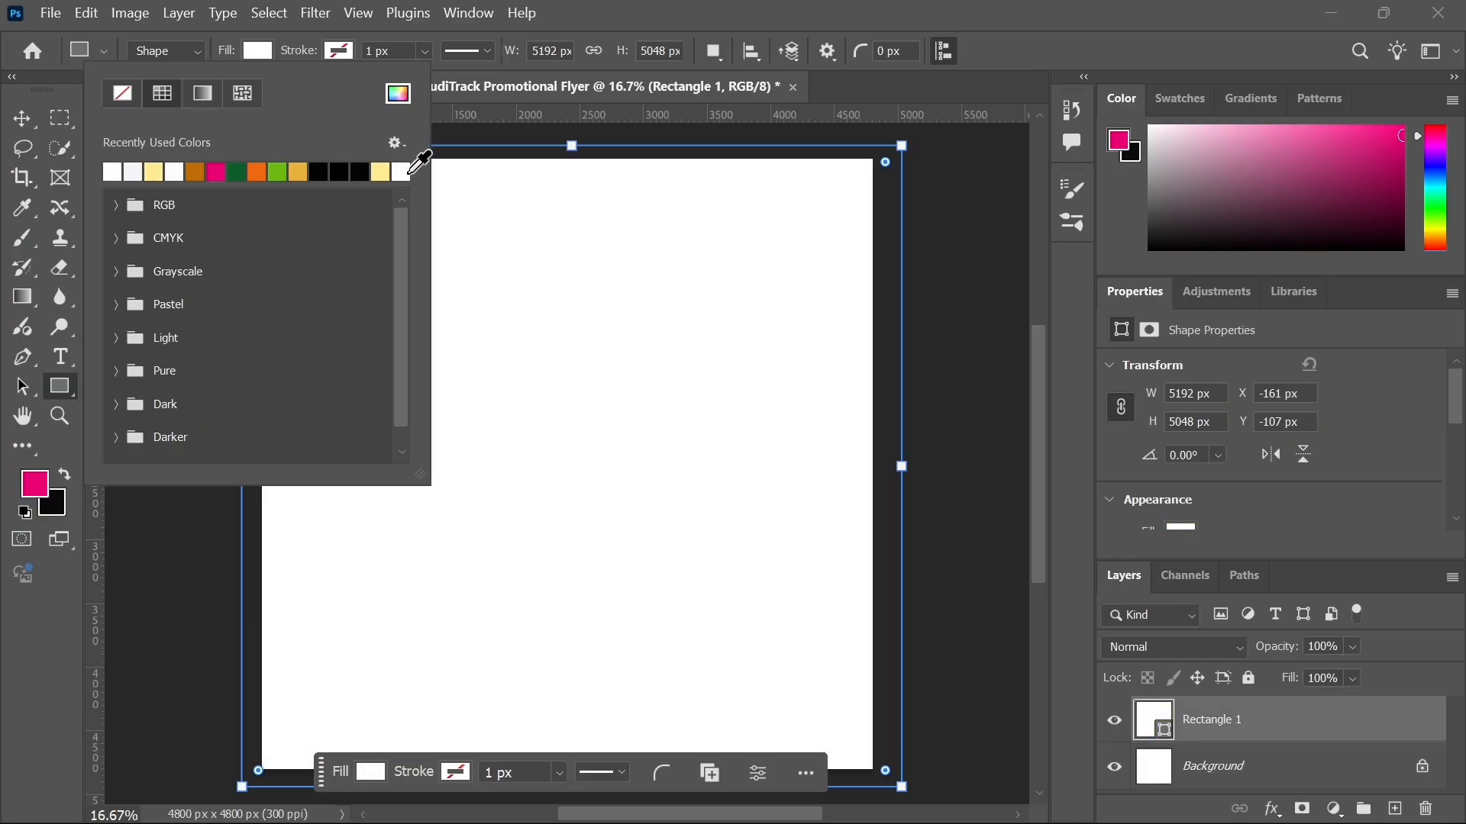
Step: Open the fill colour picker and try out different hues and shades for the rectangle
{"action": "left_click", "coordinate": [398, 95]}
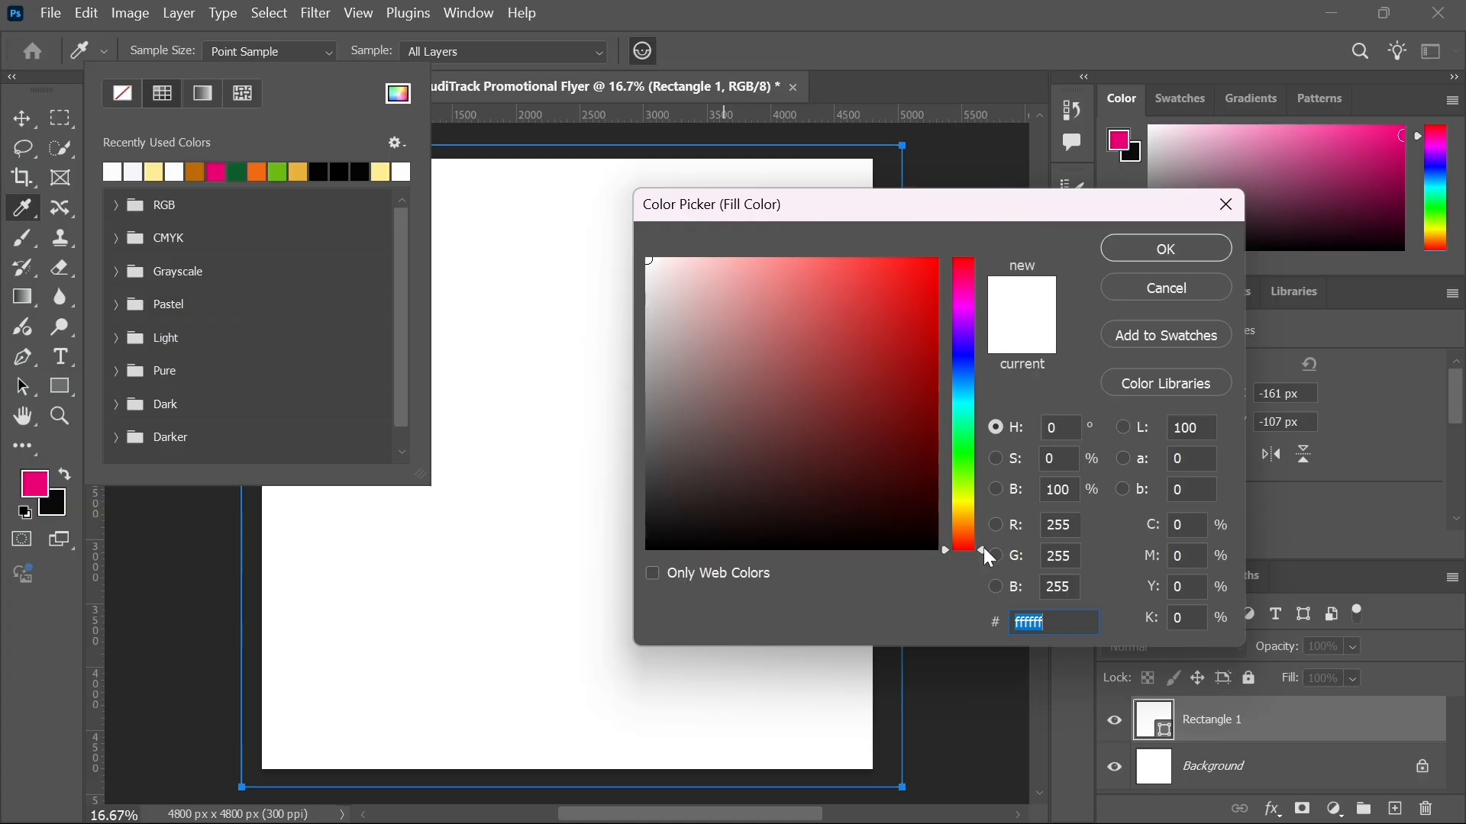
{"action": "left_click_drag", "start_coordinate": [983, 549], "coordinate": [905, 248]}
{"action": "left_click_drag", "start_coordinate": [904, 246], "coordinate": [946, 534]}
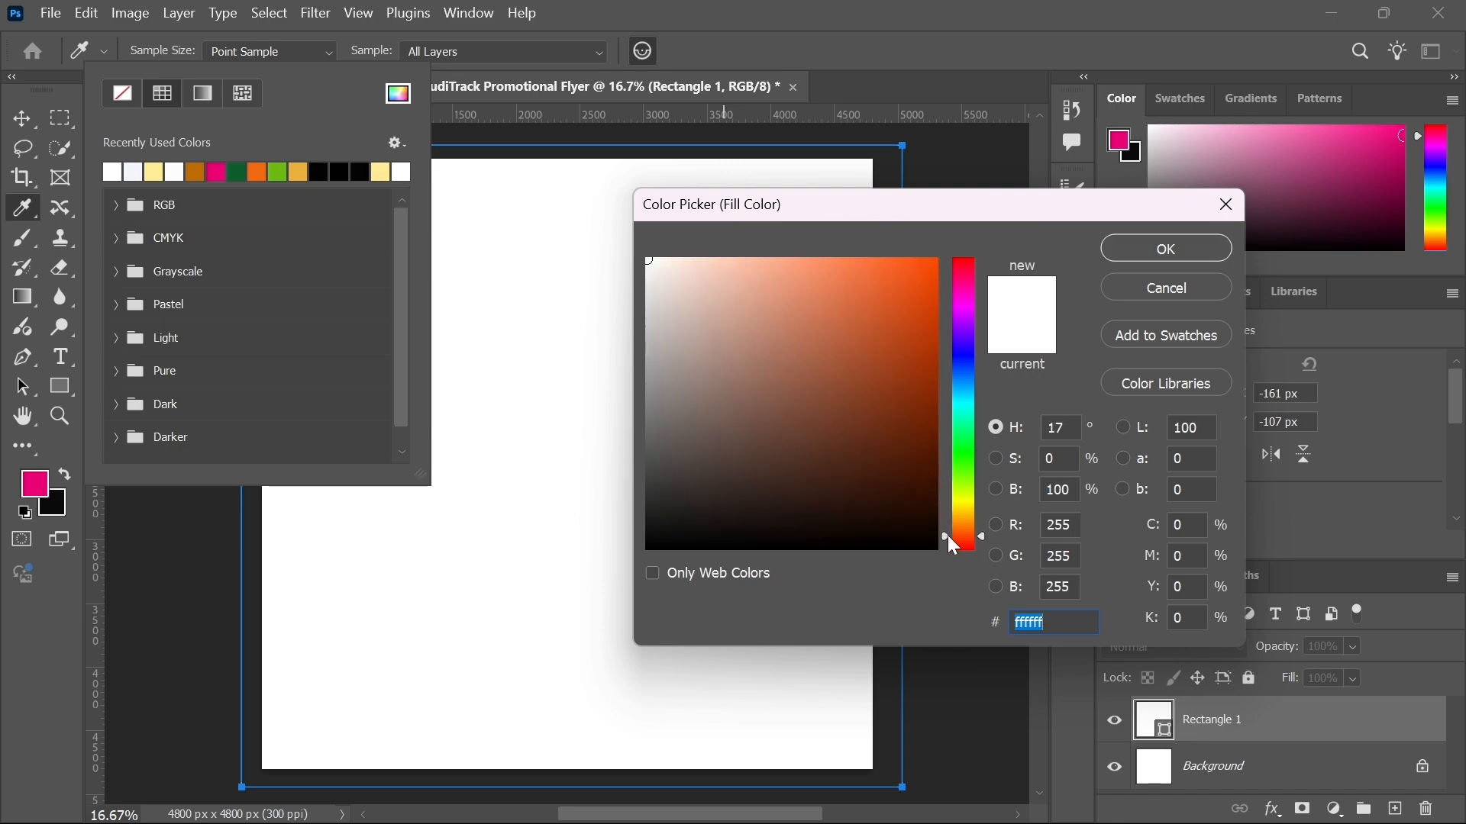
{"action": "left_click_drag", "start_coordinate": [948, 536], "coordinate": [947, 308]}
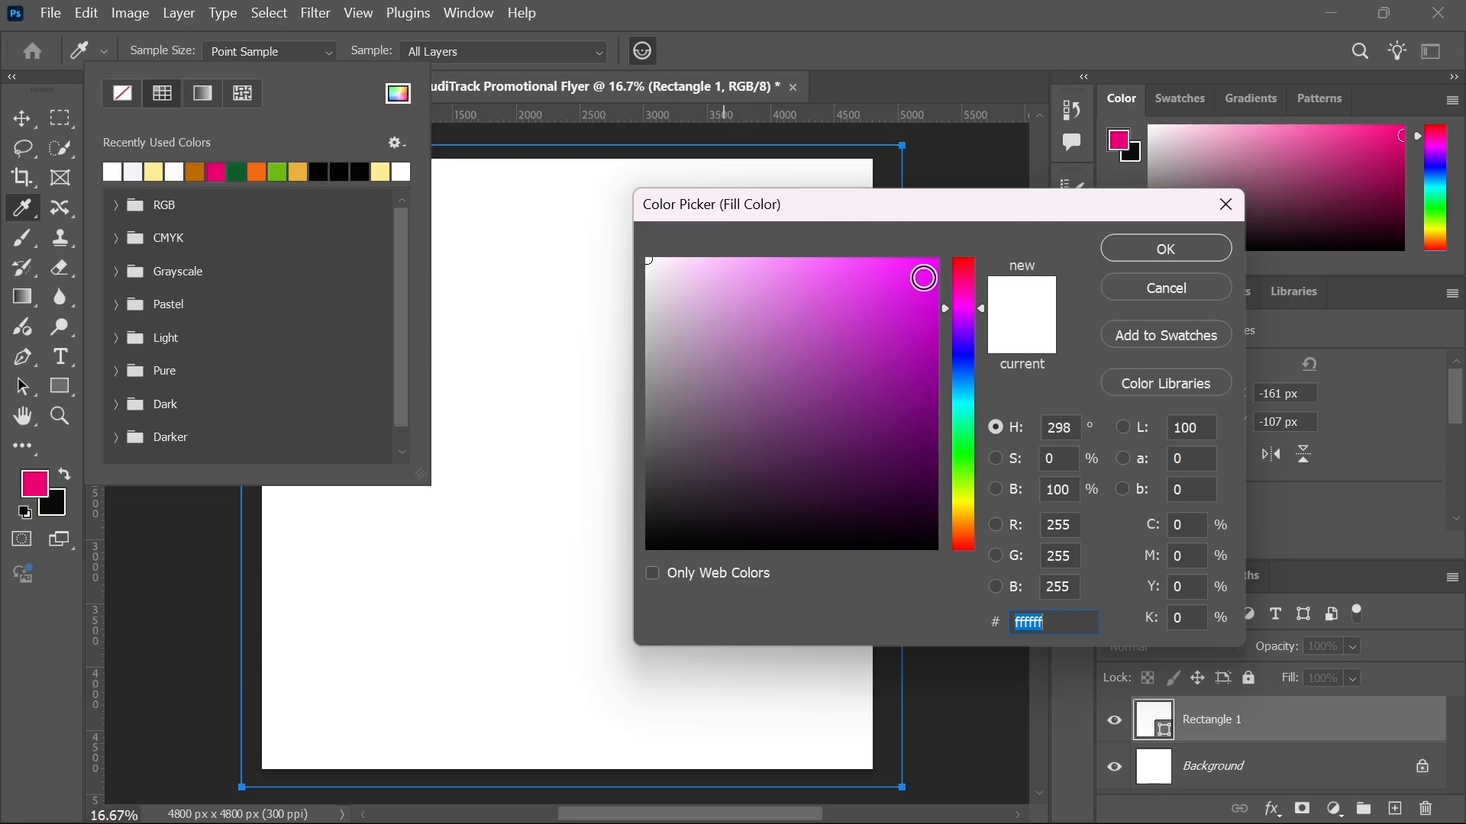
{"action": "left_click", "coordinate": [924, 278]}
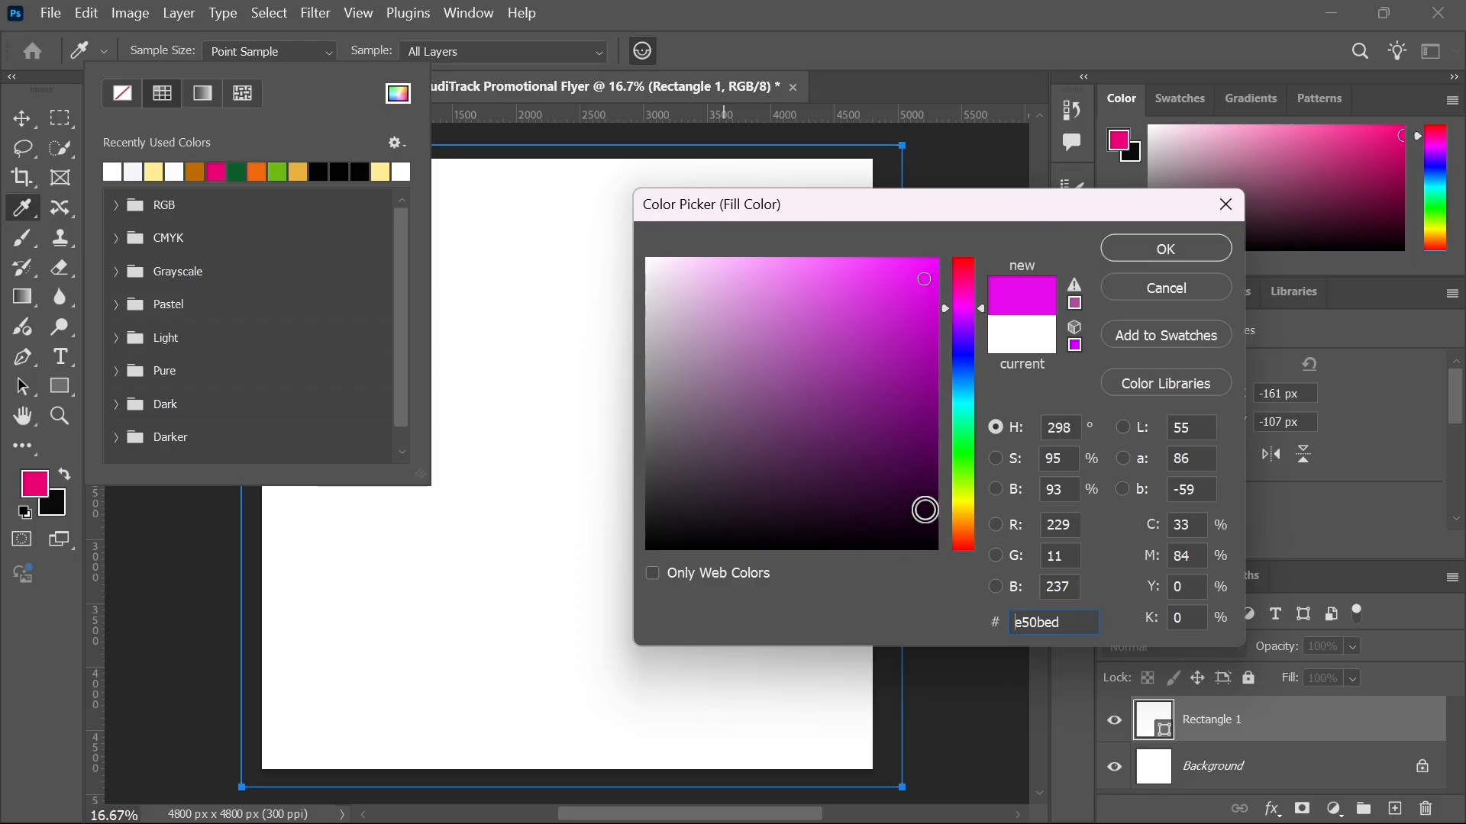
{"action": "left_click", "coordinate": [930, 509]}
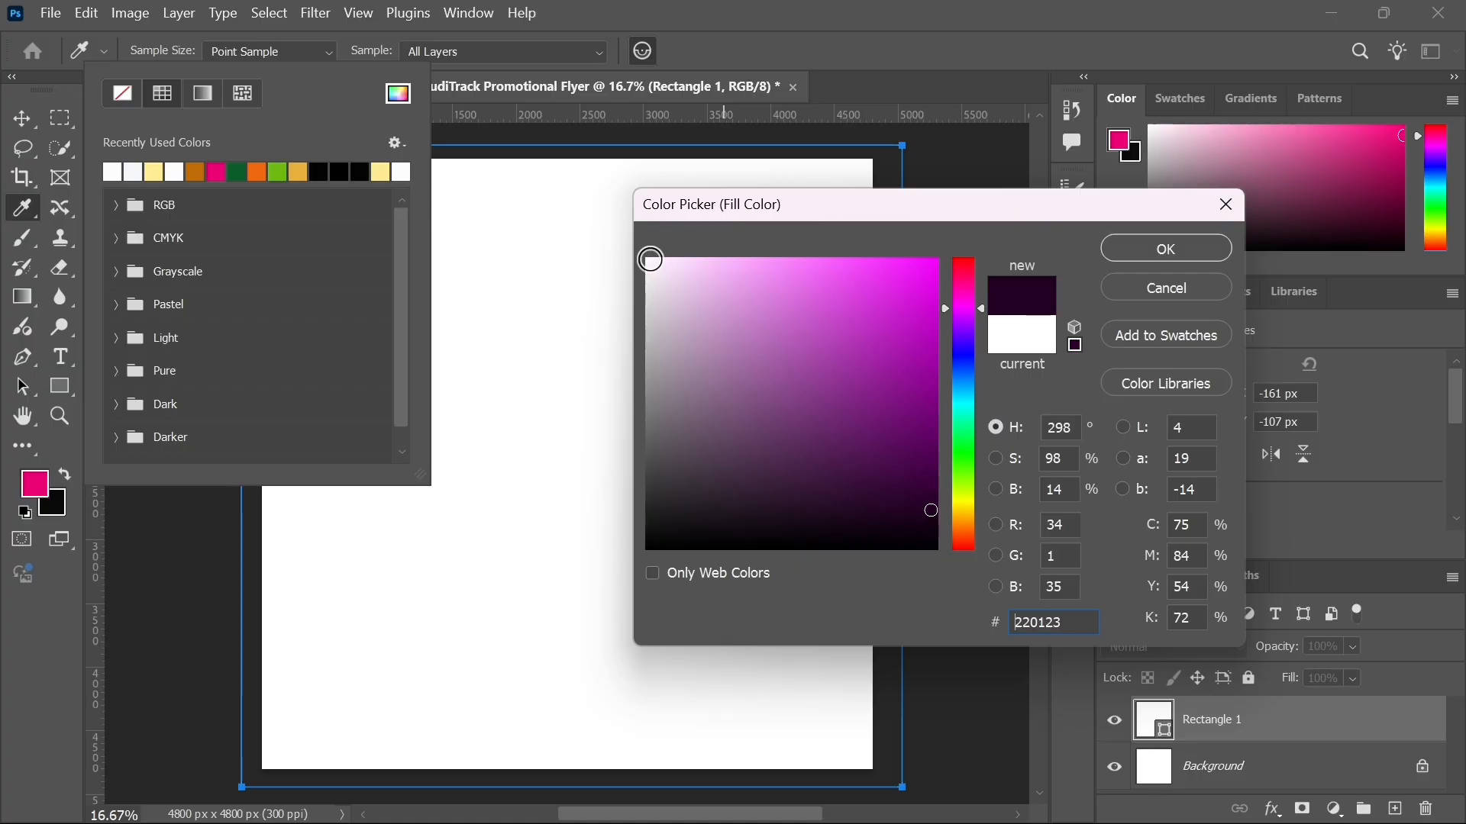
{"action": "left_click", "coordinate": [650, 264]}
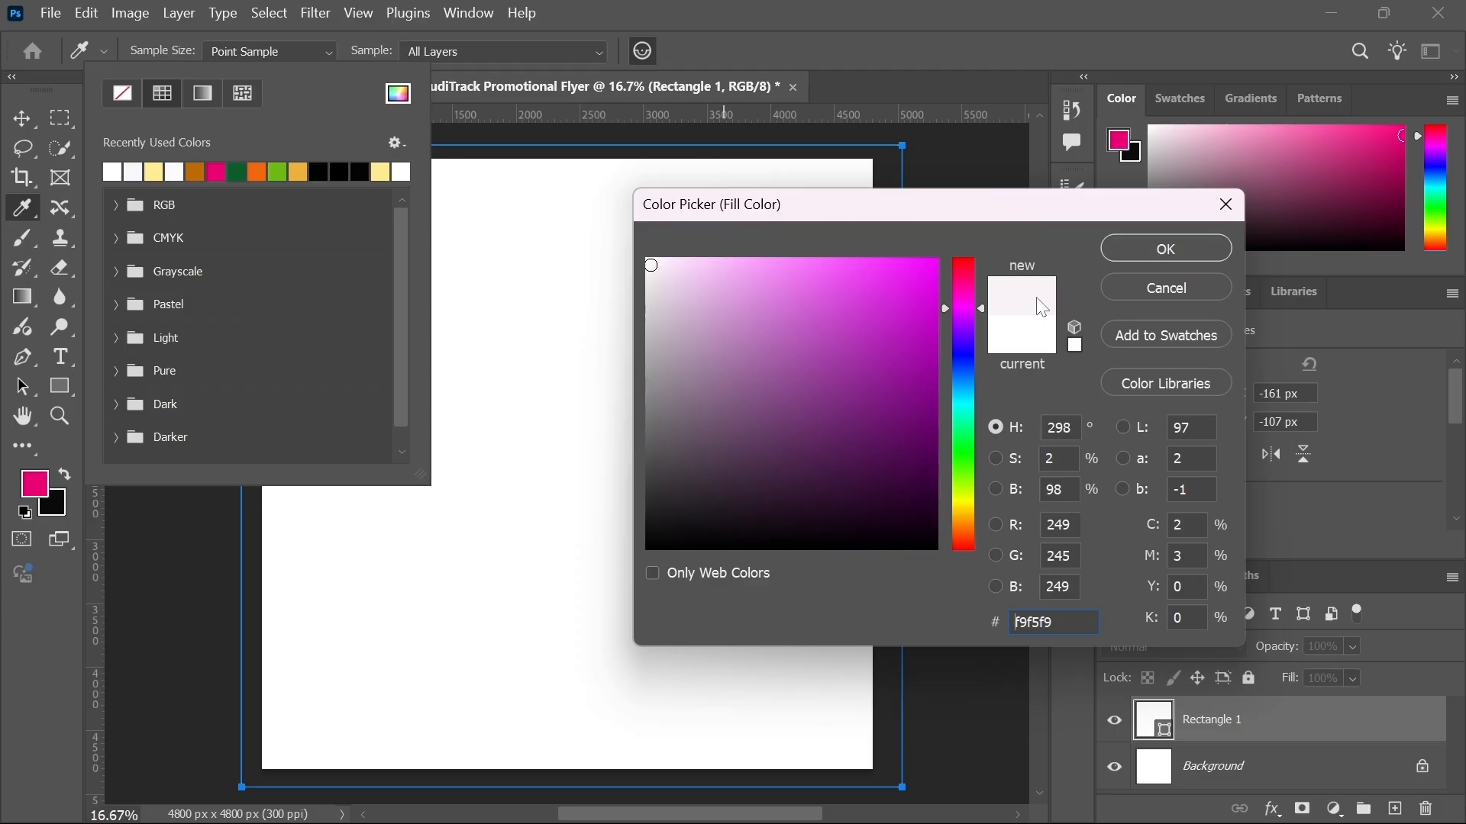
{"action": "left_click", "coordinate": [920, 448]}
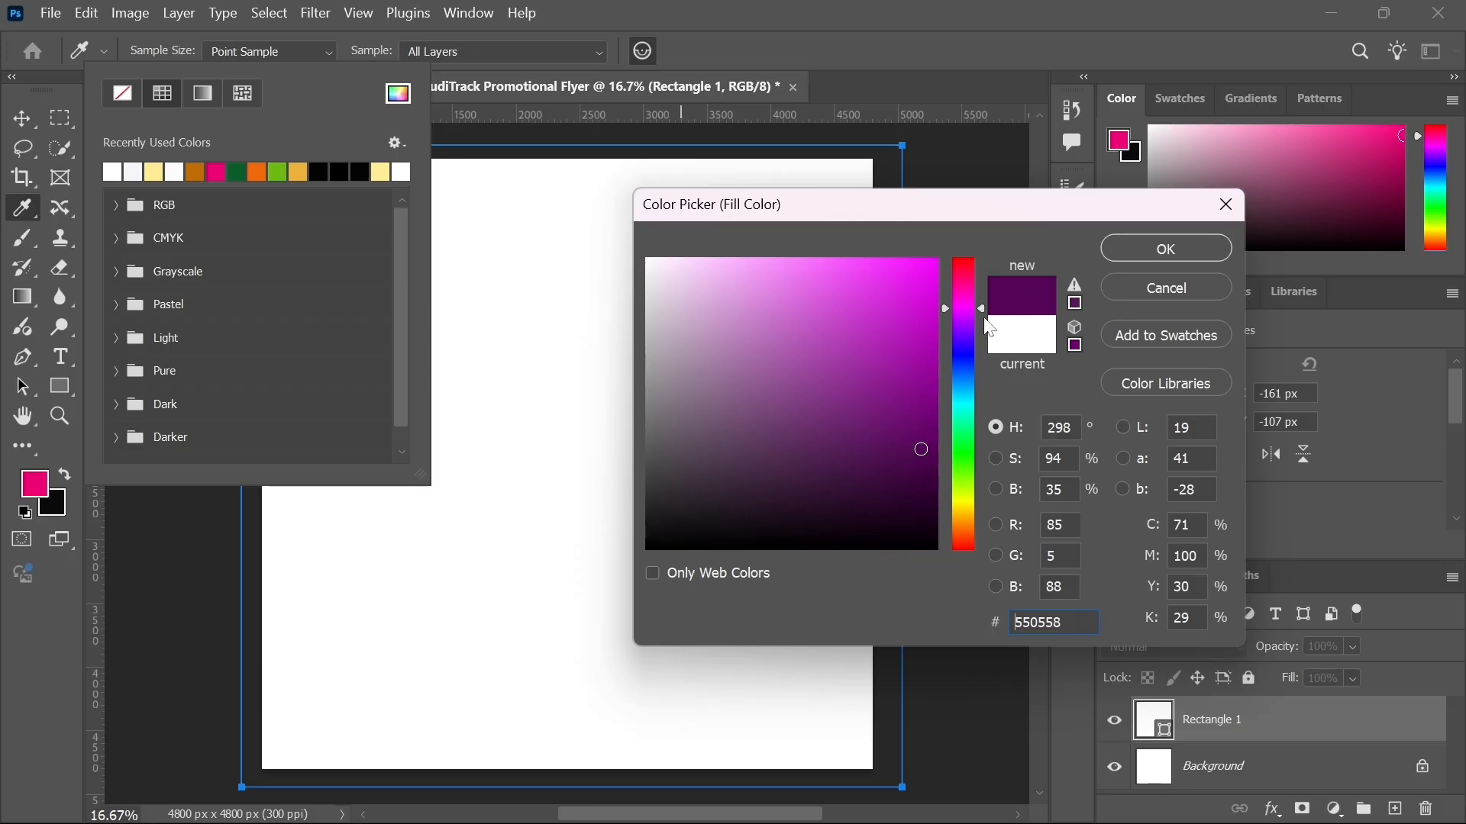
{"action": "left_click_drag", "start_coordinate": [989, 317], "coordinate": [968, 577]}
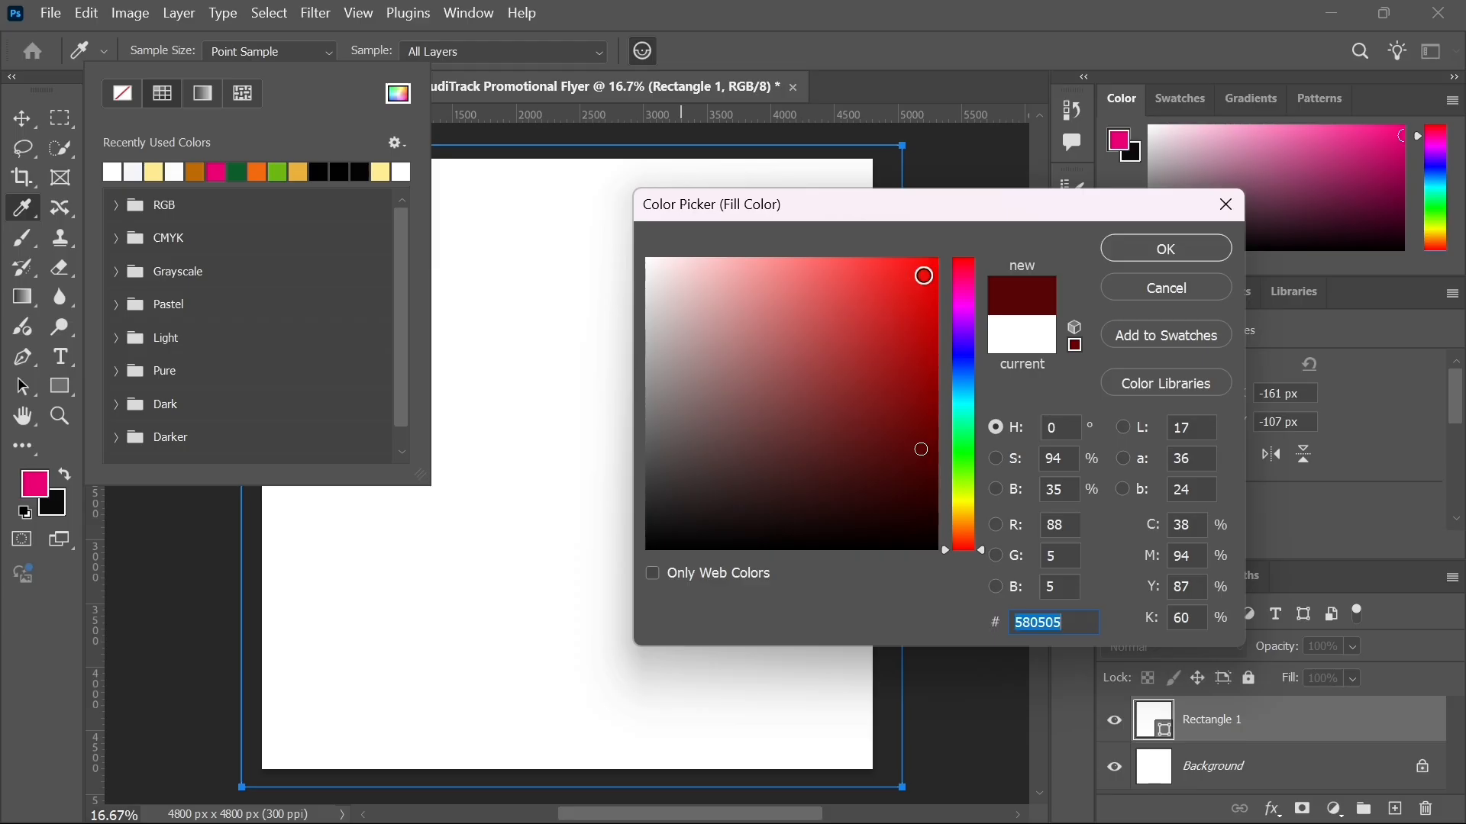
{"action": "left_click", "coordinate": [924, 275]}
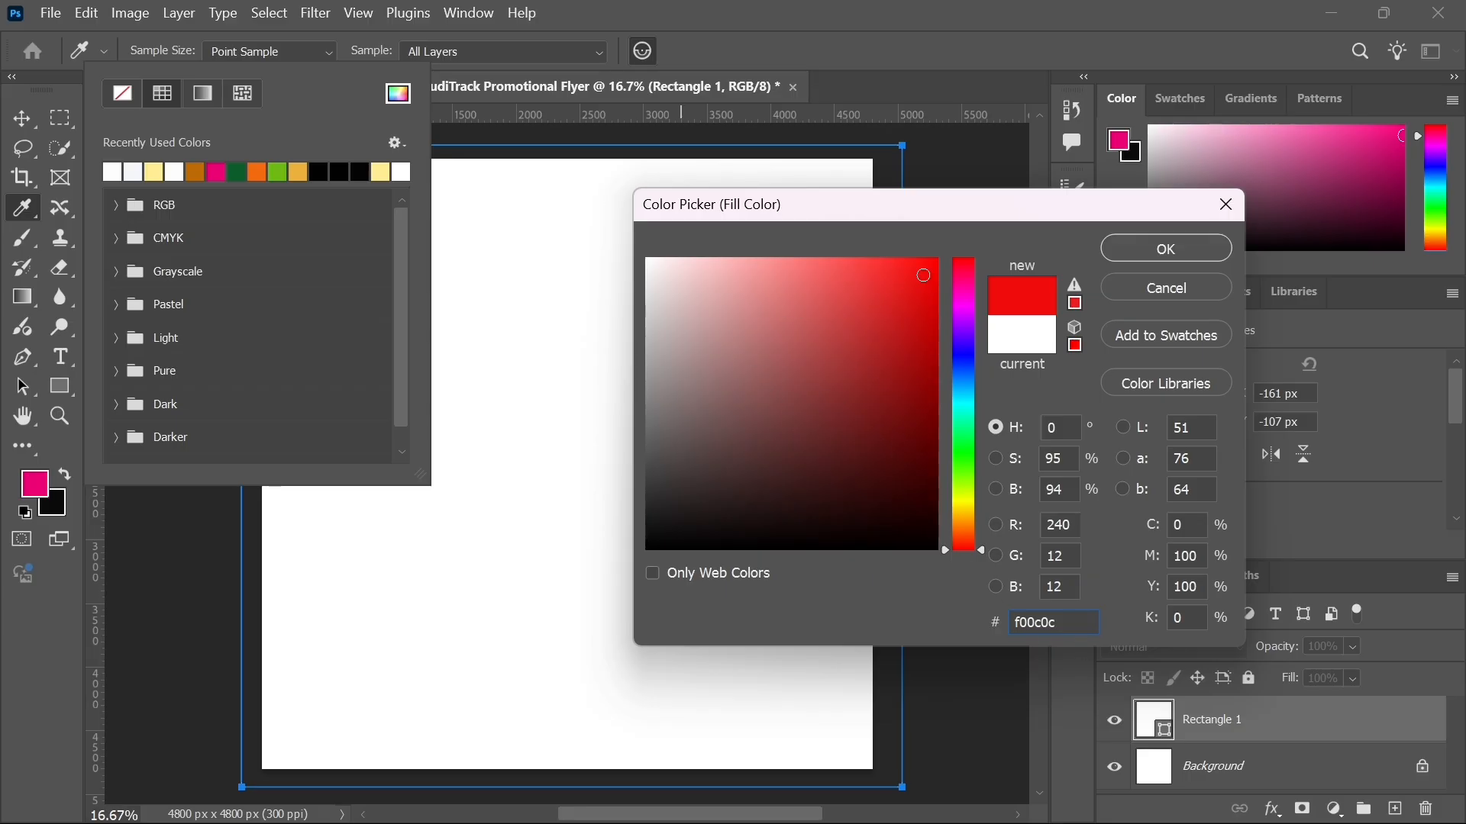
Step: Enter A15288 as the rectangle's fill hex colour
{"action": "left_click_drag", "start_coordinate": [1056, 622], "coordinate": [1014, 622]}
{"action": "type", "text": "A1"}
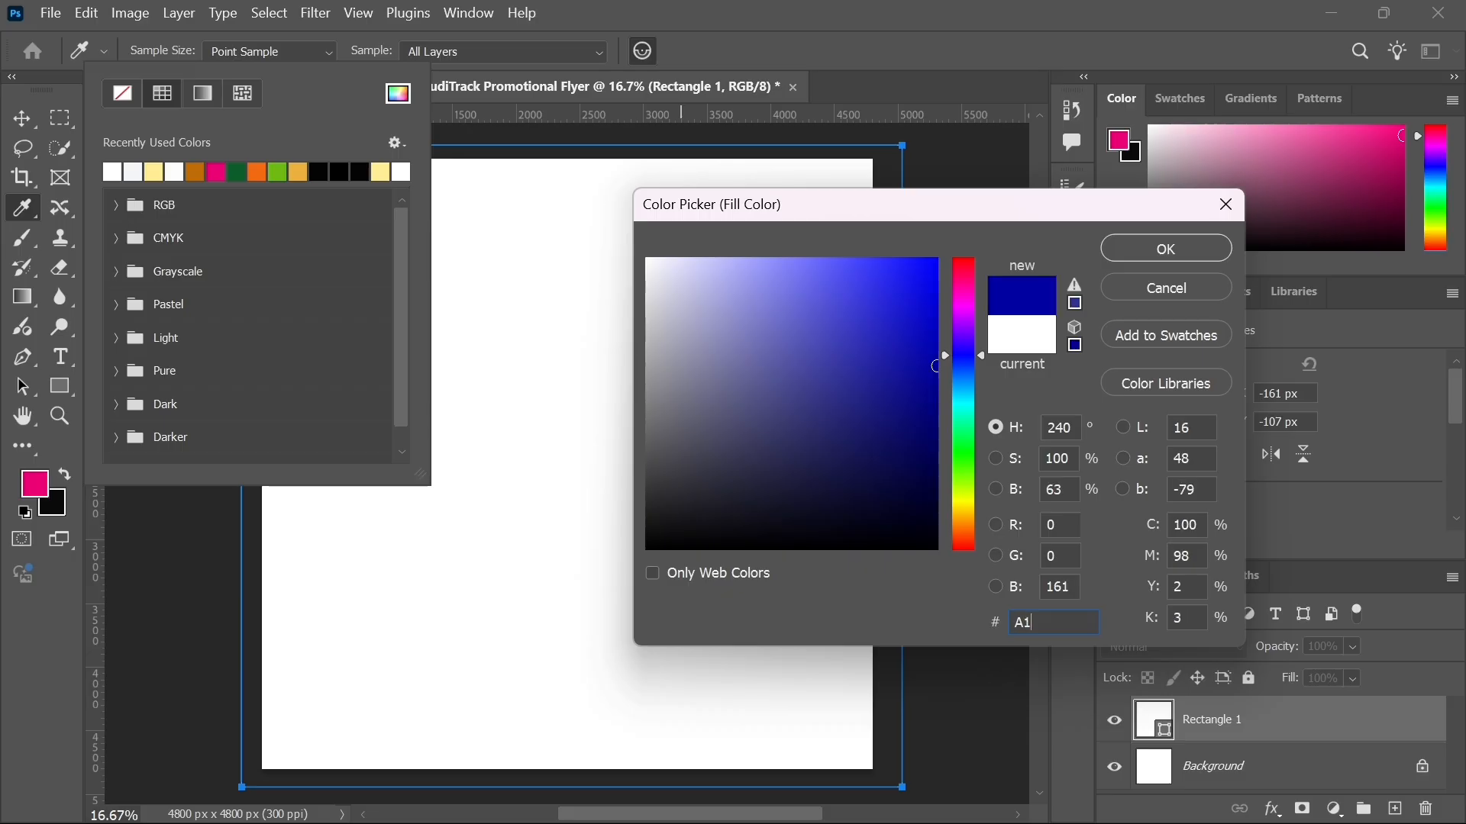
{"action": "type", "text": "5"}
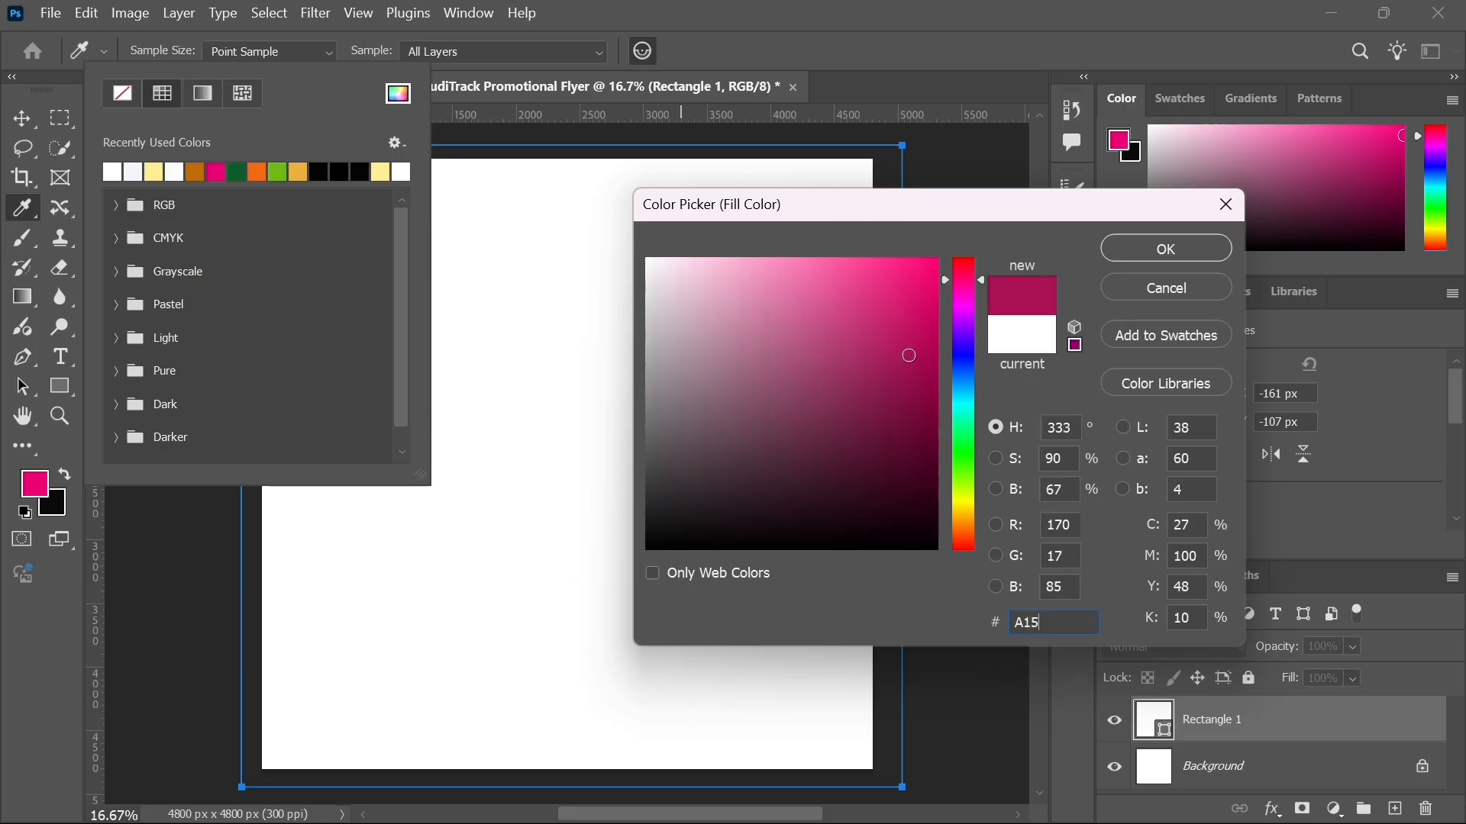
{"action": "type", "text": "2"}
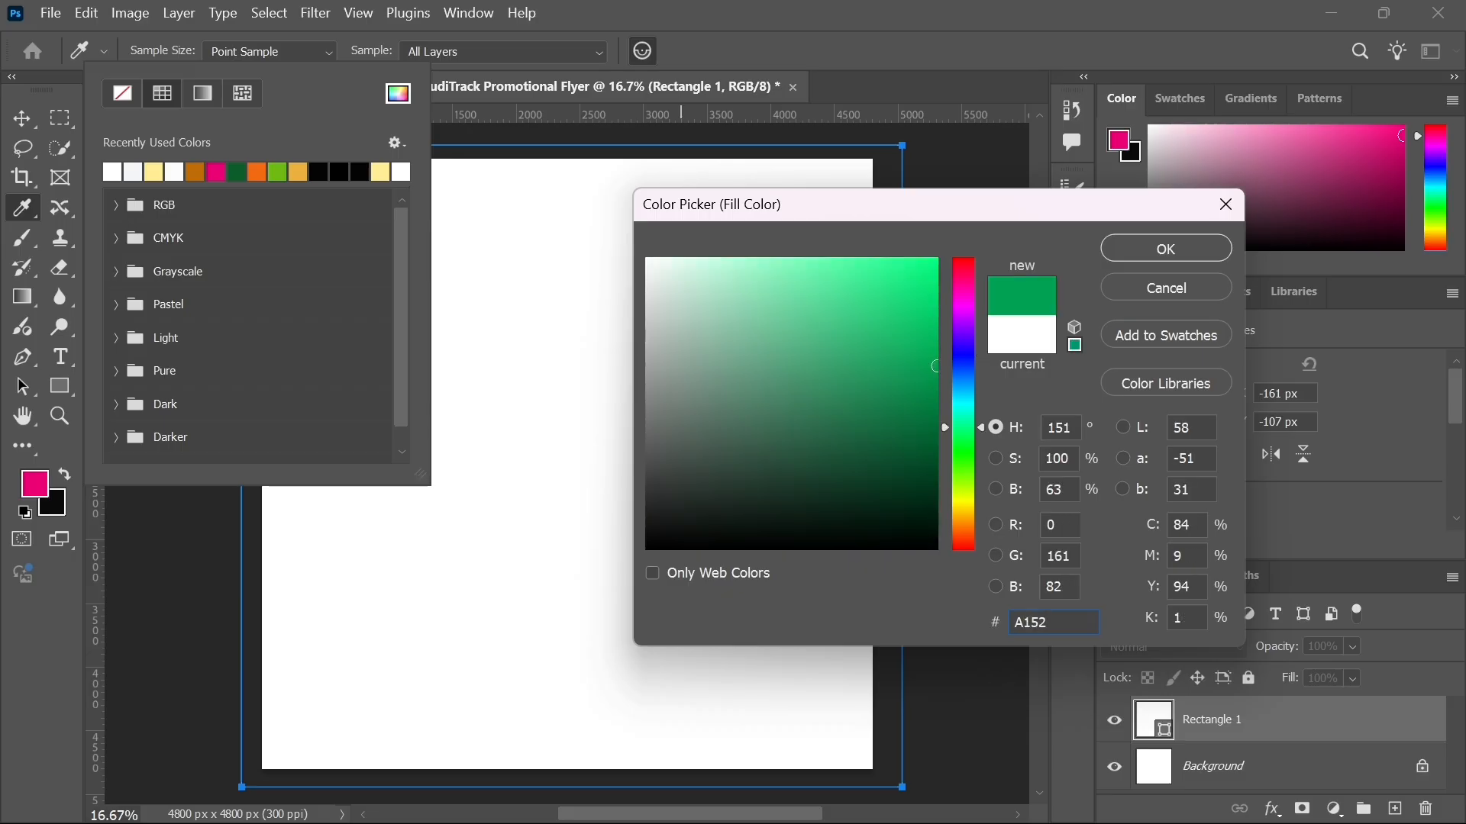
{"action": "type", "text": "88"}
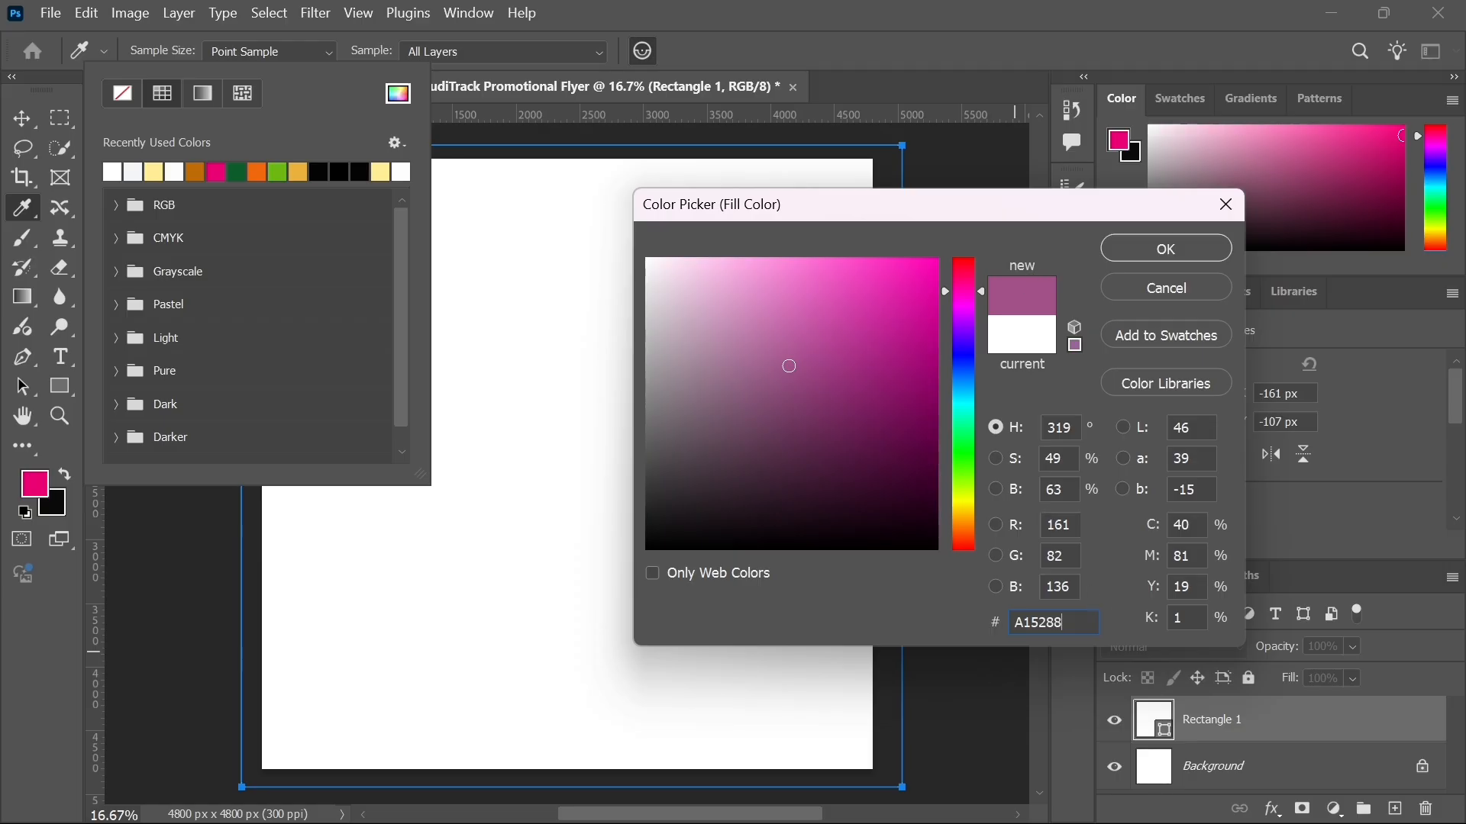
Step: Set the rectangle's fill colour to fdfdfd and confirm it
{"action": "left_click_drag", "start_coordinate": [1063, 623], "coordinate": [932, 613]}
{"action": "type", "text": "fdfdfd"}
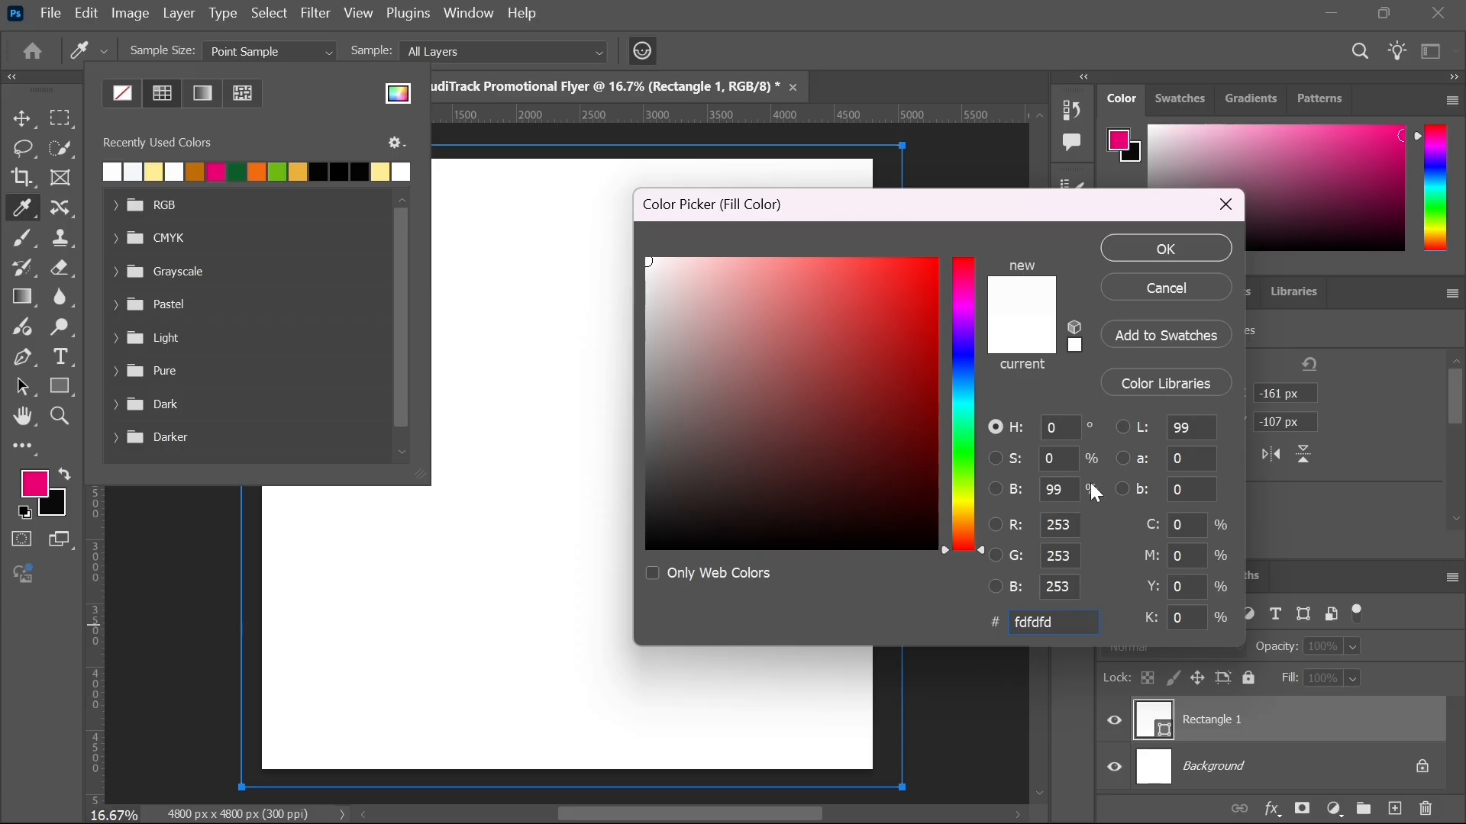
{"action": "left_click", "coordinate": [1171, 248]}
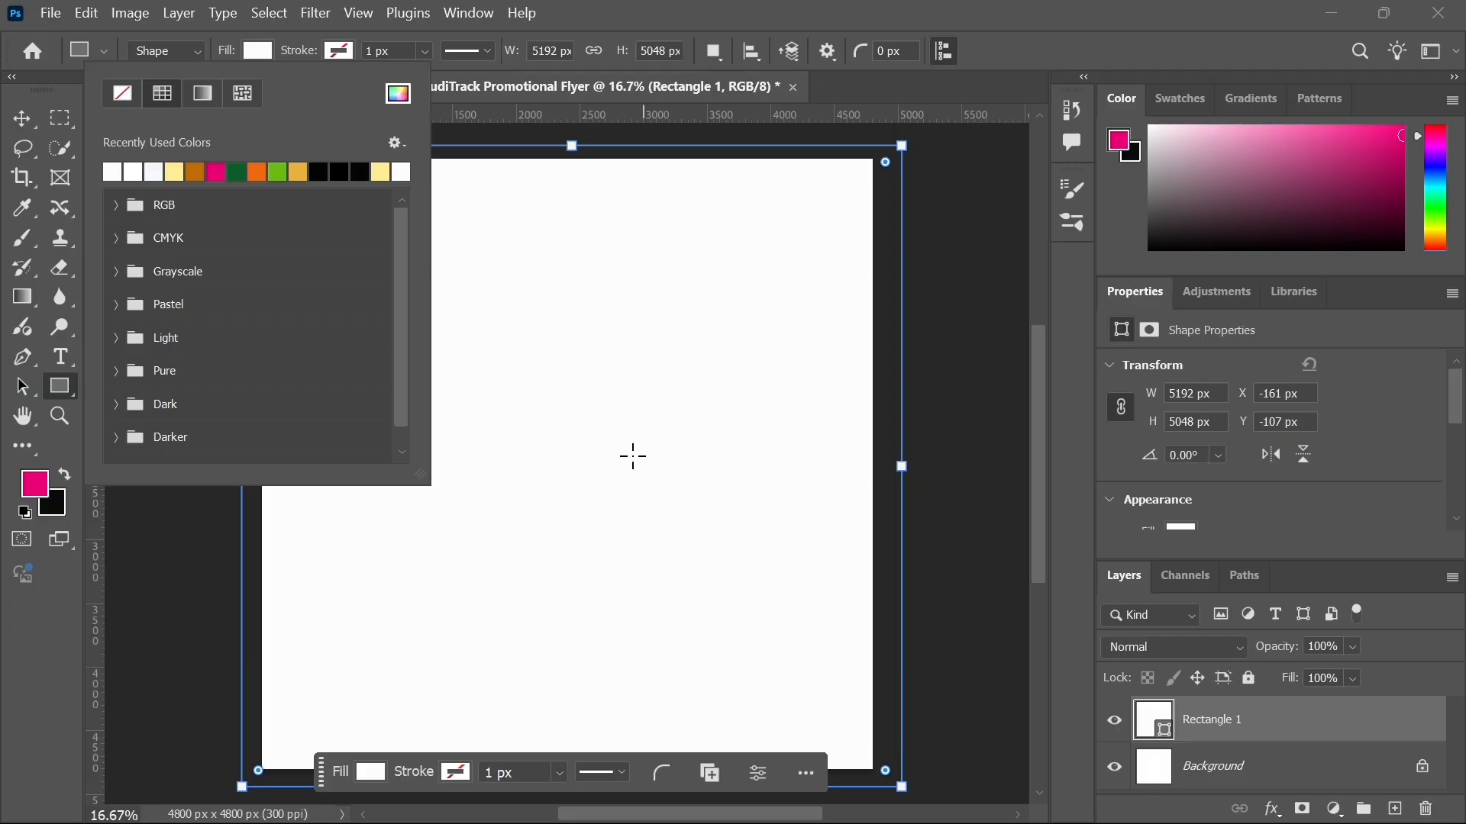
{"action": "left_click", "coordinate": [689, 17]}
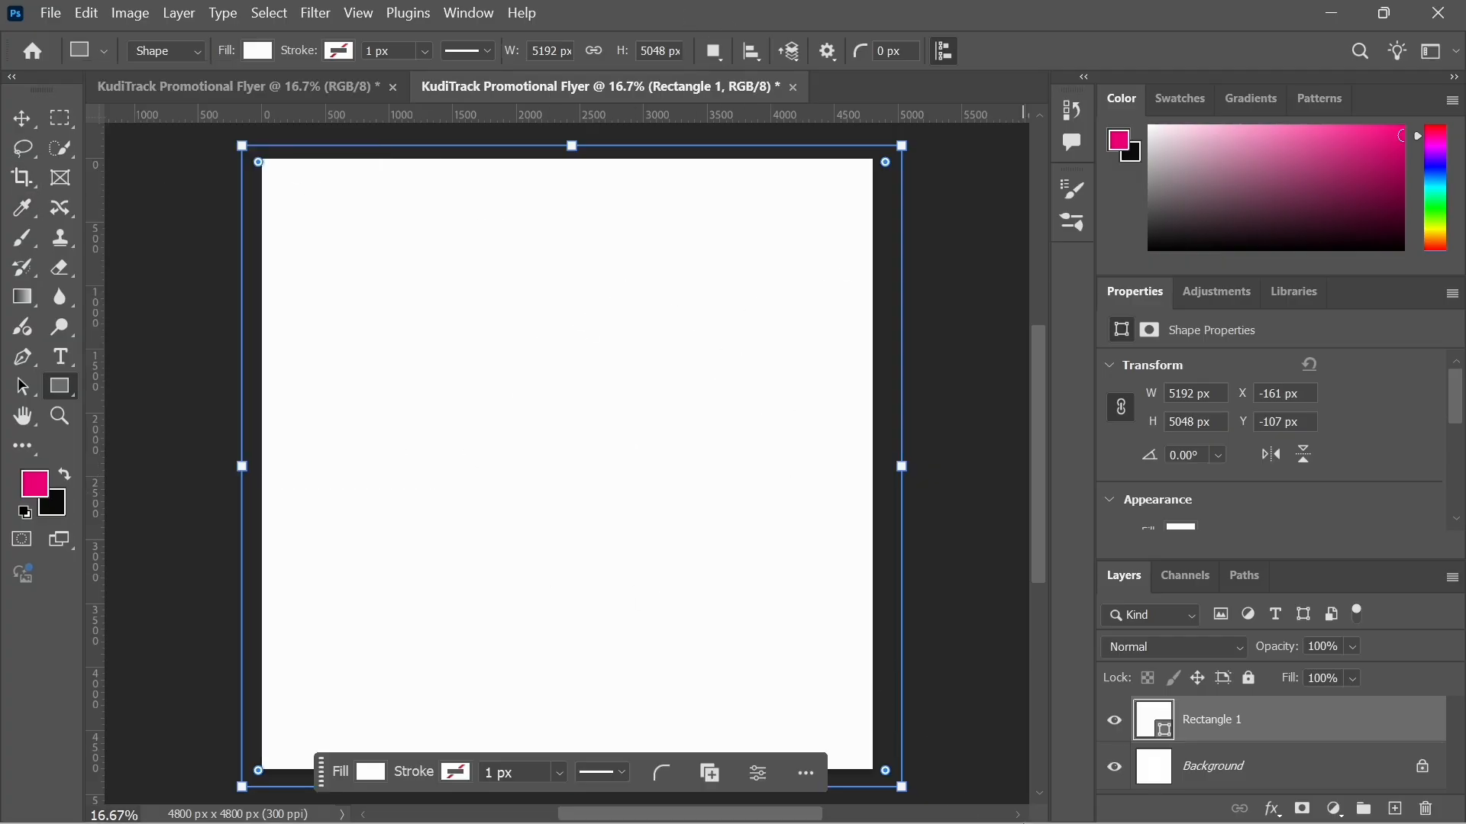
{"action": "mouse_move", "coordinate": [1057, 777]}
{"action": "left_click", "coordinate": [1016, 797]}
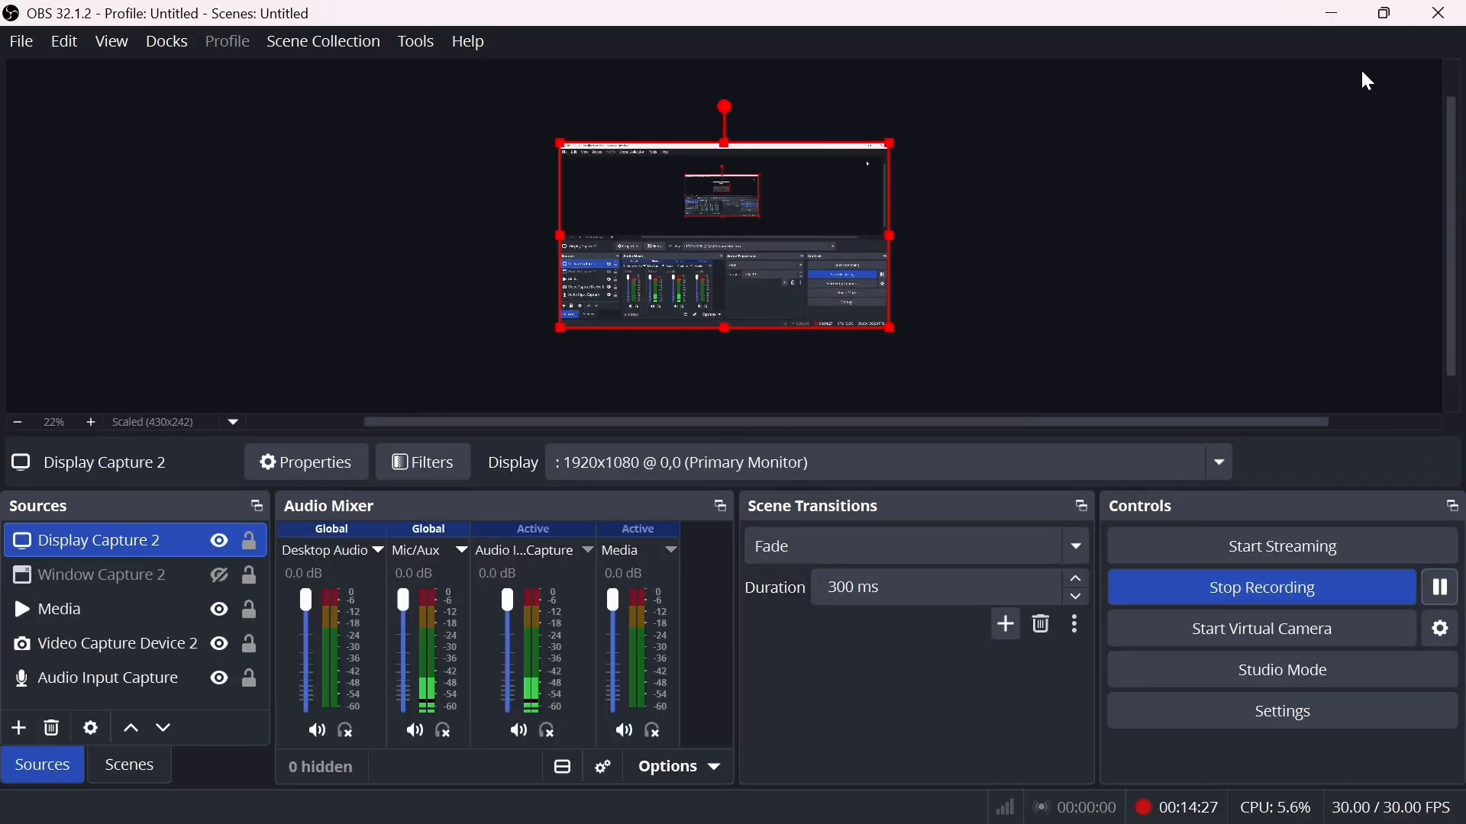
{"action": "left_click", "coordinate": [1334, 14]}
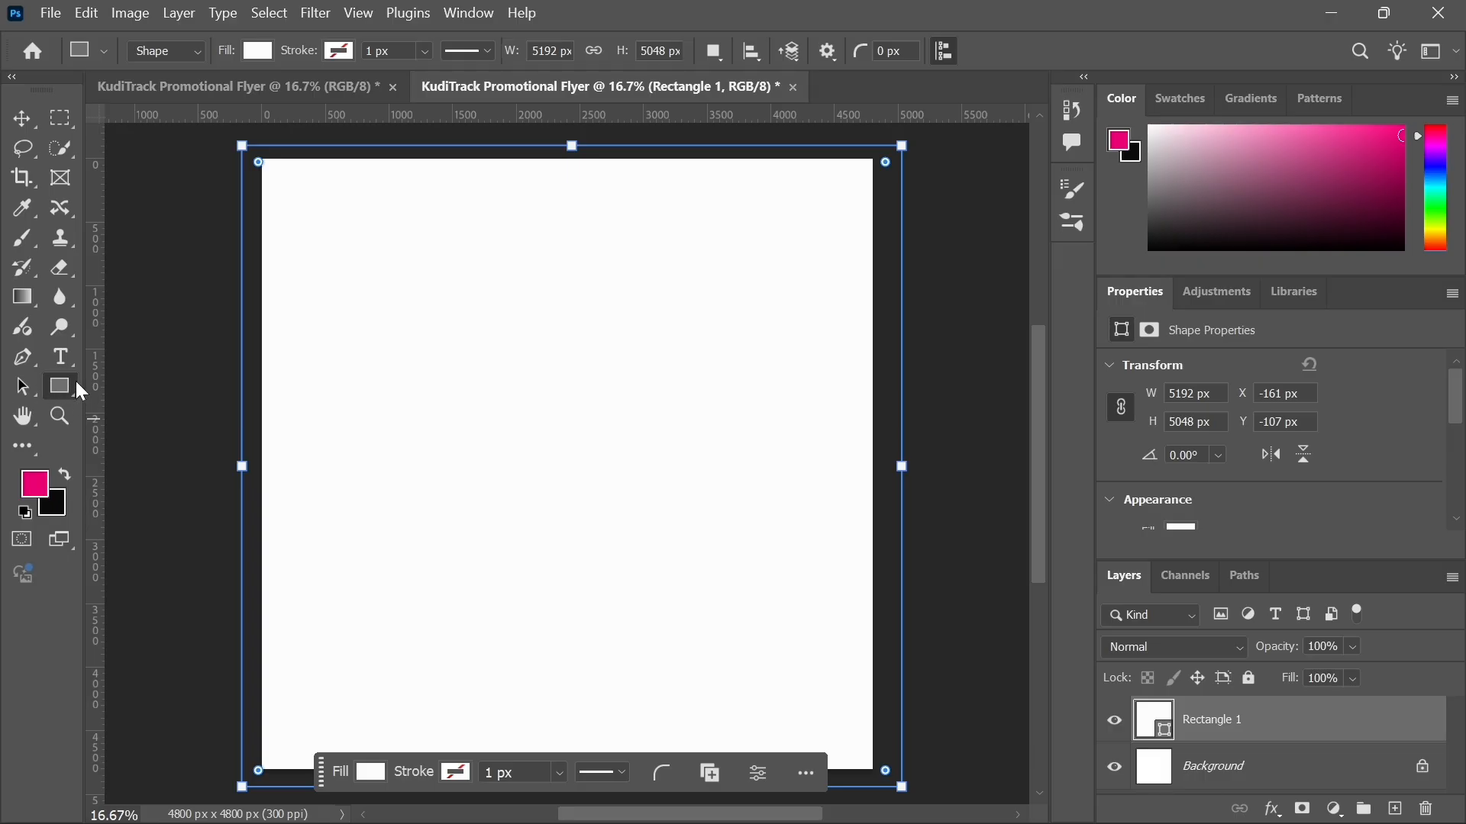
Step: Open Place Embedded and browse to the Desktop folder
{"action": "left_click", "coordinate": [23, 121]}
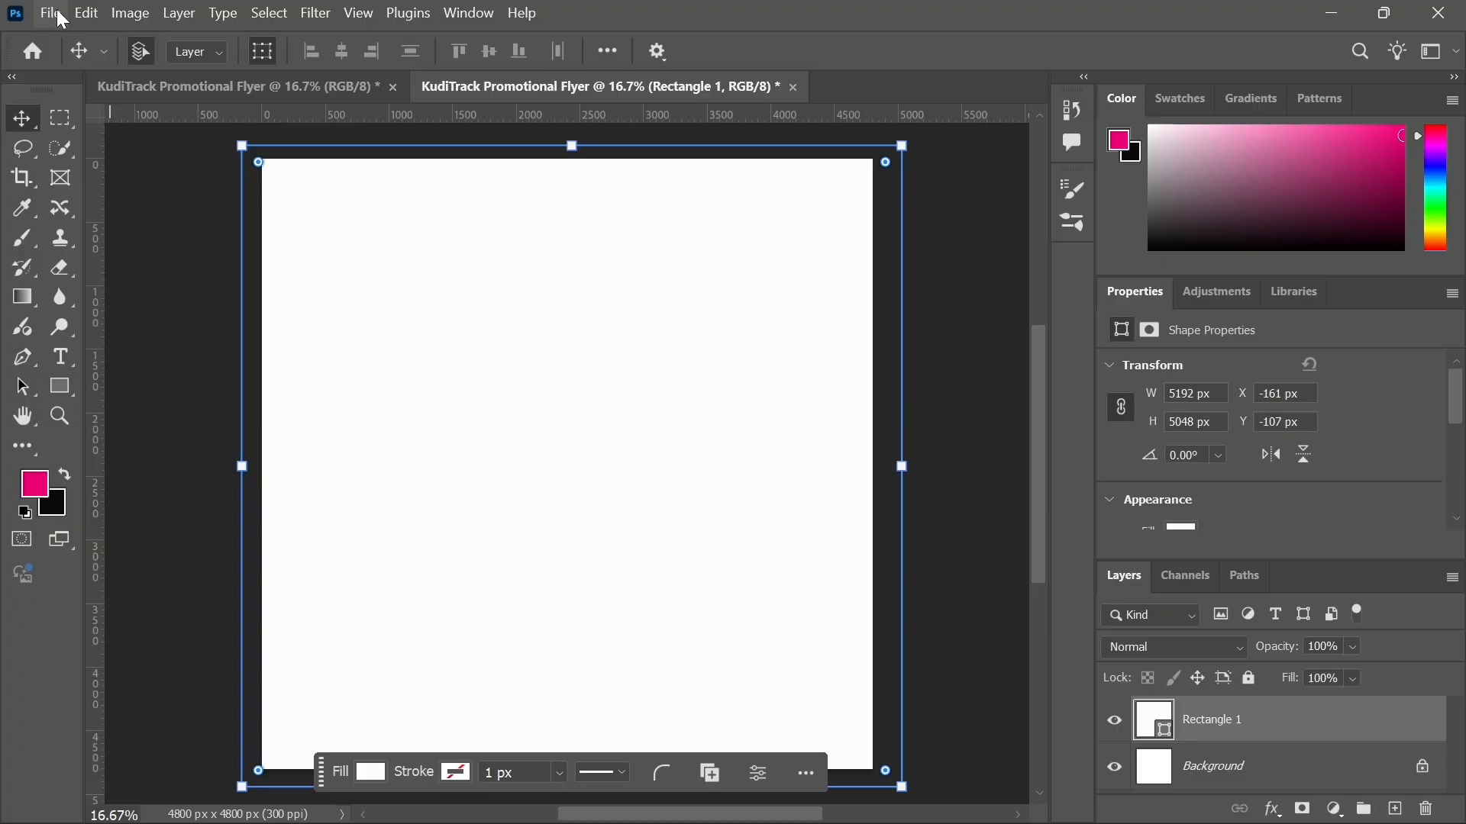
{"action": "left_click", "coordinate": [62, 19]}
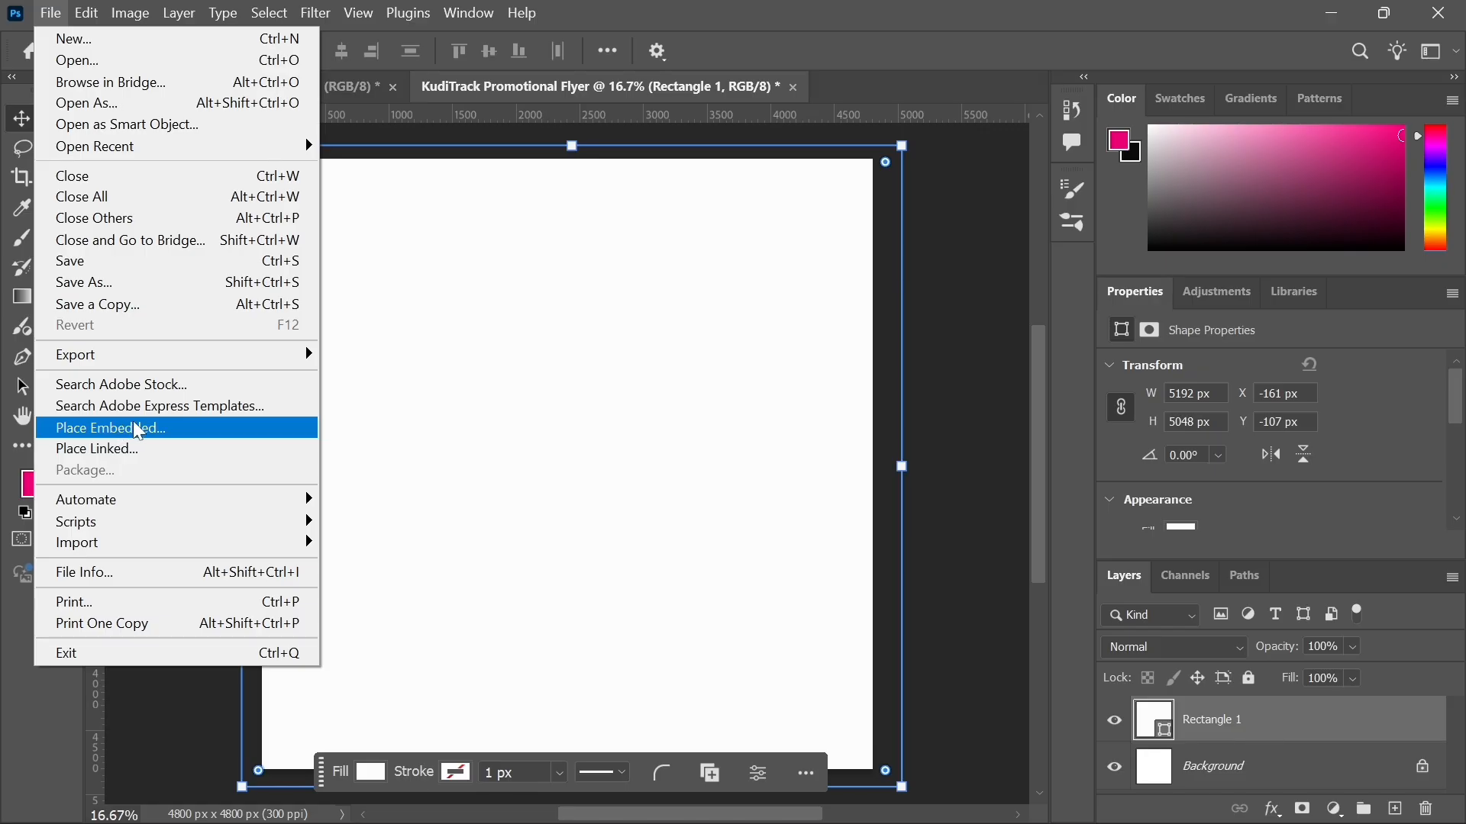
{"action": "left_click", "coordinate": [174, 437]}
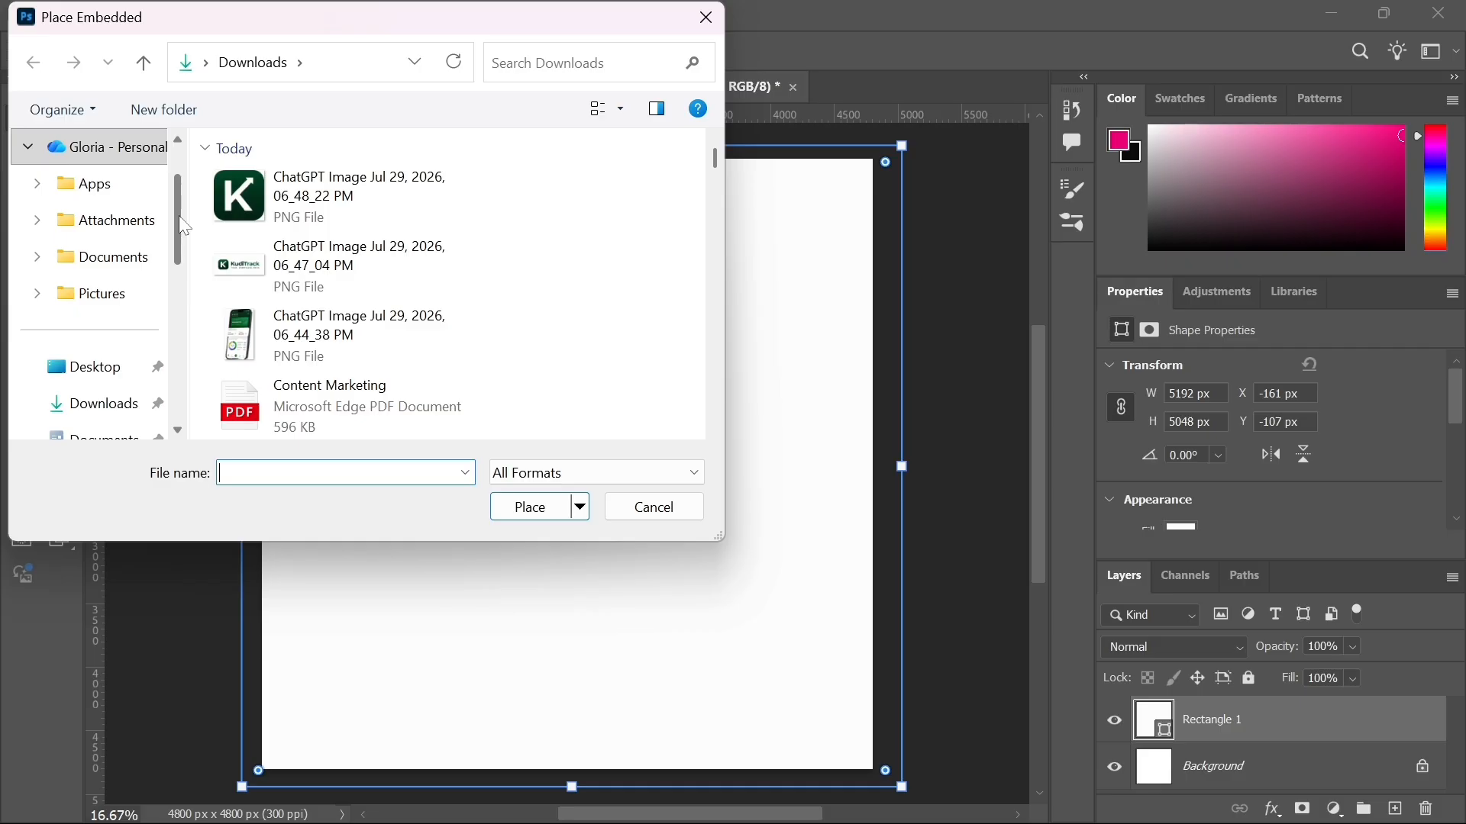
{"action": "scroll", "coordinate": [180, 217], "scroll_direction": "up", "scroll_amount": 2}
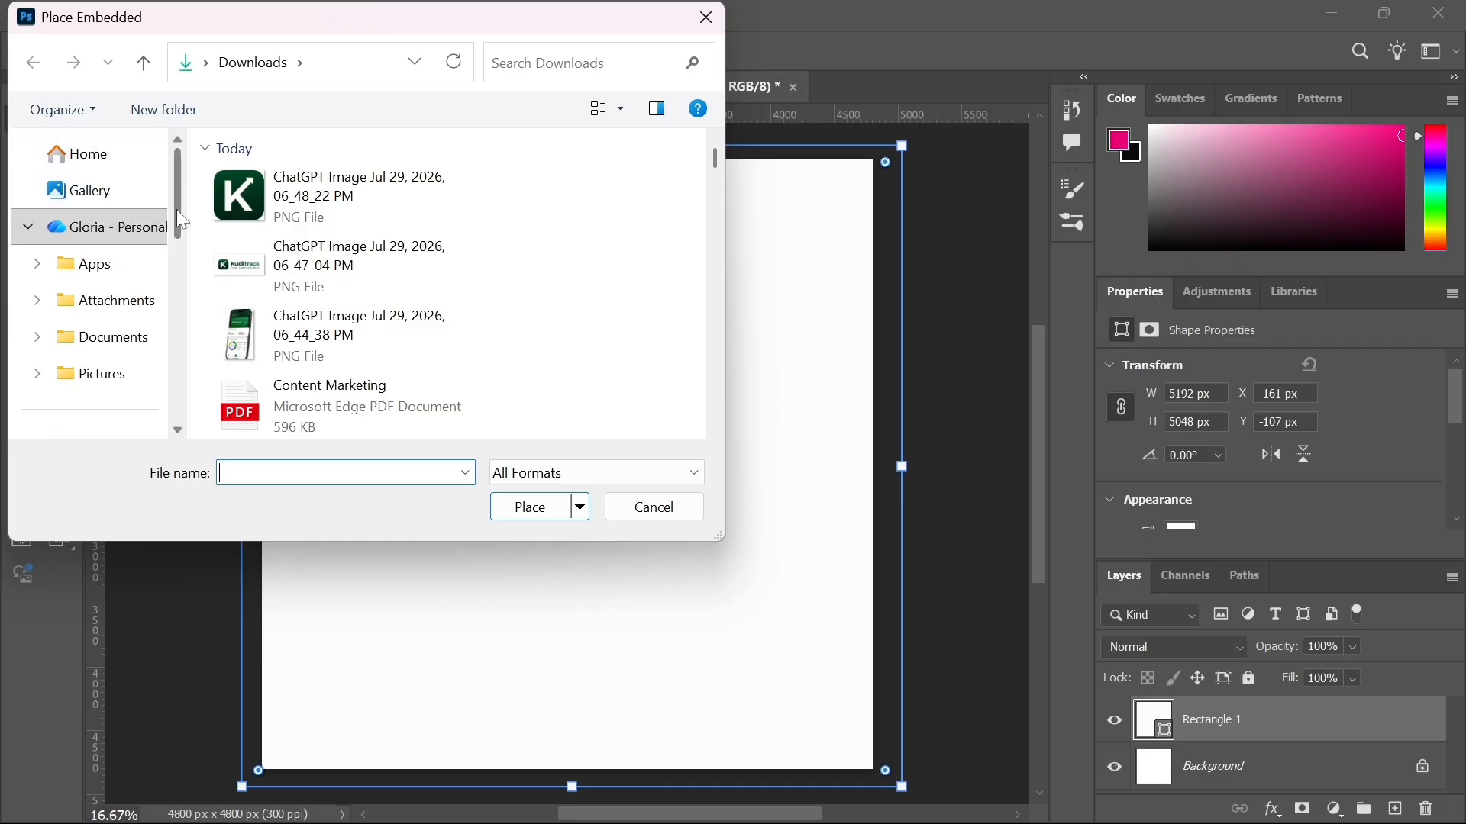
{"action": "left_click_drag", "start_coordinate": [176, 210], "coordinate": [196, 324]}
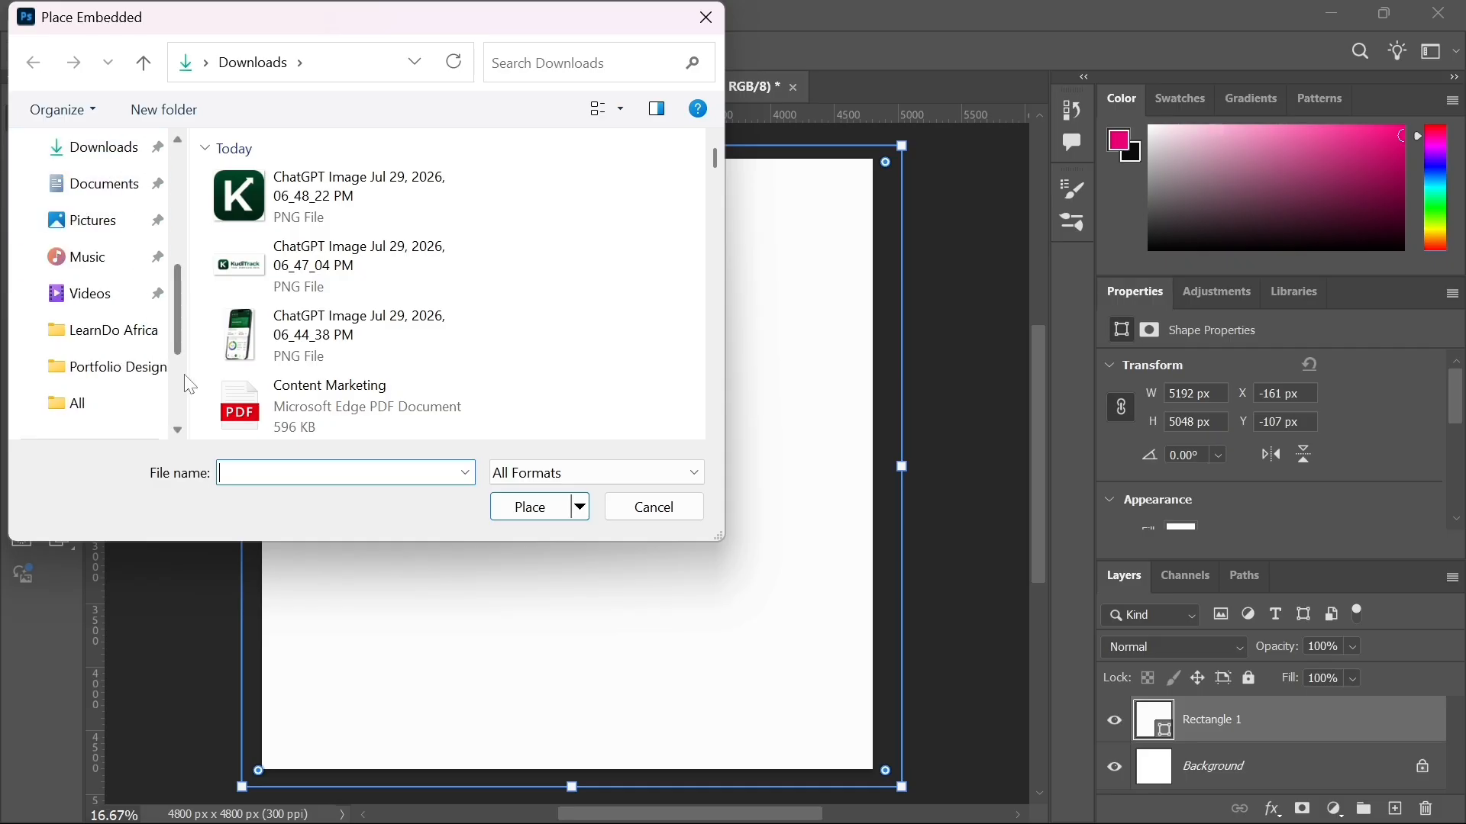
{"action": "left_click_drag", "start_coordinate": [174, 322], "coordinate": [173, 282]}
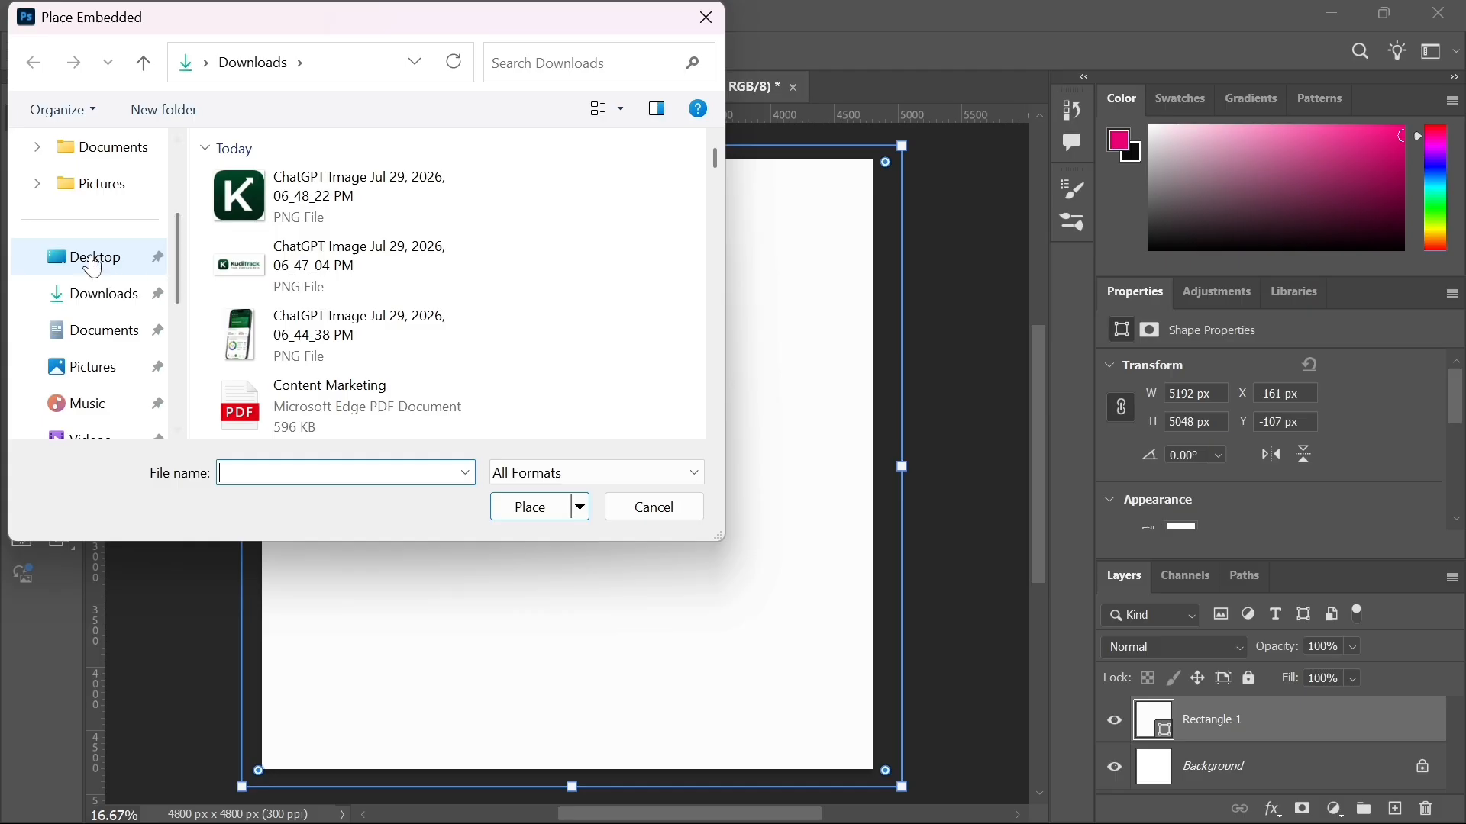
{"action": "left_click", "coordinate": [98, 255]}
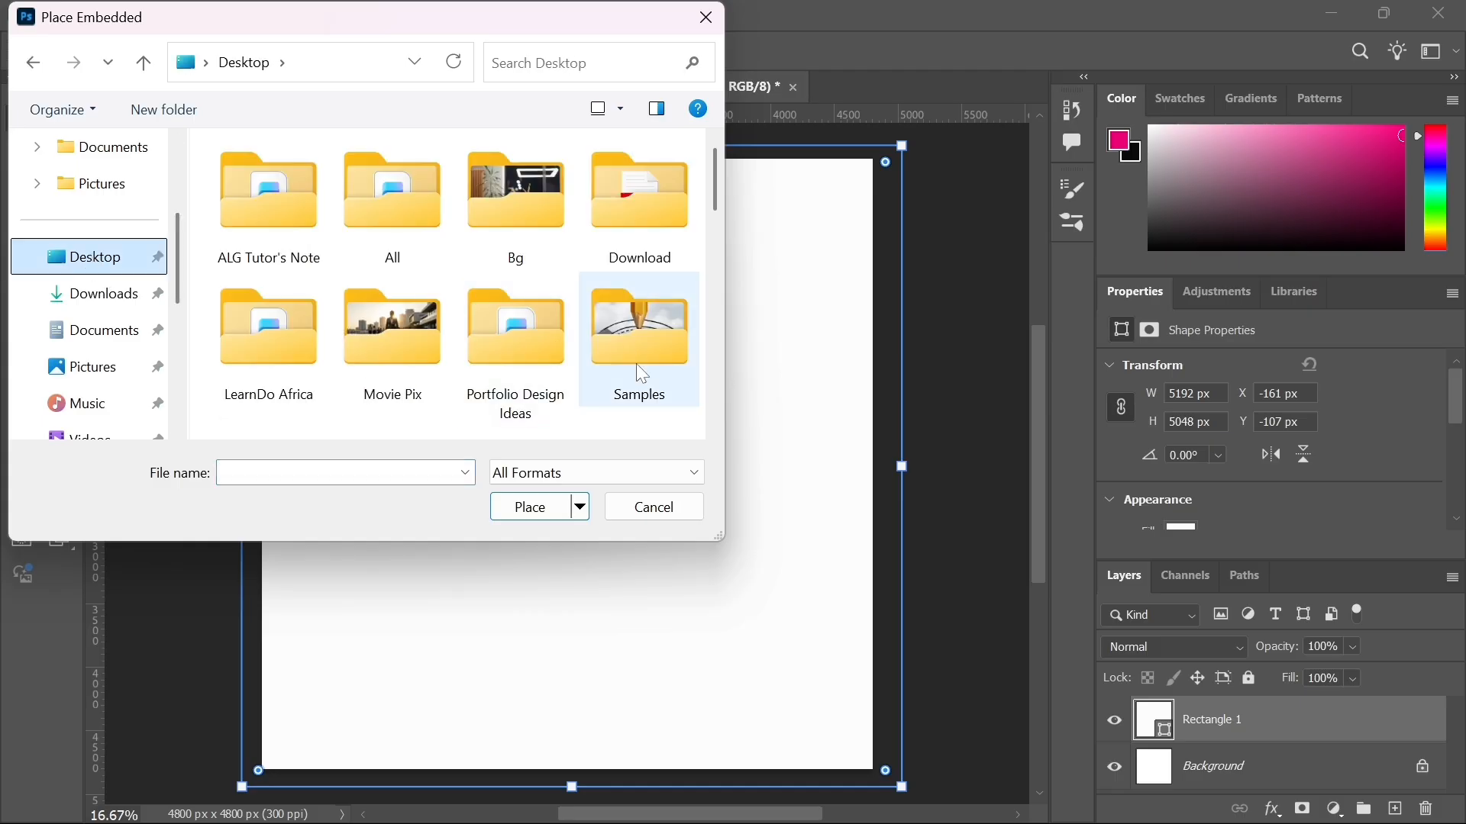
Step: Place the KudiTrack image on the canvas, scale it down, and cancel the placement
{"action": "scroll", "coordinate": [620, 381], "scroll_direction": "down", "scroll_amount": 5}
{"action": "scroll", "coordinate": [620, 381], "scroll_direction": "down", "scroll_amount": 4}
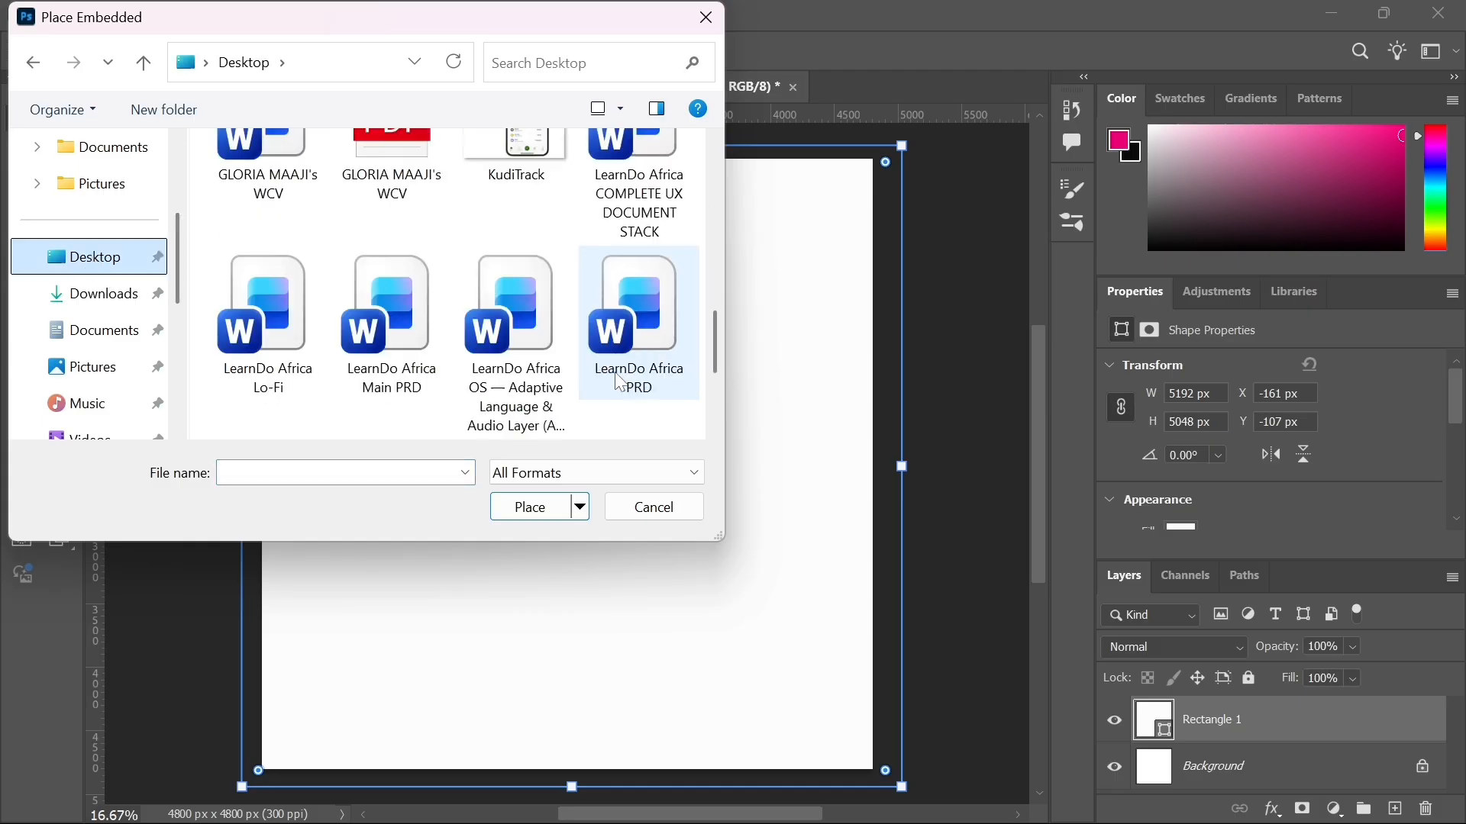
{"action": "scroll", "coordinate": [619, 382], "scroll_direction": "up", "scroll_amount": 2}
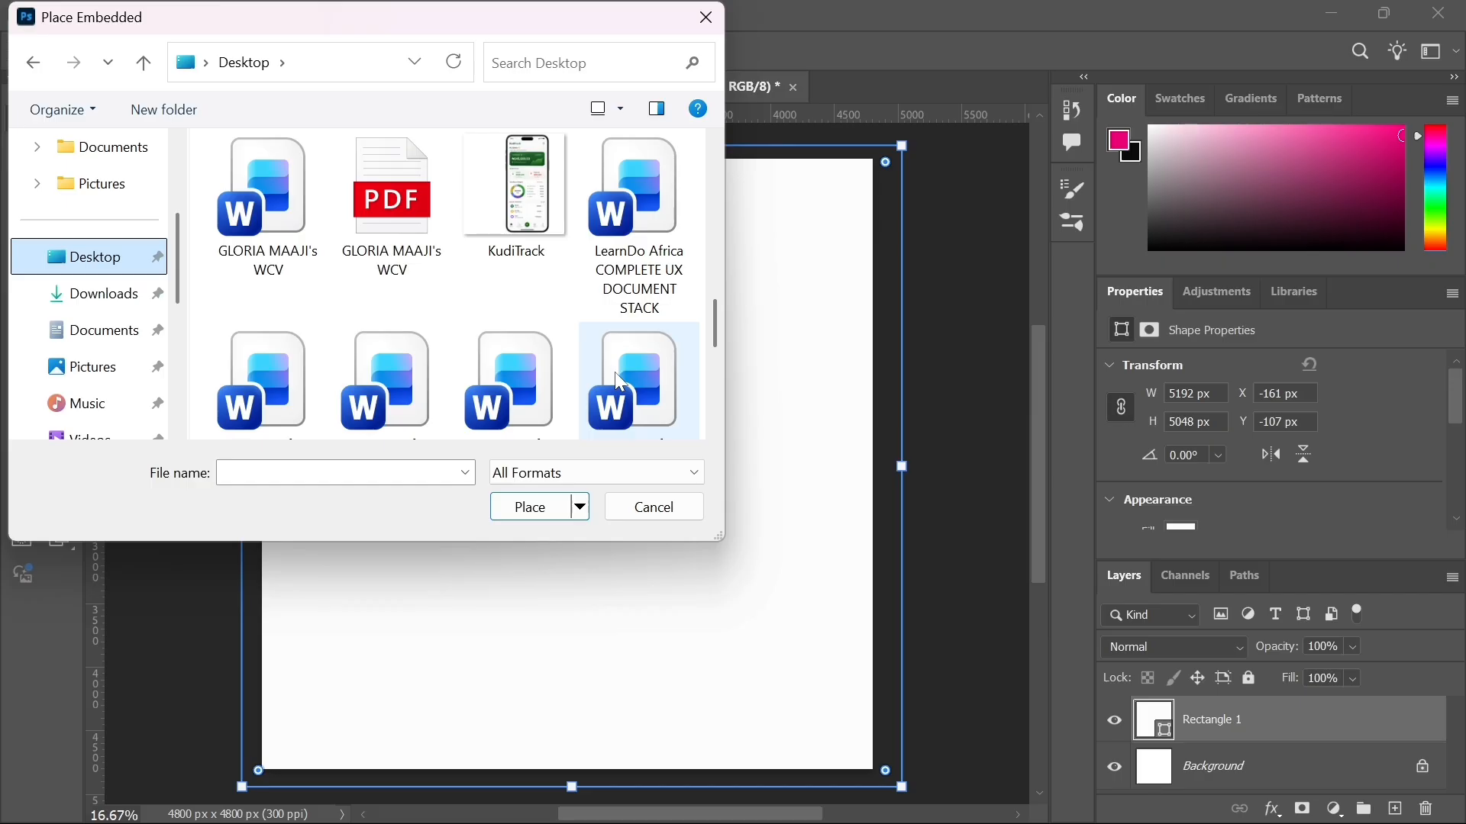
{"action": "scroll", "coordinate": [620, 381], "scroll_direction": "up", "scroll_amount": 1}
{"action": "scroll", "coordinate": [620, 381], "scroll_direction": "down", "scroll_amount": 2}
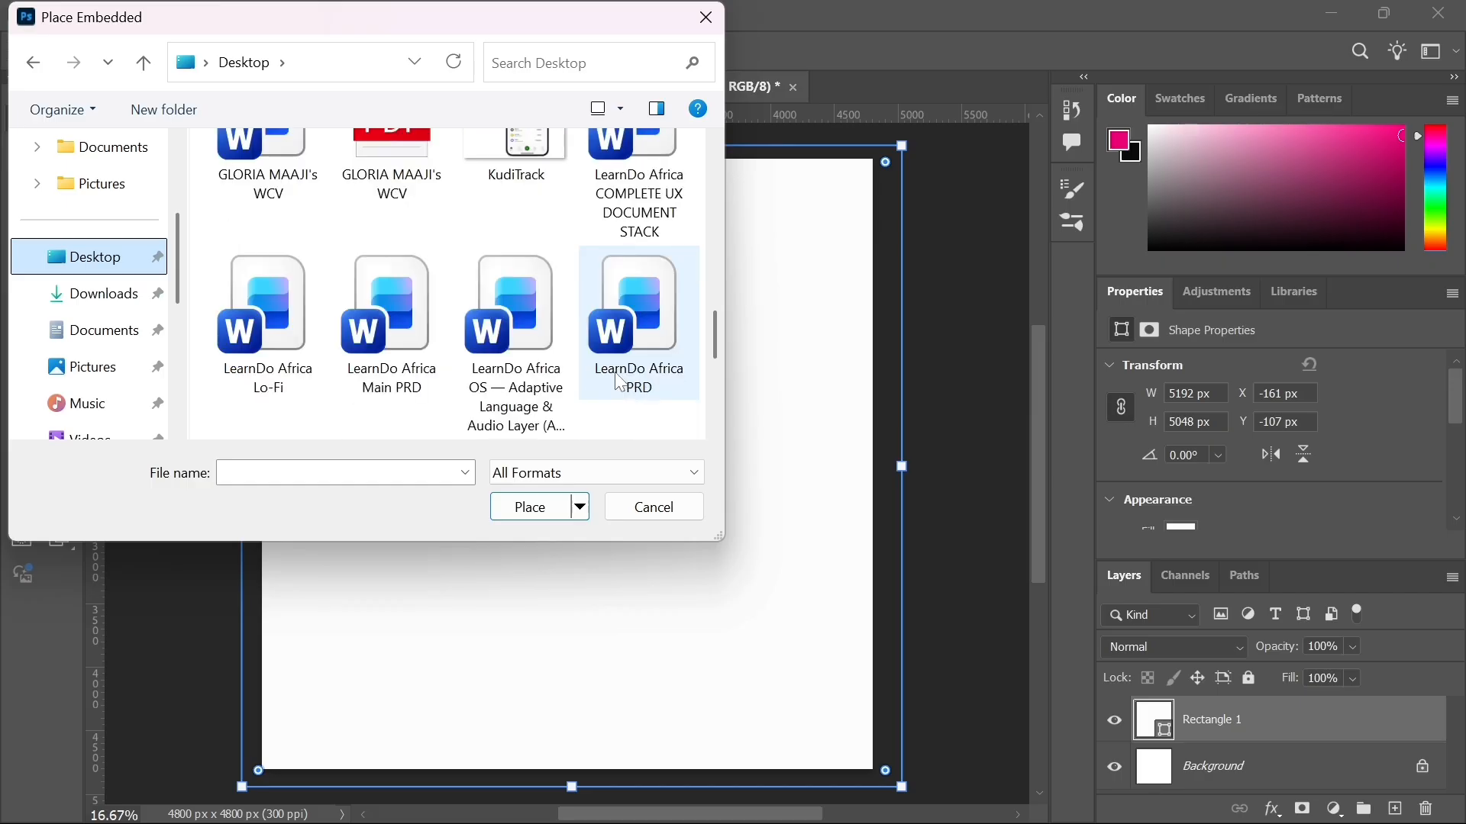
{"action": "scroll", "coordinate": [620, 382], "scroll_direction": "down", "scroll_amount": 3}
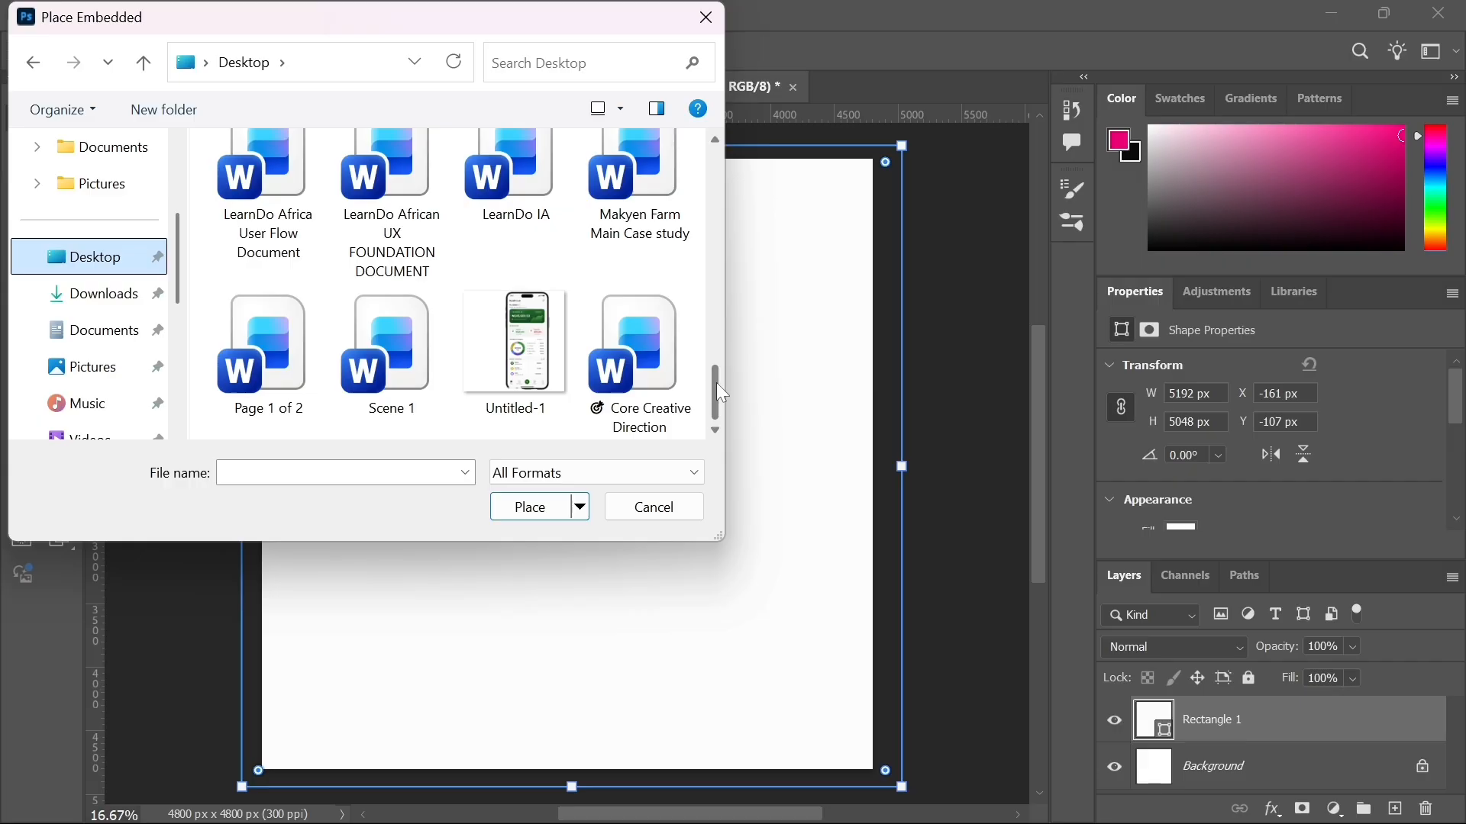
{"action": "left_click_drag", "start_coordinate": [722, 393], "coordinate": [703, 288]}
{"action": "left_click_drag", "start_coordinate": [711, 315], "coordinate": [707, 305]}
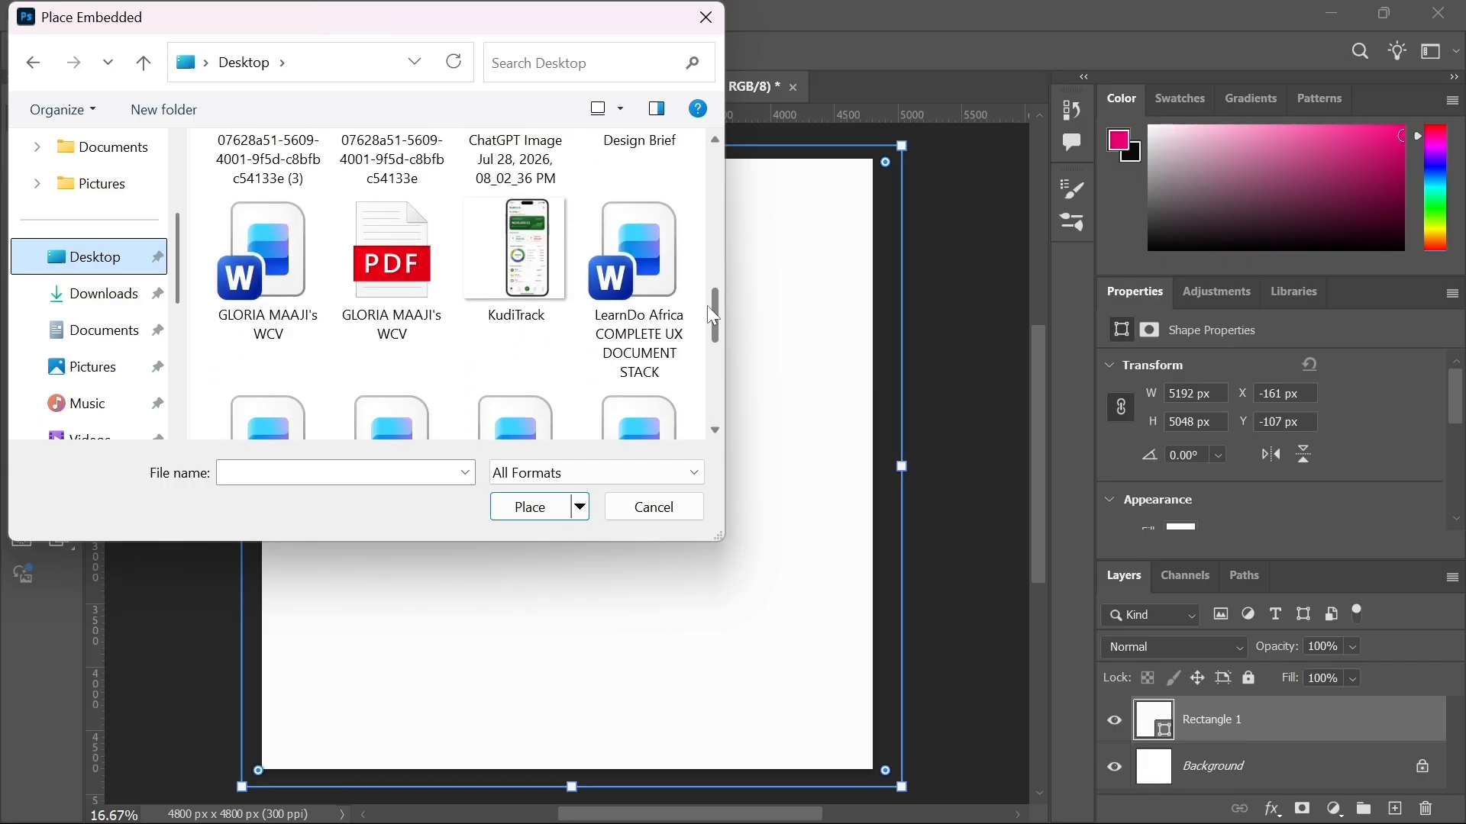
{"action": "left_click", "coordinate": [524, 282]}
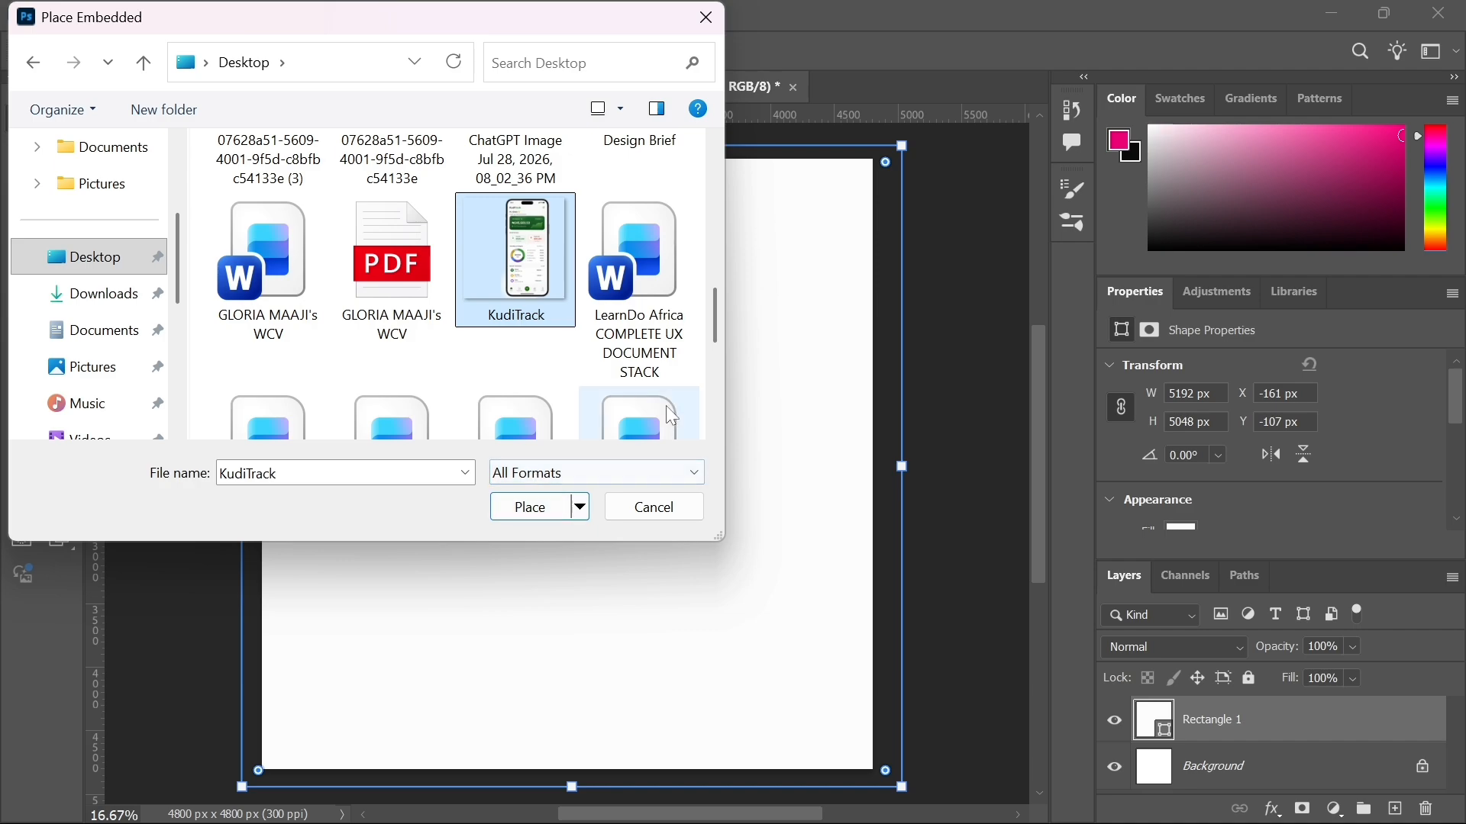
{"action": "left_click", "coordinate": [550, 511]}
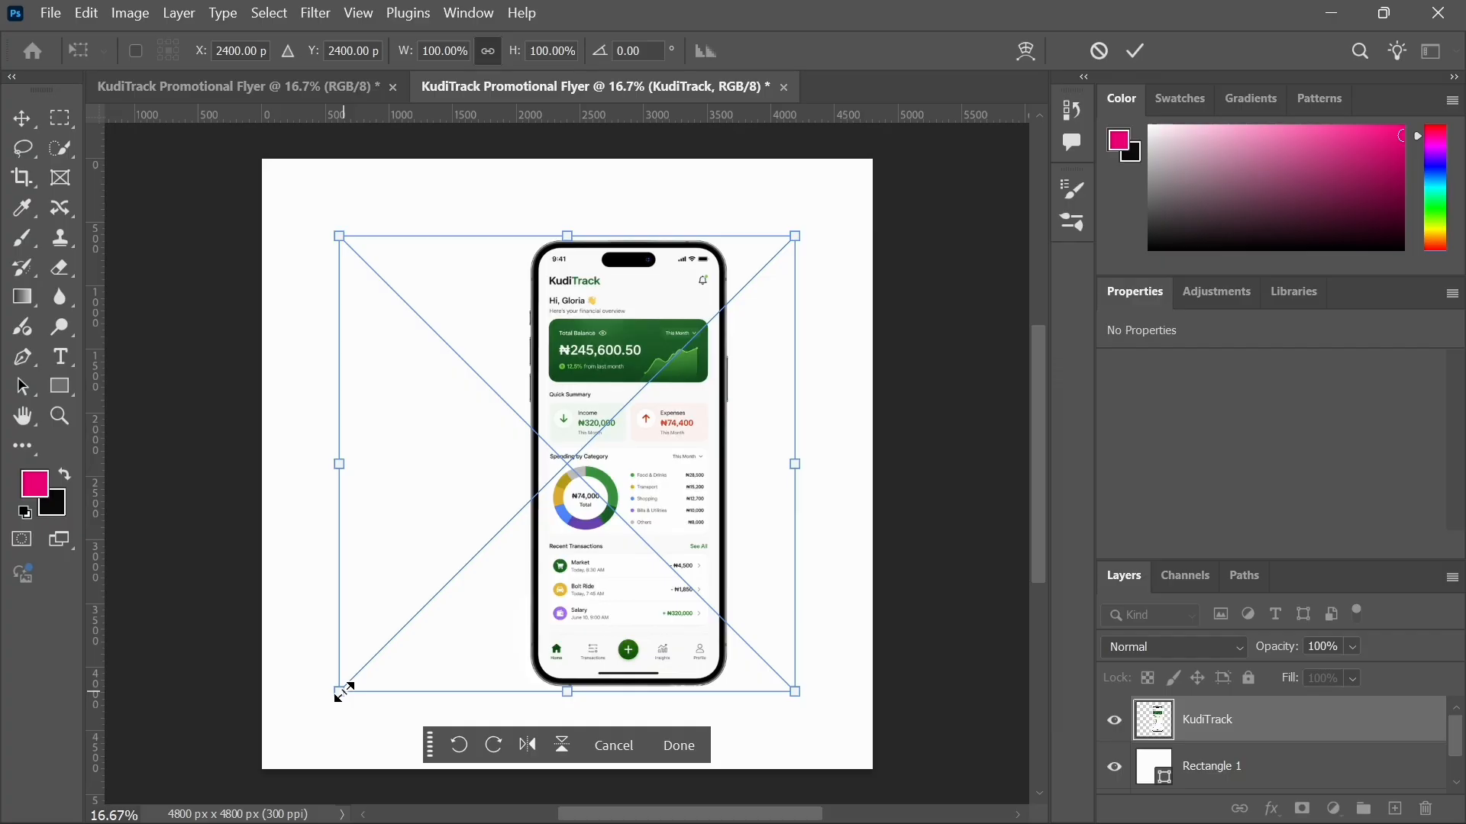
{"action": "left_click_drag", "start_coordinate": [341, 692], "coordinate": [331, 507]}
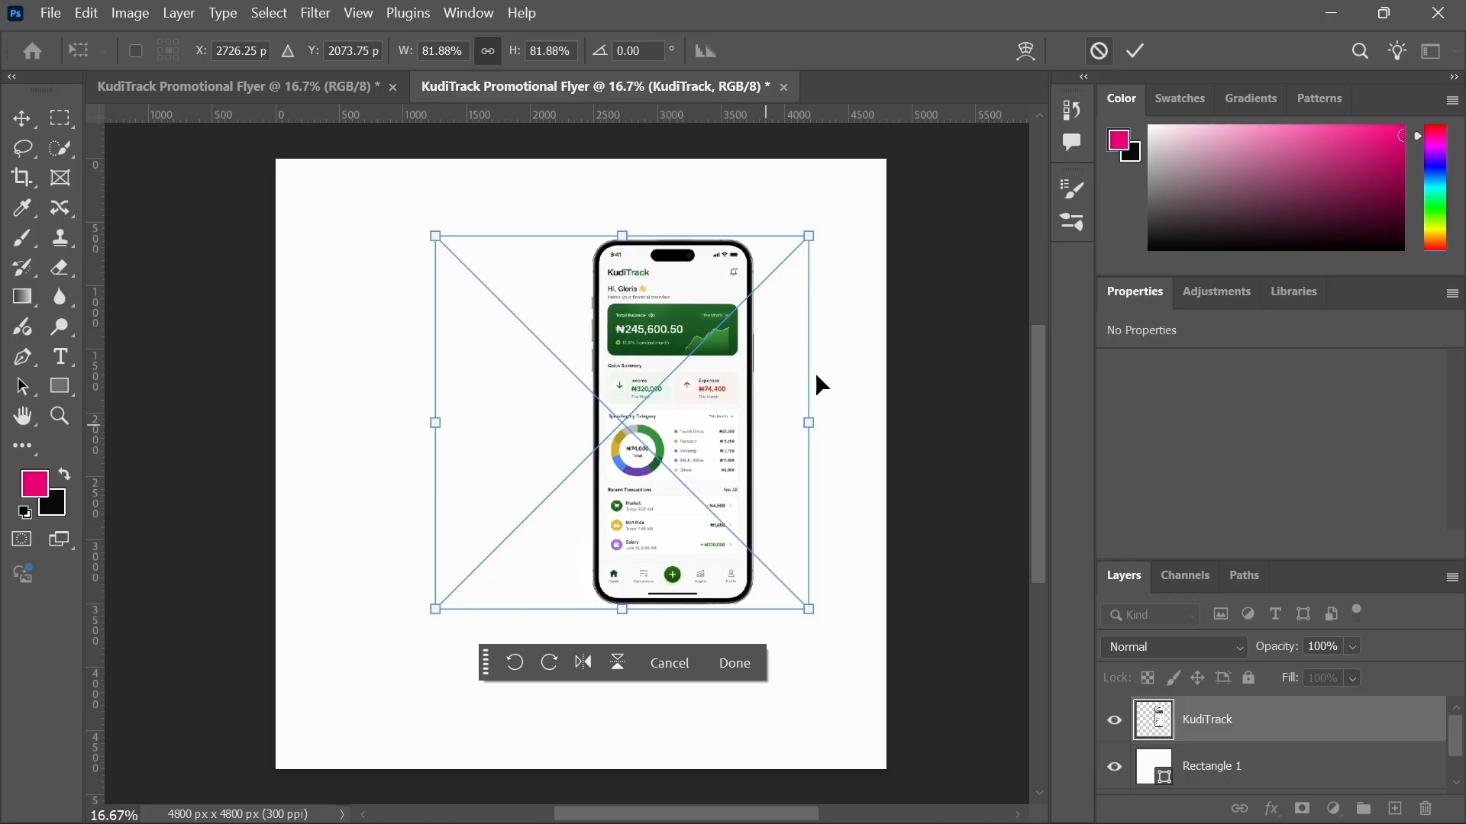
{"action": "left_click", "coordinate": [1100, 52]}
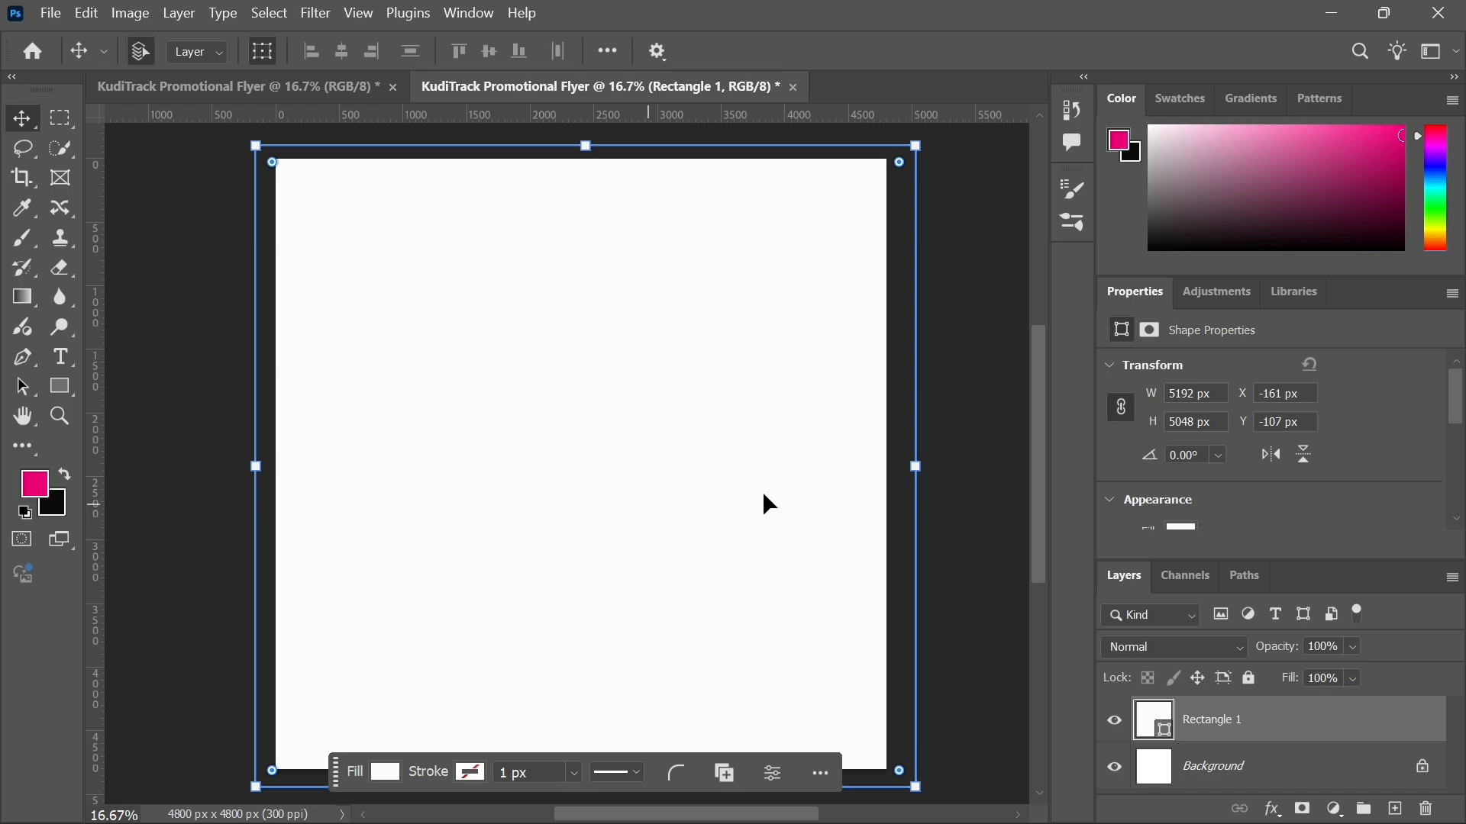
Step: Drag the KudiTrack image from the desktop into the flyer and commit its placement
{"action": "left_click", "coordinate": [1345, 17]}
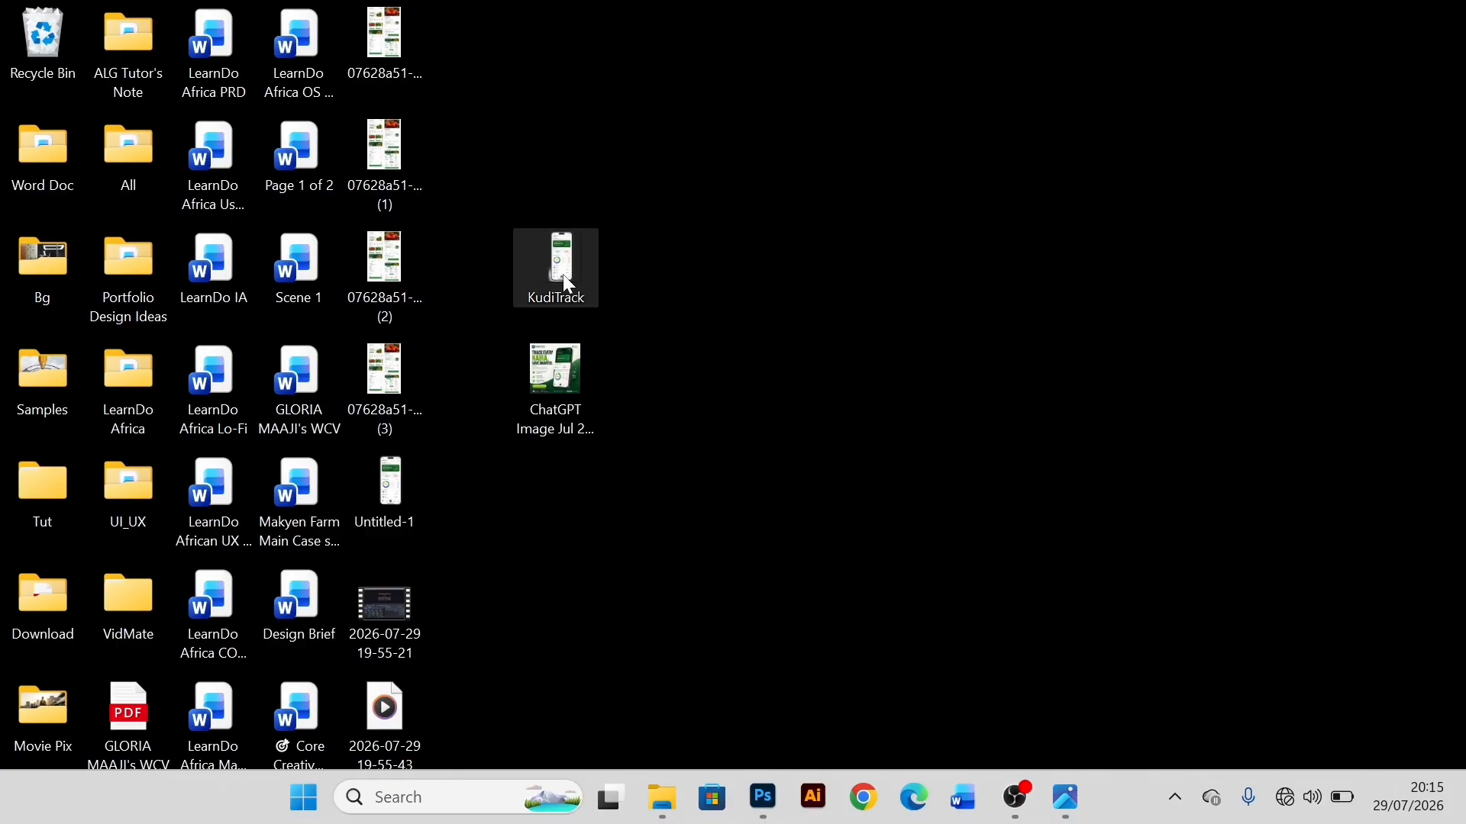
{"action": "left_click_drag", "start_coordinate": [563, 275], "coordinate": [908, 797]}
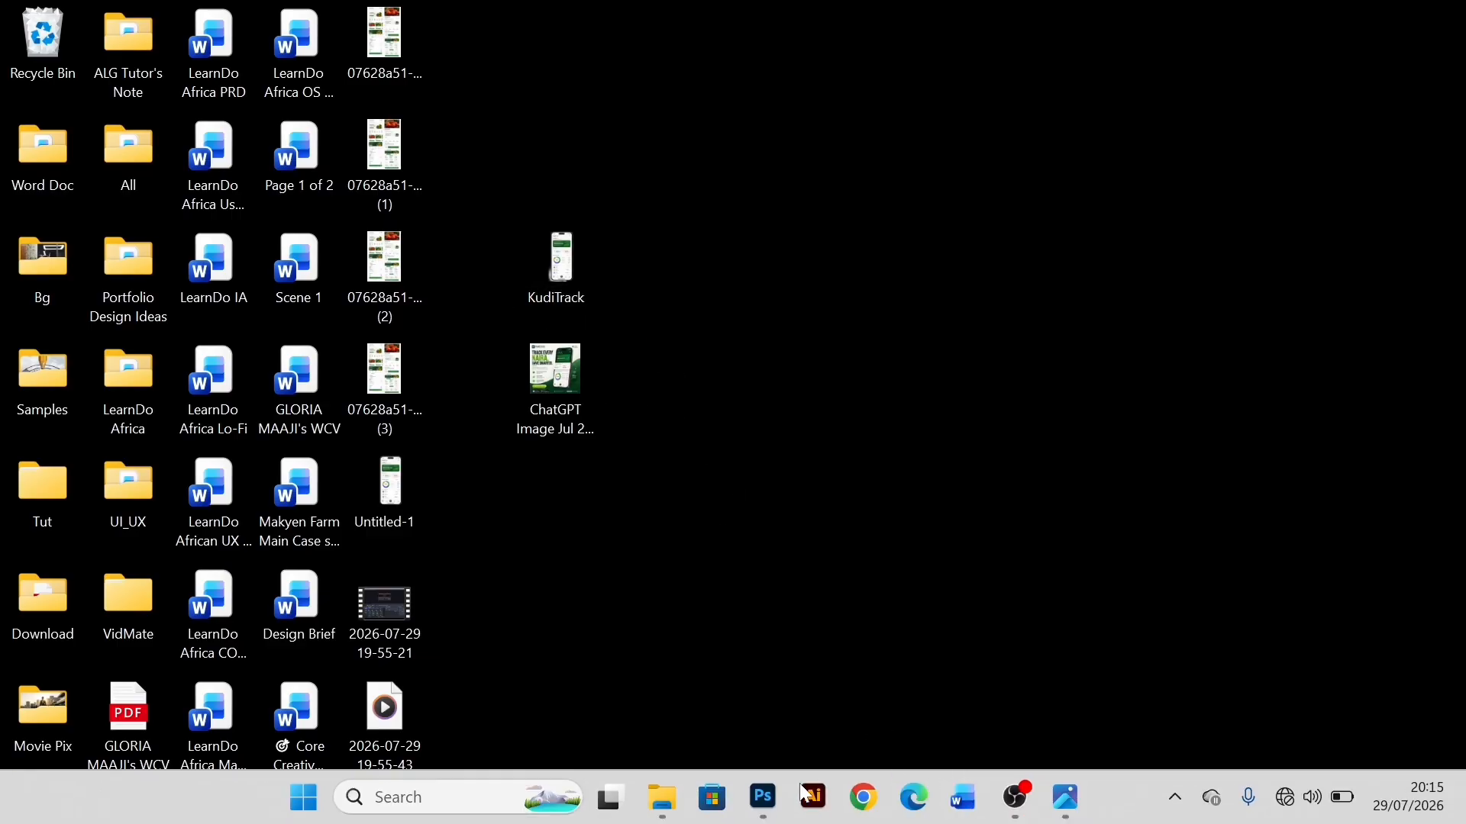
{"action": "left_click_drag", "start_coordinate": [800, 784], "coordinate": [523, 378]}
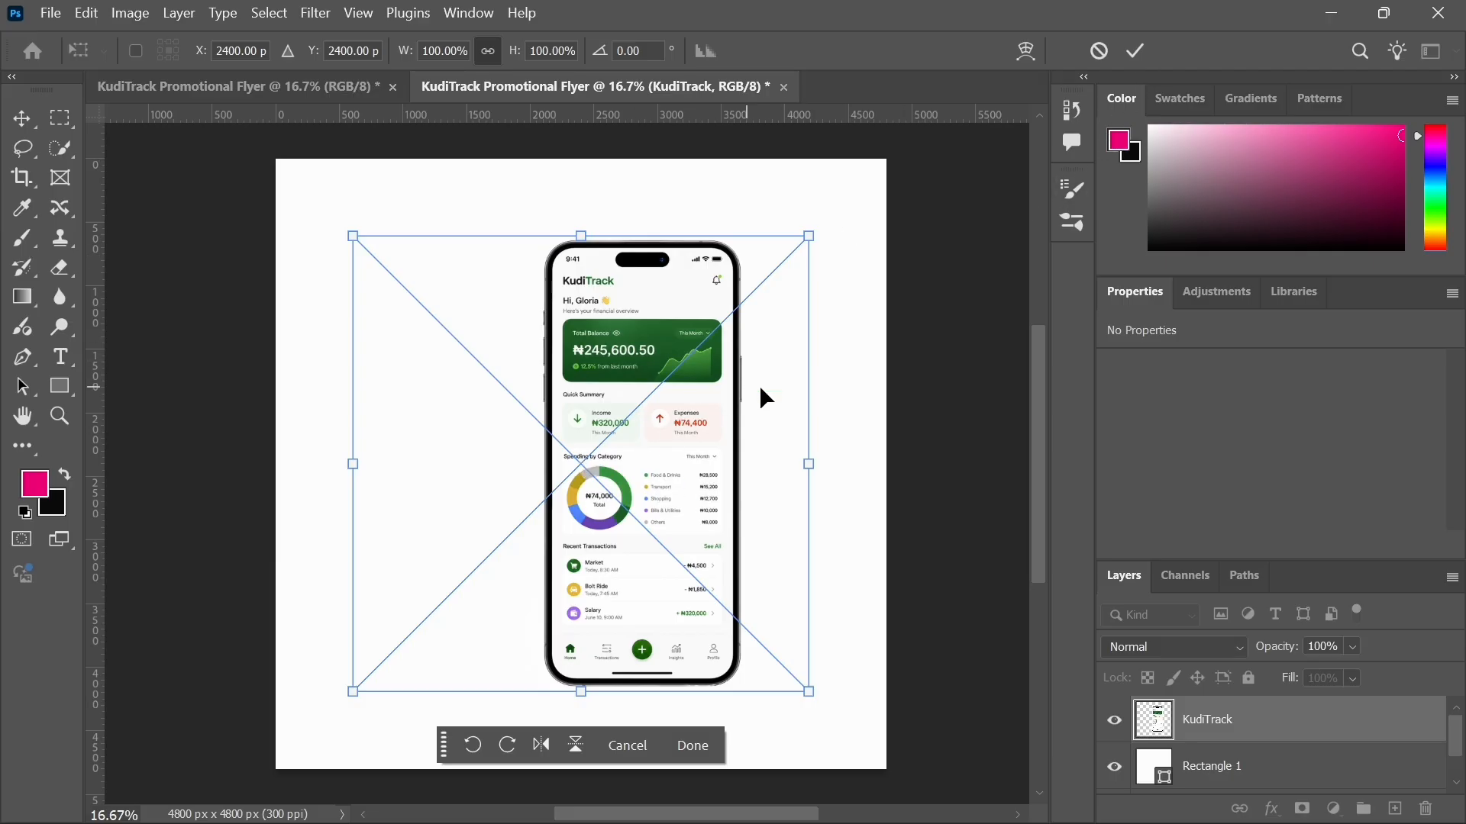
{"action": "left_click", "coordinate": [1138, 51]}
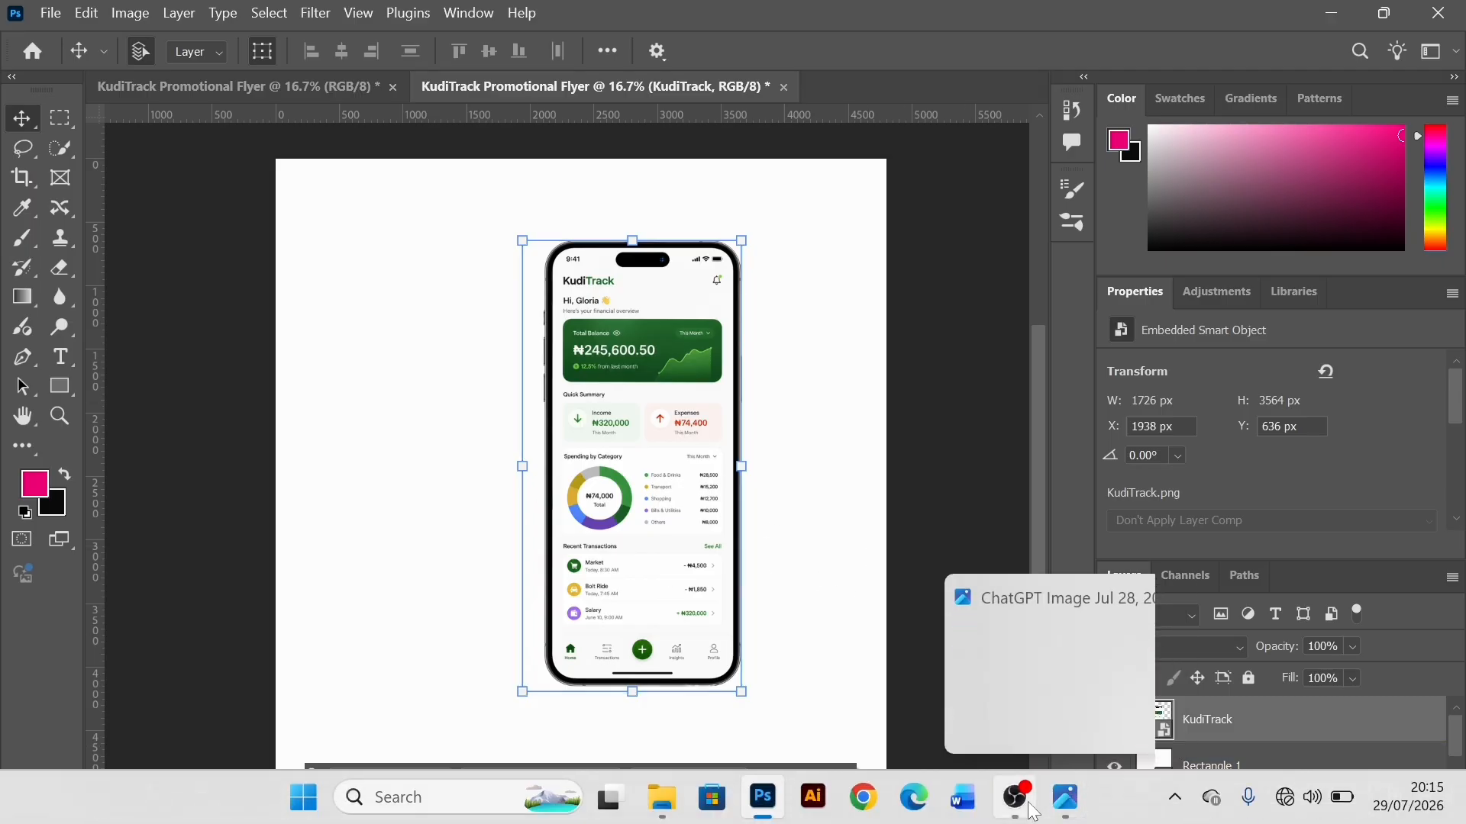
{"action": "left_click", "coordinate": [1017, 799]}
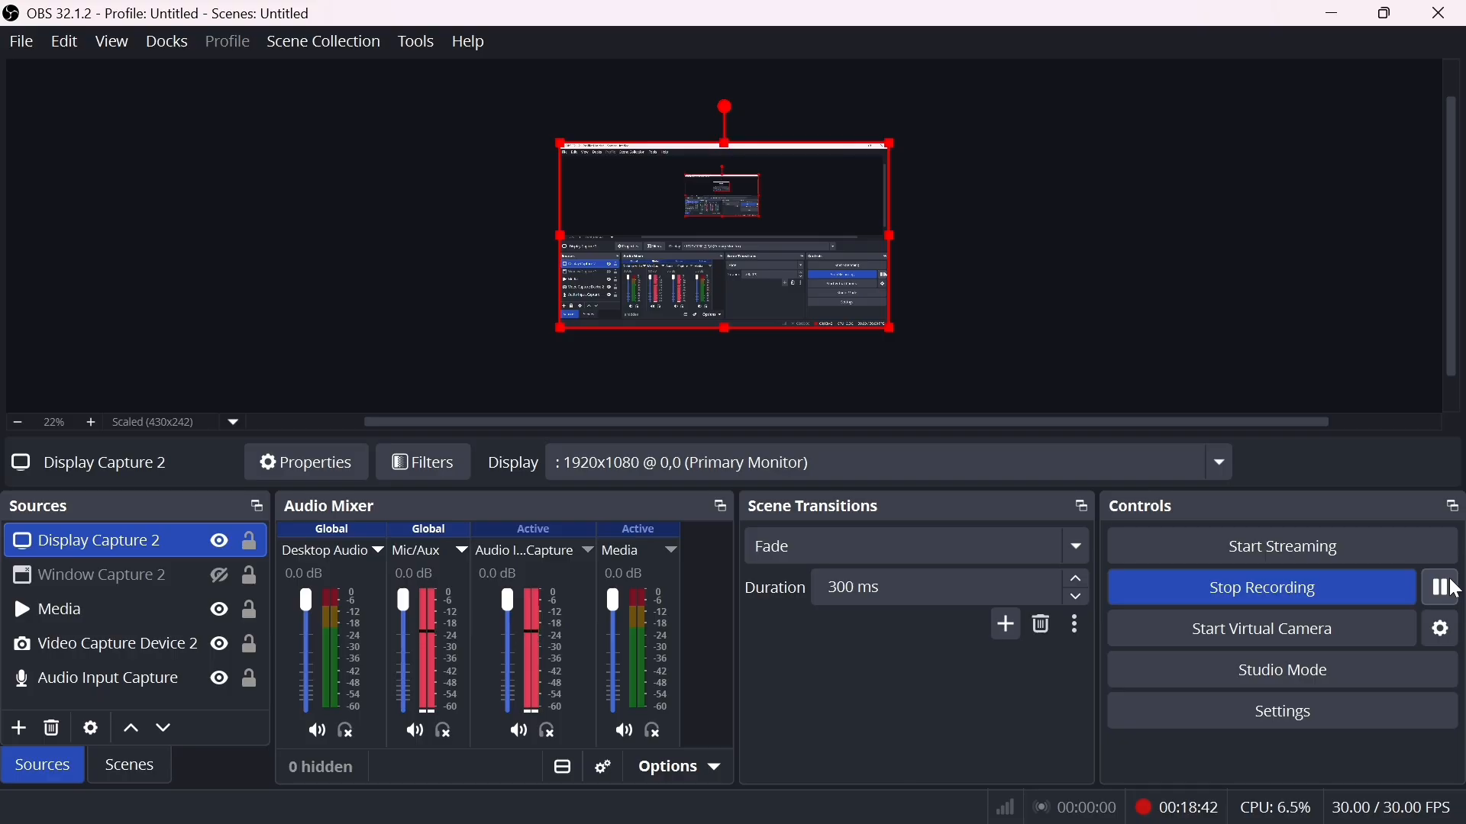
{"action": "left_click", "coordinate": [1340, 15]}
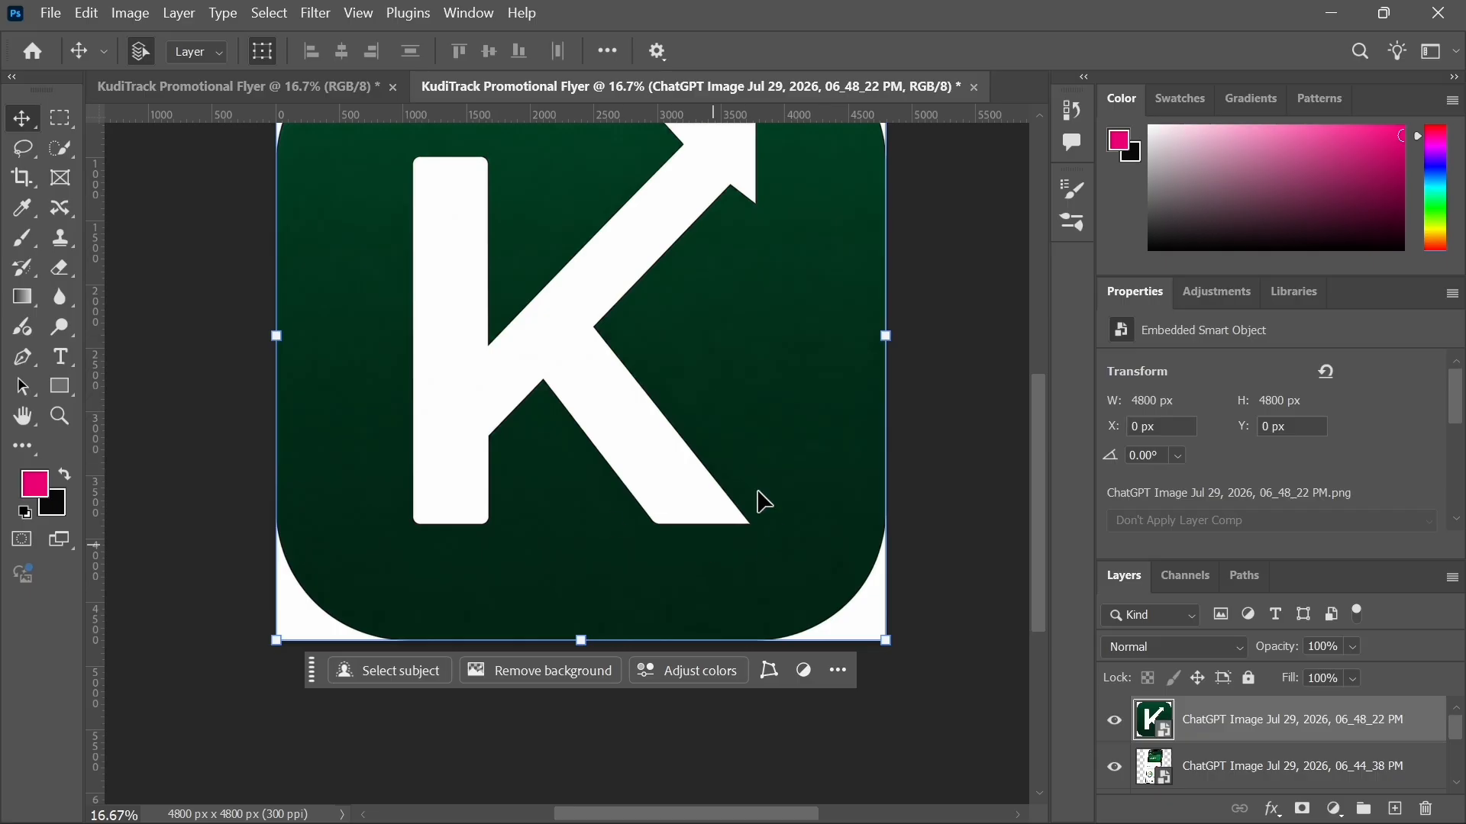
Step: Select the KudiTrack layer among the layers and delete it
{"action": "left_click", "coordinate": [1191, 769]}
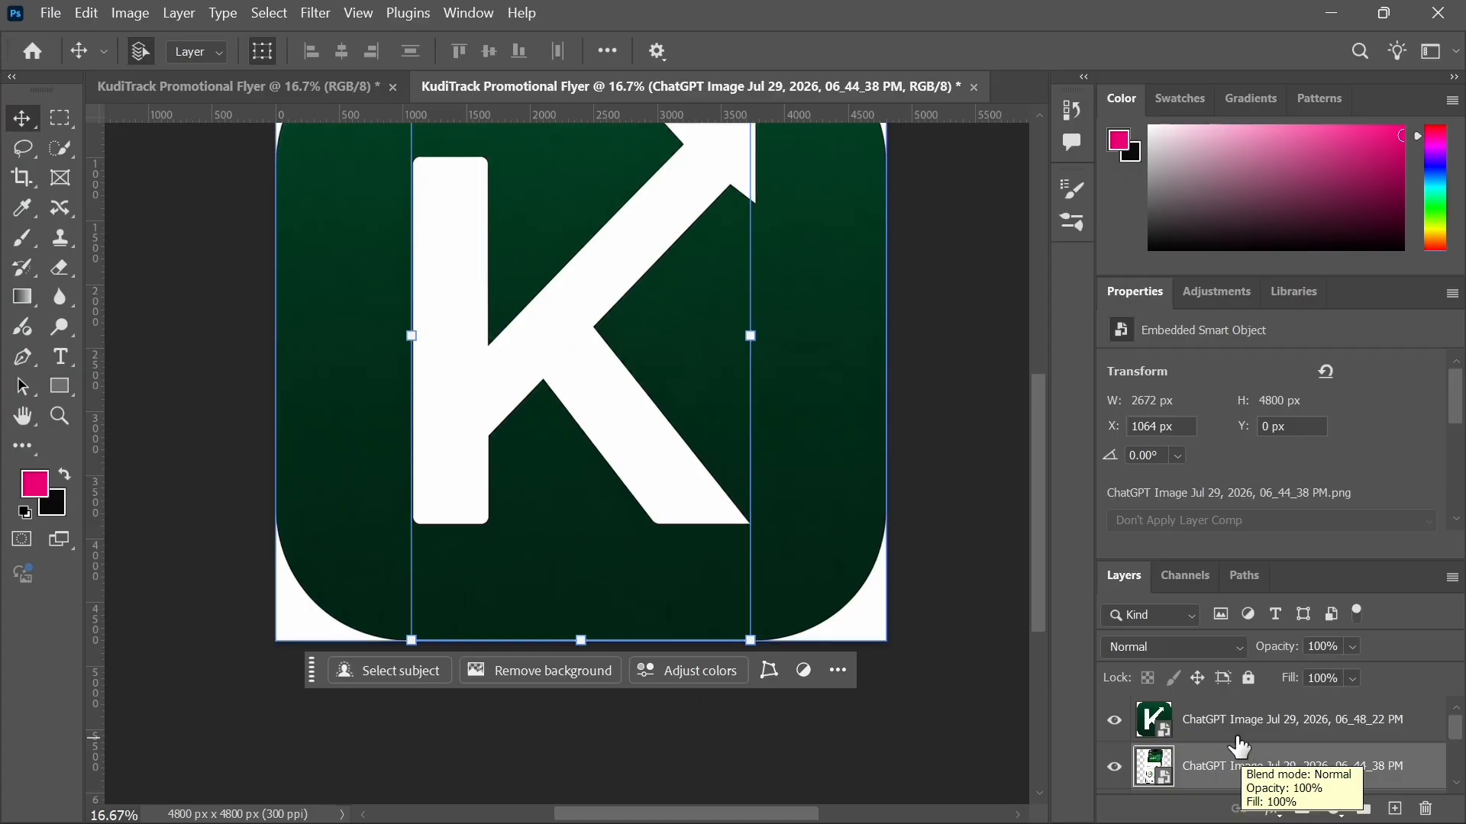
{"action": "left_click", "coordinate": [1235, 737]}
{"action": "left_click", "coordinate": [1243, 769]}
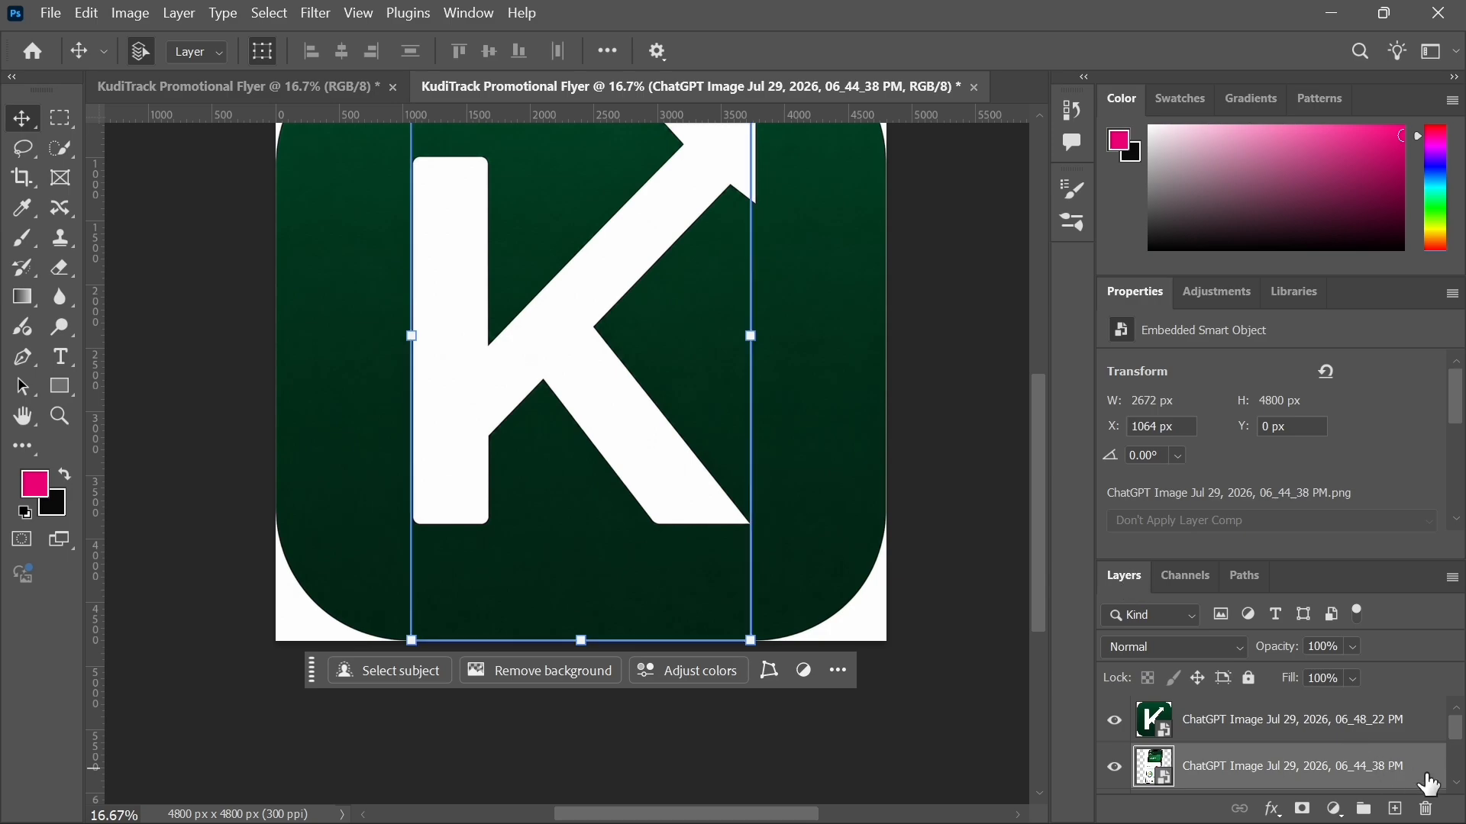
{"action": "left_click", "coordinate": [1456, 783]}
{"action": "left_click", "coordinate": [1456, 783]}
{"action": "left_click", "coordinate": [1234, 733]}
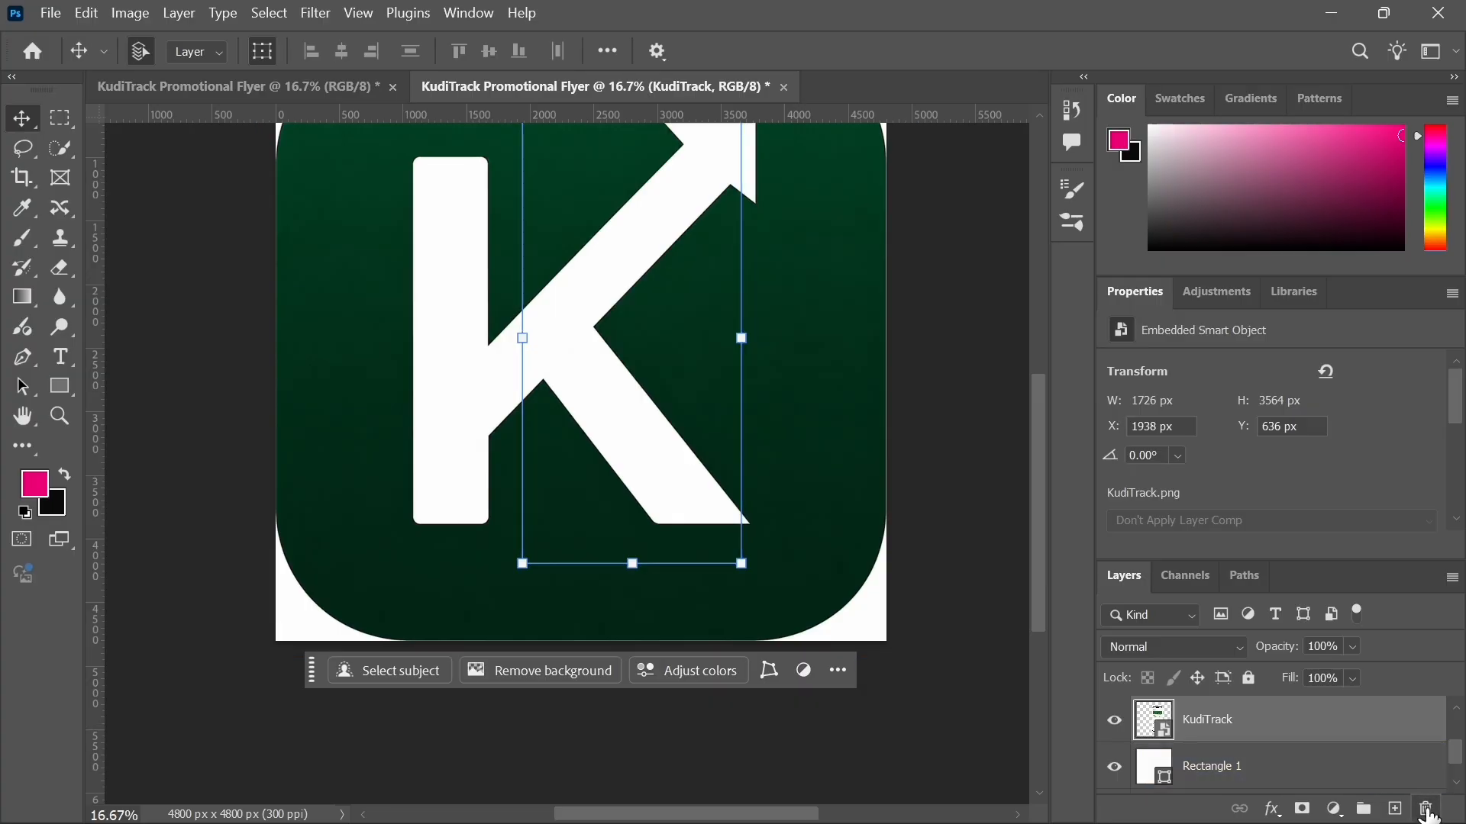
{"action": "left_click", "coordinate": [1427, 812]}
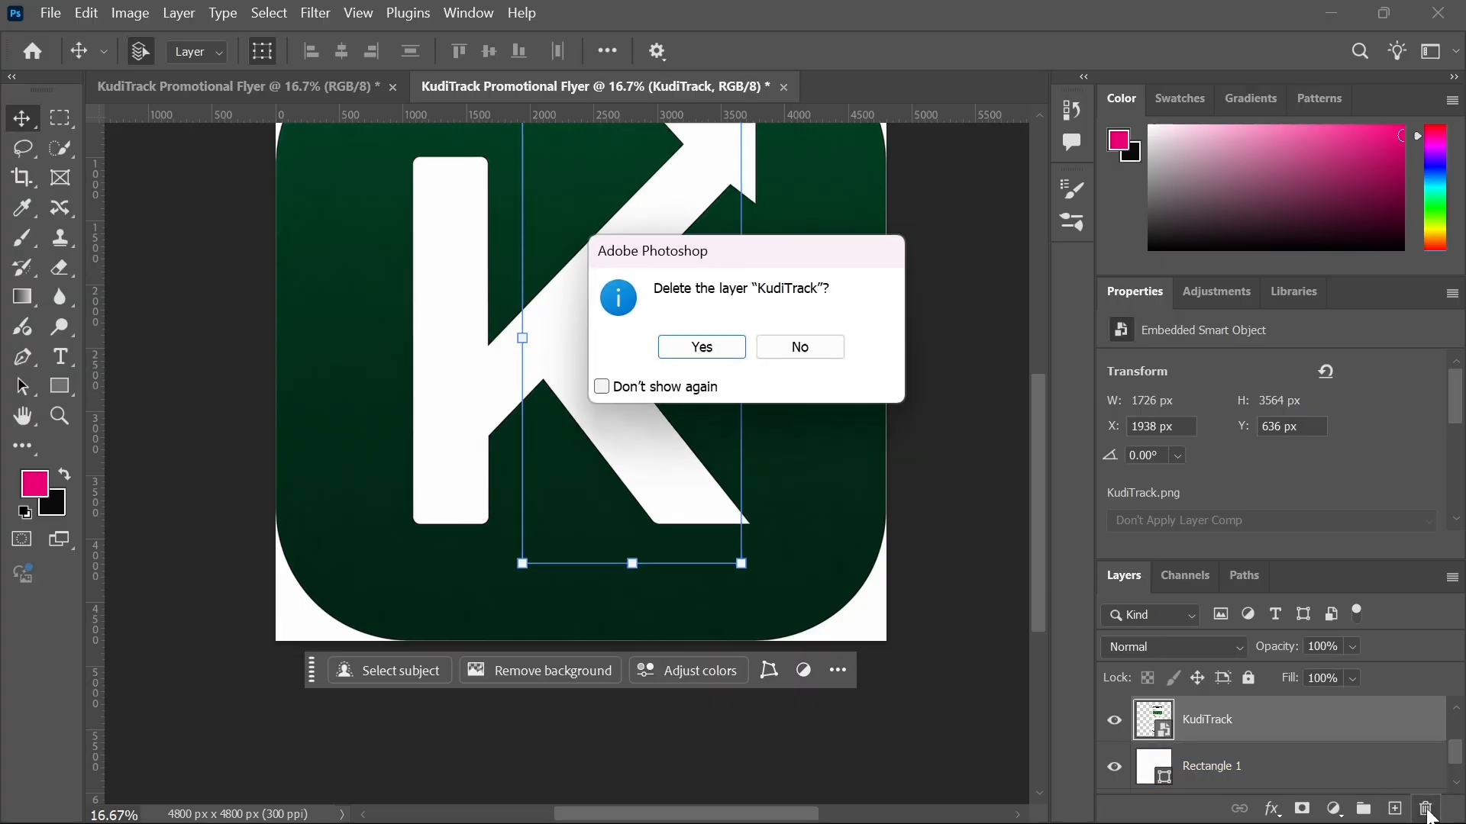
{"action": "left_click", "coordinate": [701, 347]}
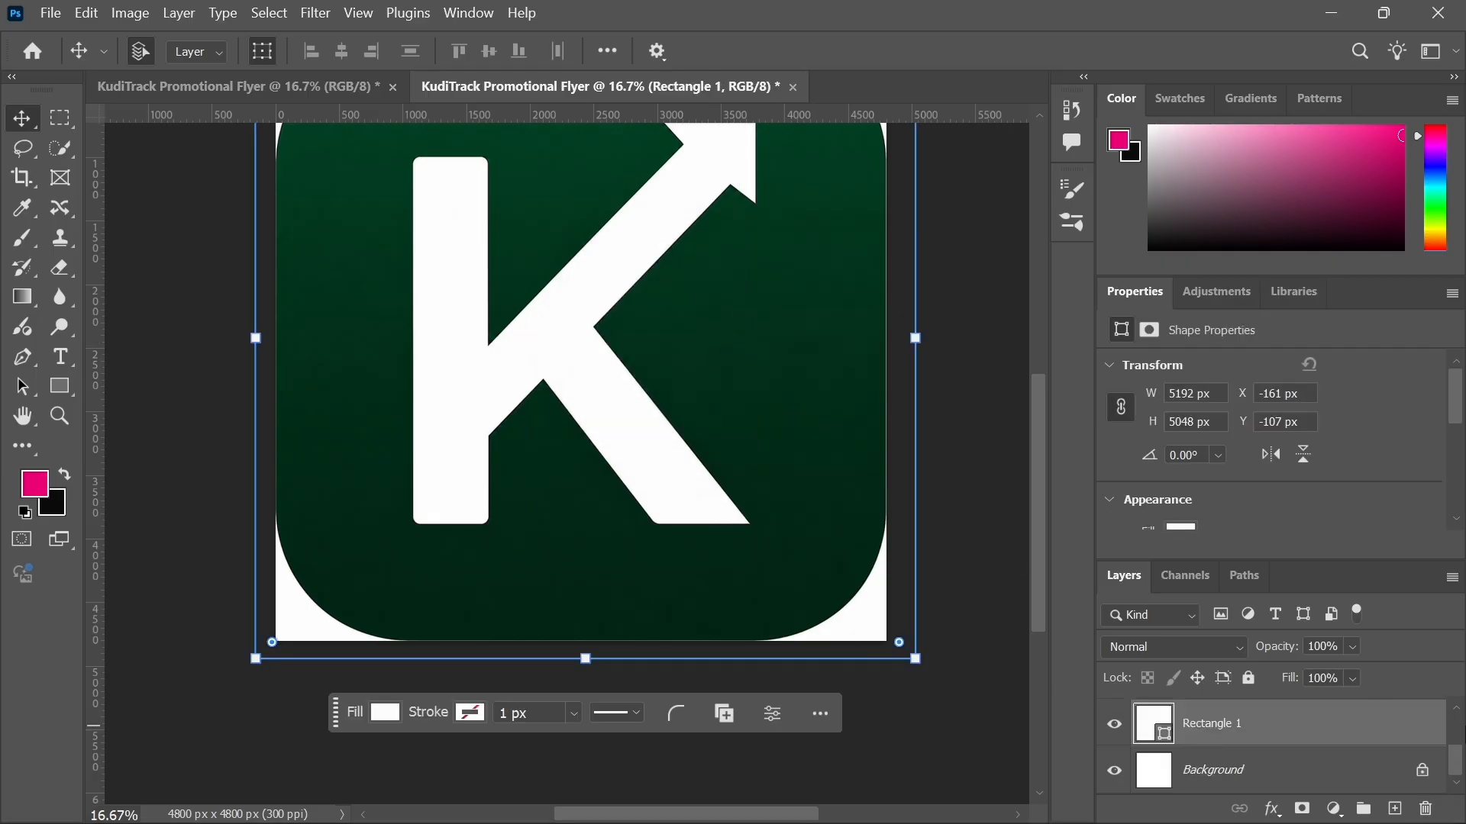
Step: Try to scale the background rectangle down from its corner, then undo the scaling
{"action": "scroll", "coordinate": [1456, 710], "scroll_direction": "up", "scroll_amount": 2}
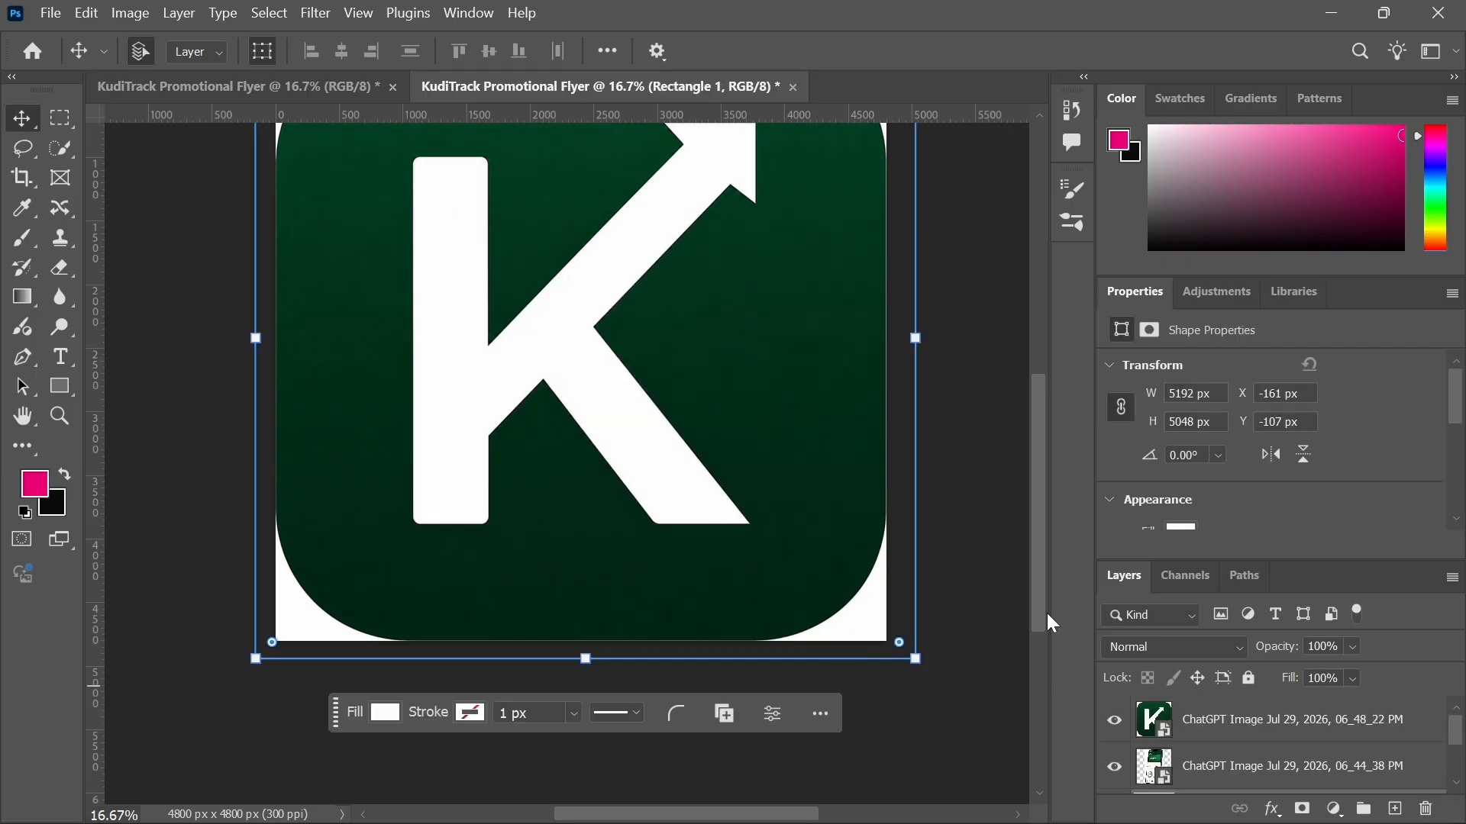
{"action": "scroll", "coordinate": [616, 498], "scroll_direction": "up", "scroll_amount": 4}
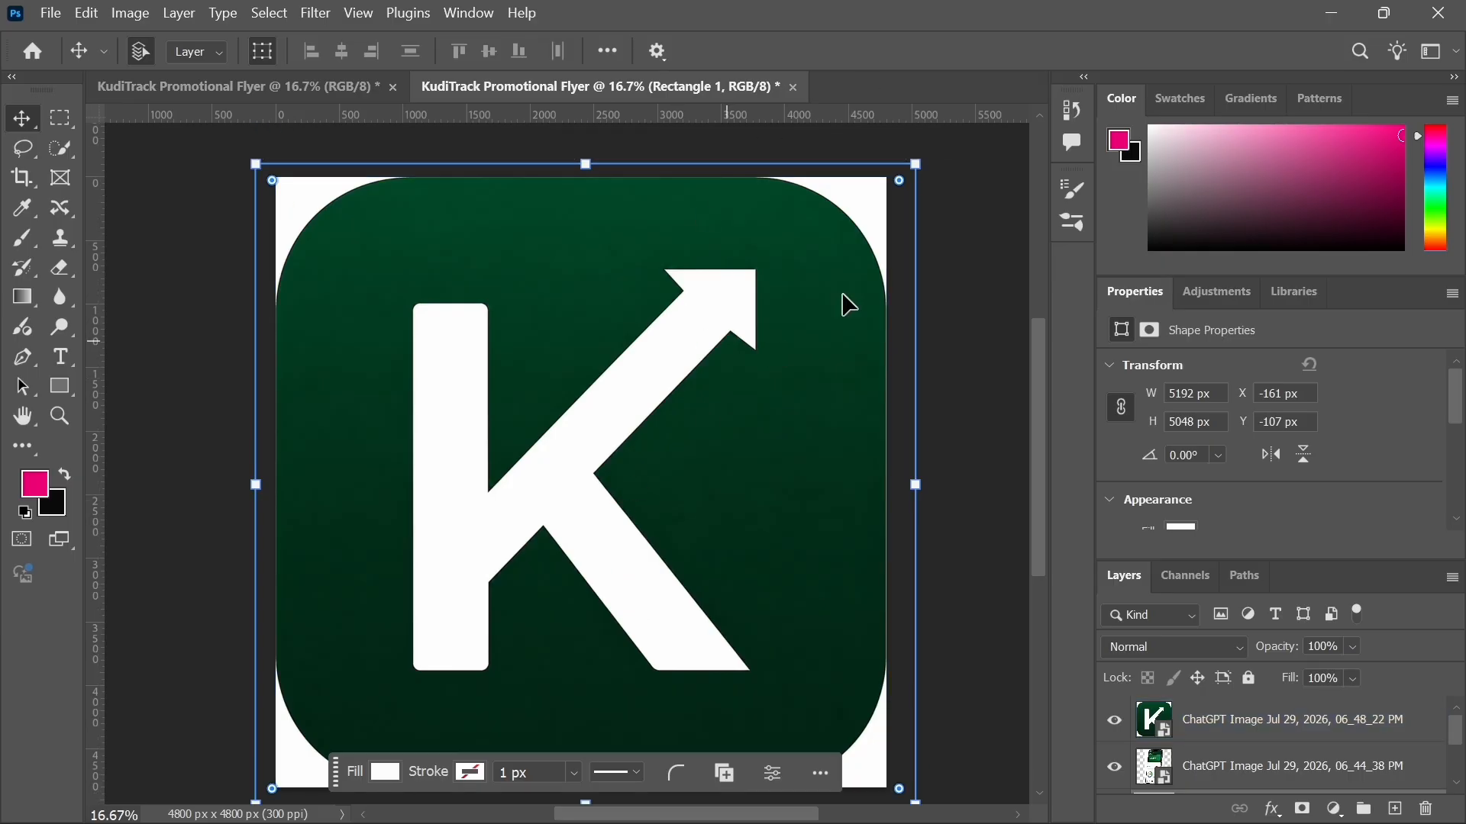
{"action": "left_click", "coordinate": [916, 166]}
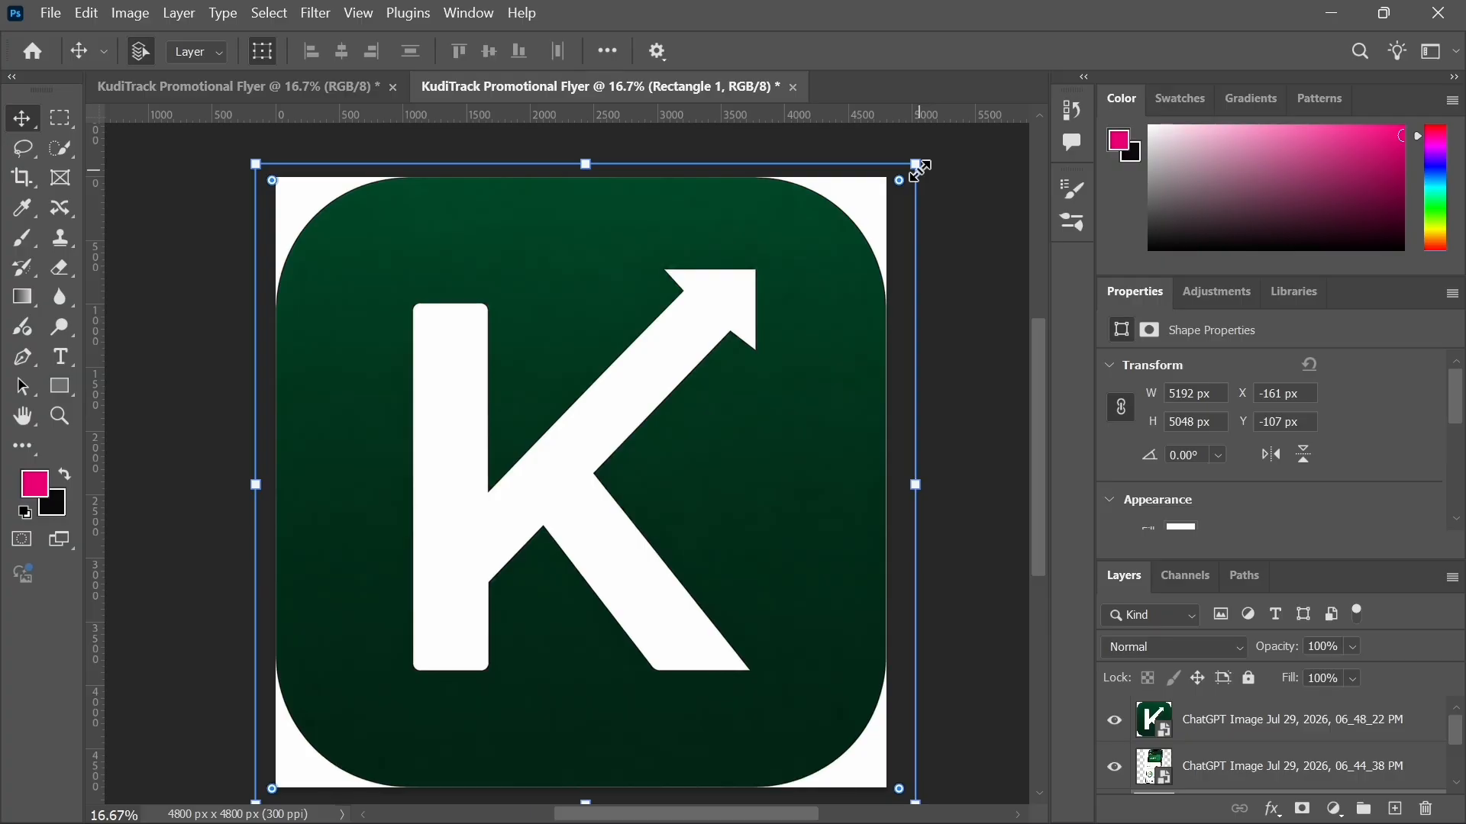
{"action": "left_click_drag", "start_coordinate": [915, 169], "coordinate": [719, 359]}
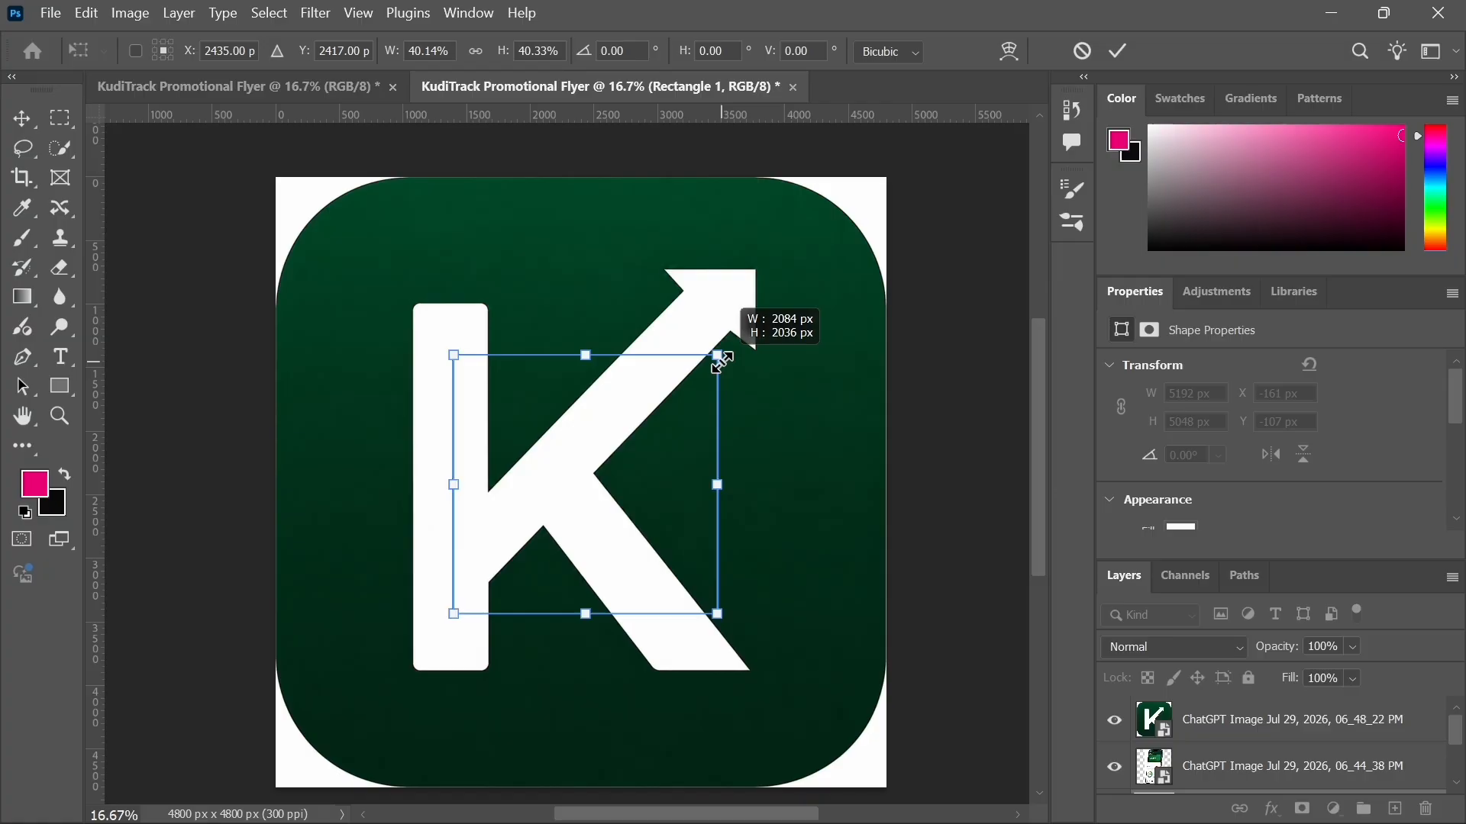
{"action": "left_click_drag", "start_coordinate": [718, 359], "coordinate": [719, 359]}
{"action": "key", "text": "ctrl+z"}
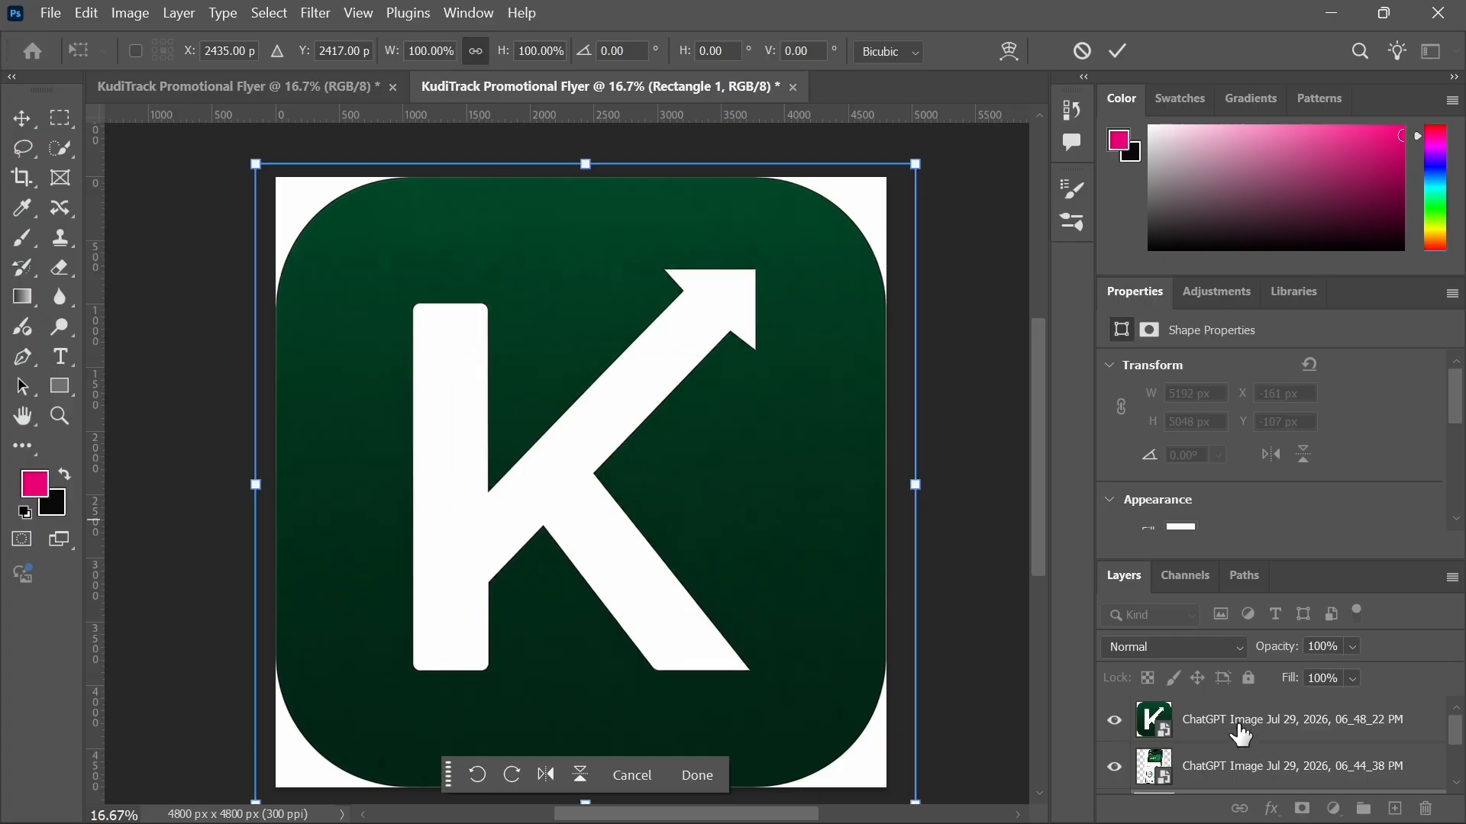
{"action": "left_click", "coordinate": [1241, 729]}
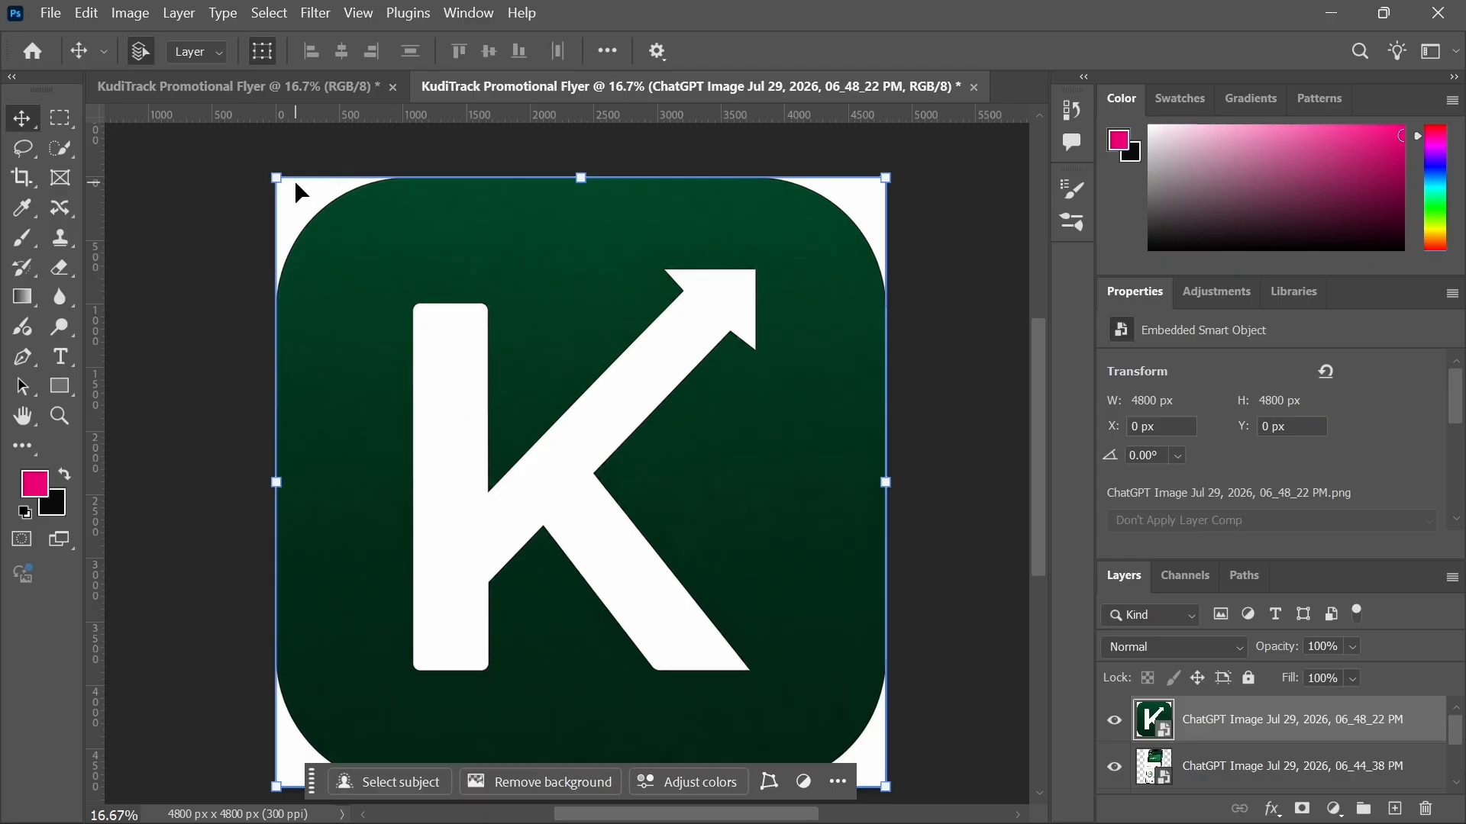
{"action": "left_click", "coordinate": [887, 181]}
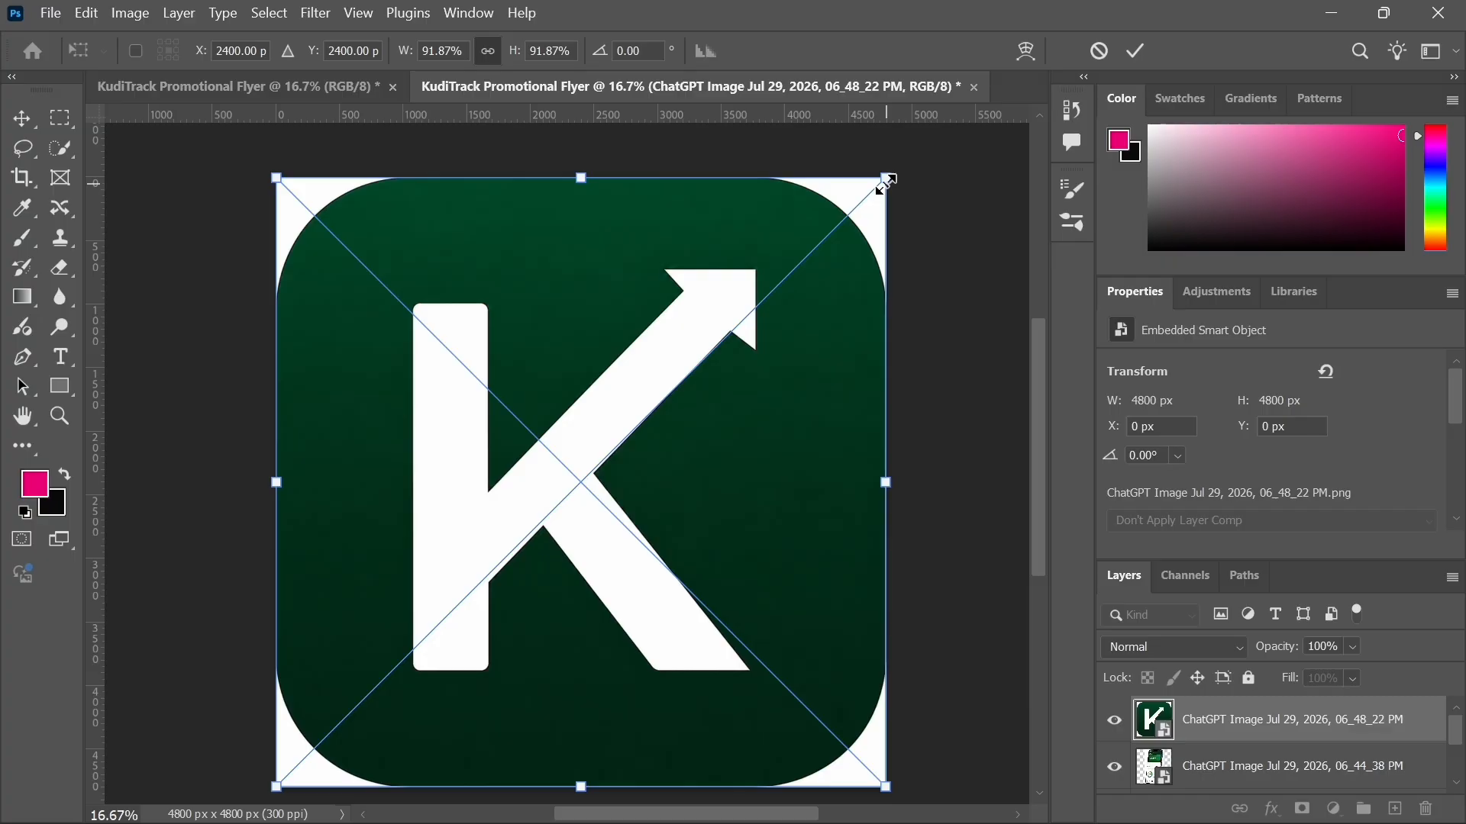
{"action": "left_click_drag", "start_coordinate": [887, 180], "coordinate": [653, 417]}
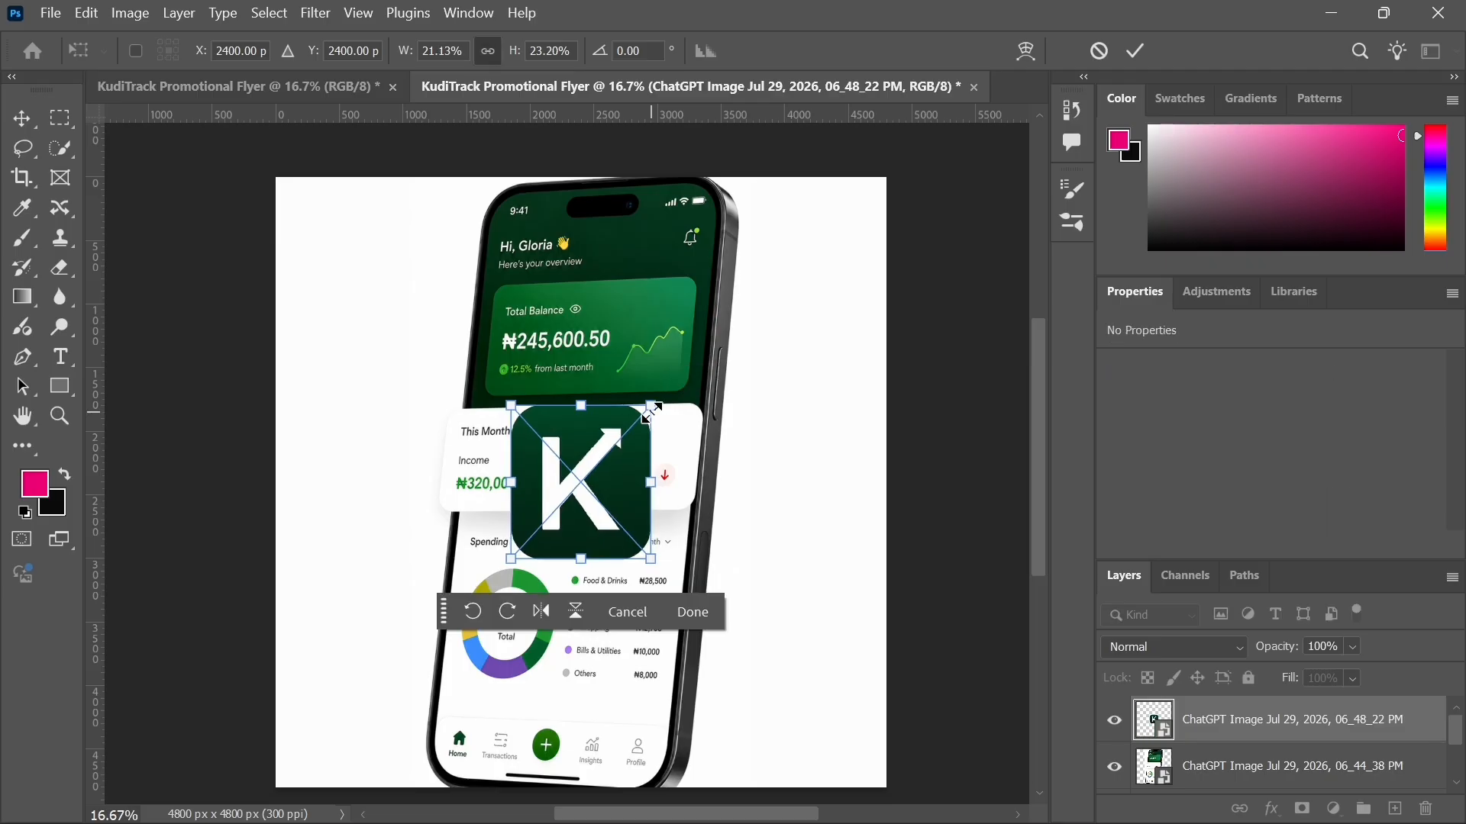
{"action": "key", "text": "ctrl+z"}
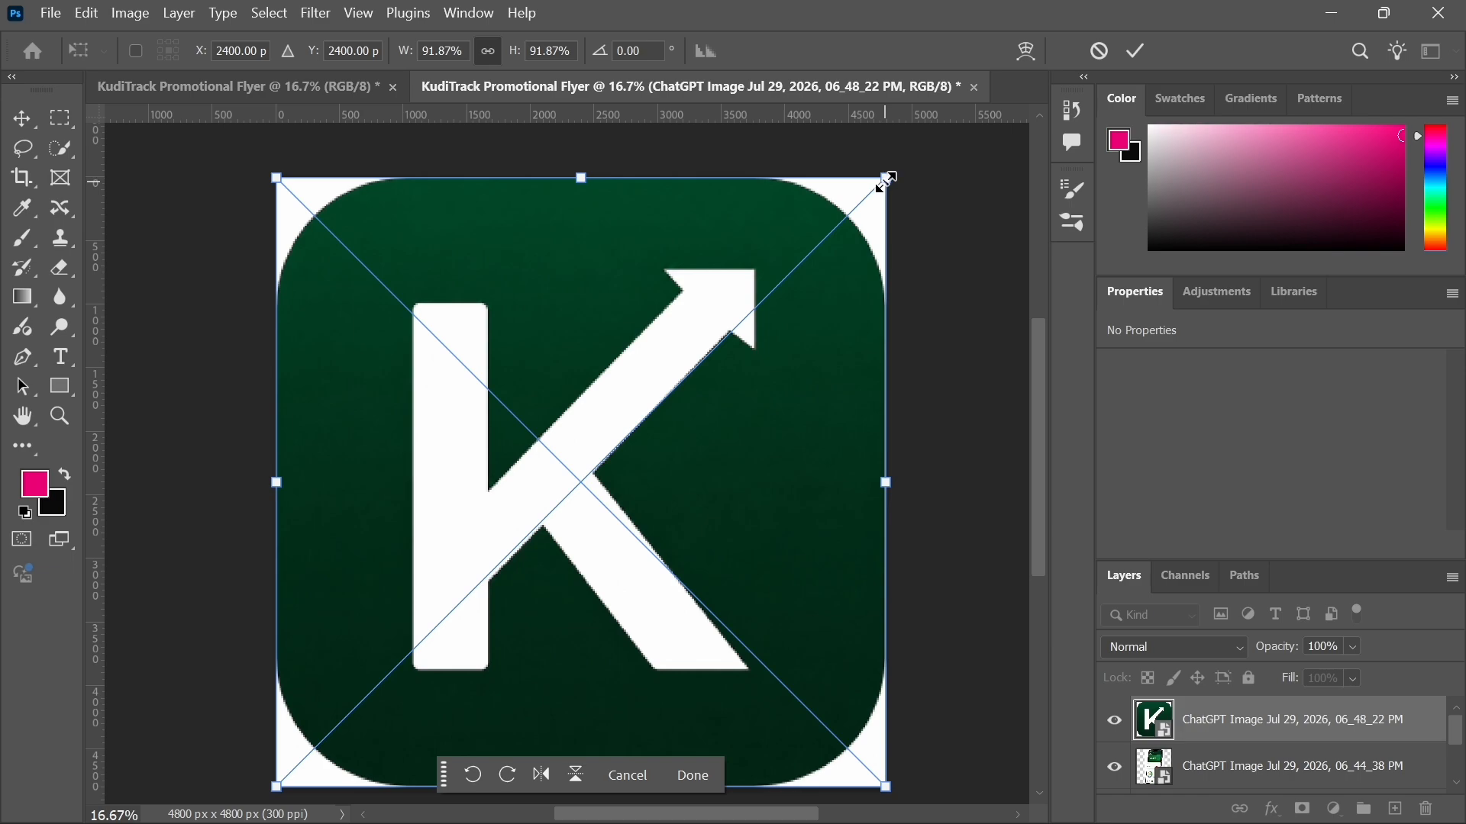
{"action": "left_click_drag", "start_coordinate": [885, 181], "coordinate": [416, 269]}
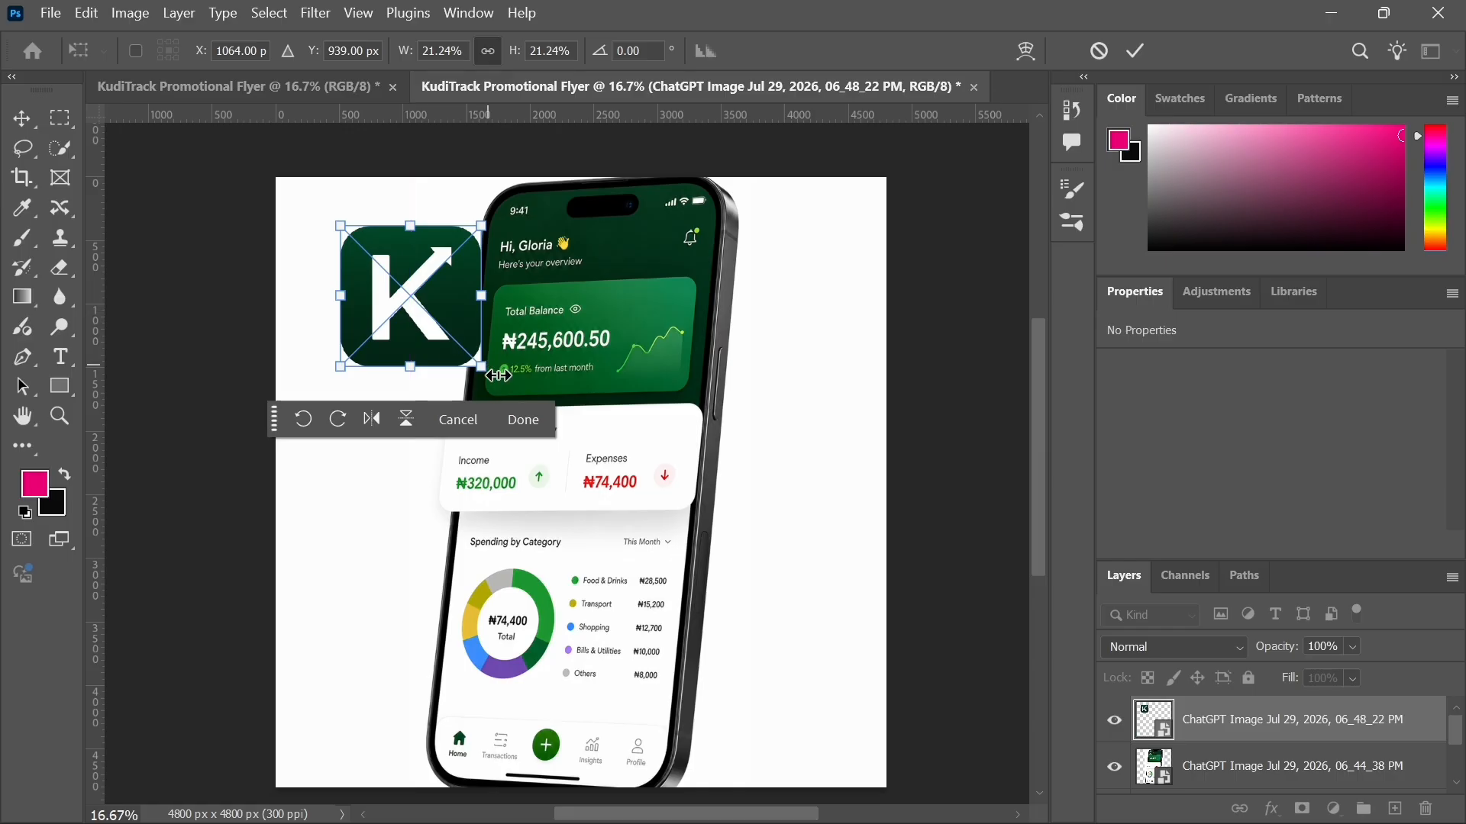
{"action": "left_click_drag", "start_coordinate": [481, 367], "coordinate": [793, 719]}
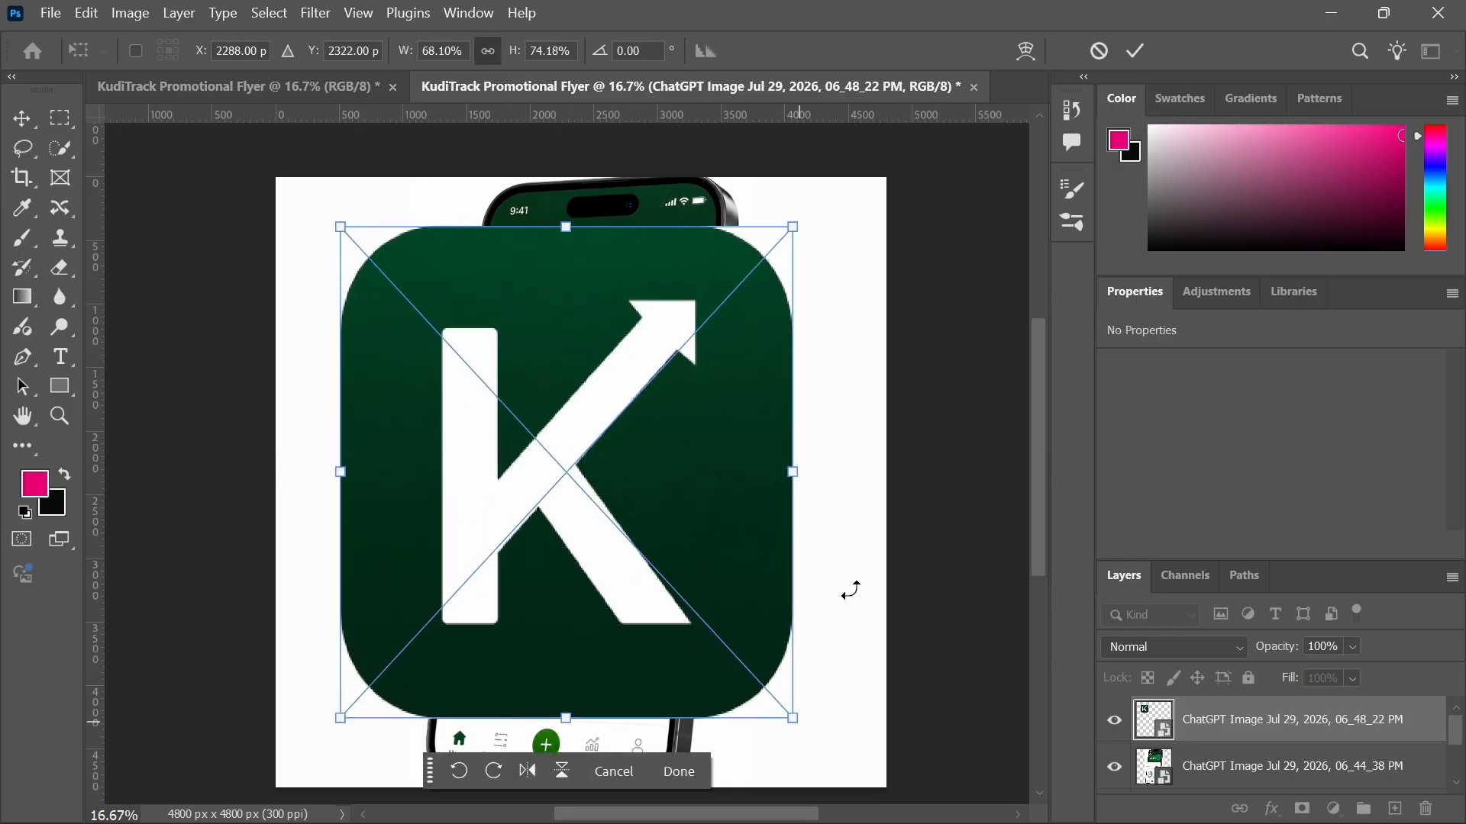
{"action": "left_click", "coordinate": [1098, 51]}
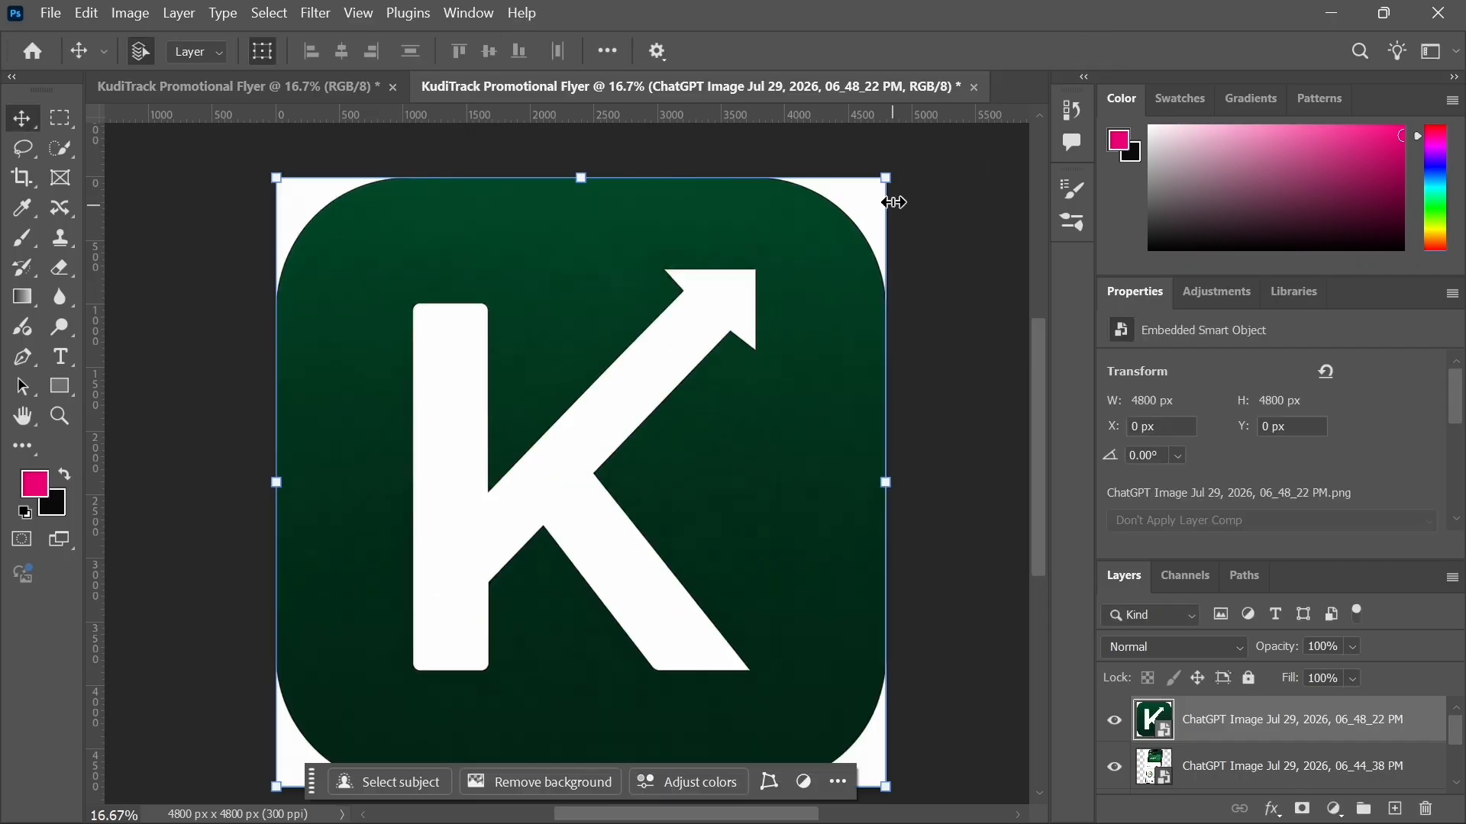
Step: Scale the K logo image down to about 5% and place it in the flyer's top-left corner
{"action": "left_click_drag", "start_coordinate": [888, 179], "coordinate": [328, 241]}
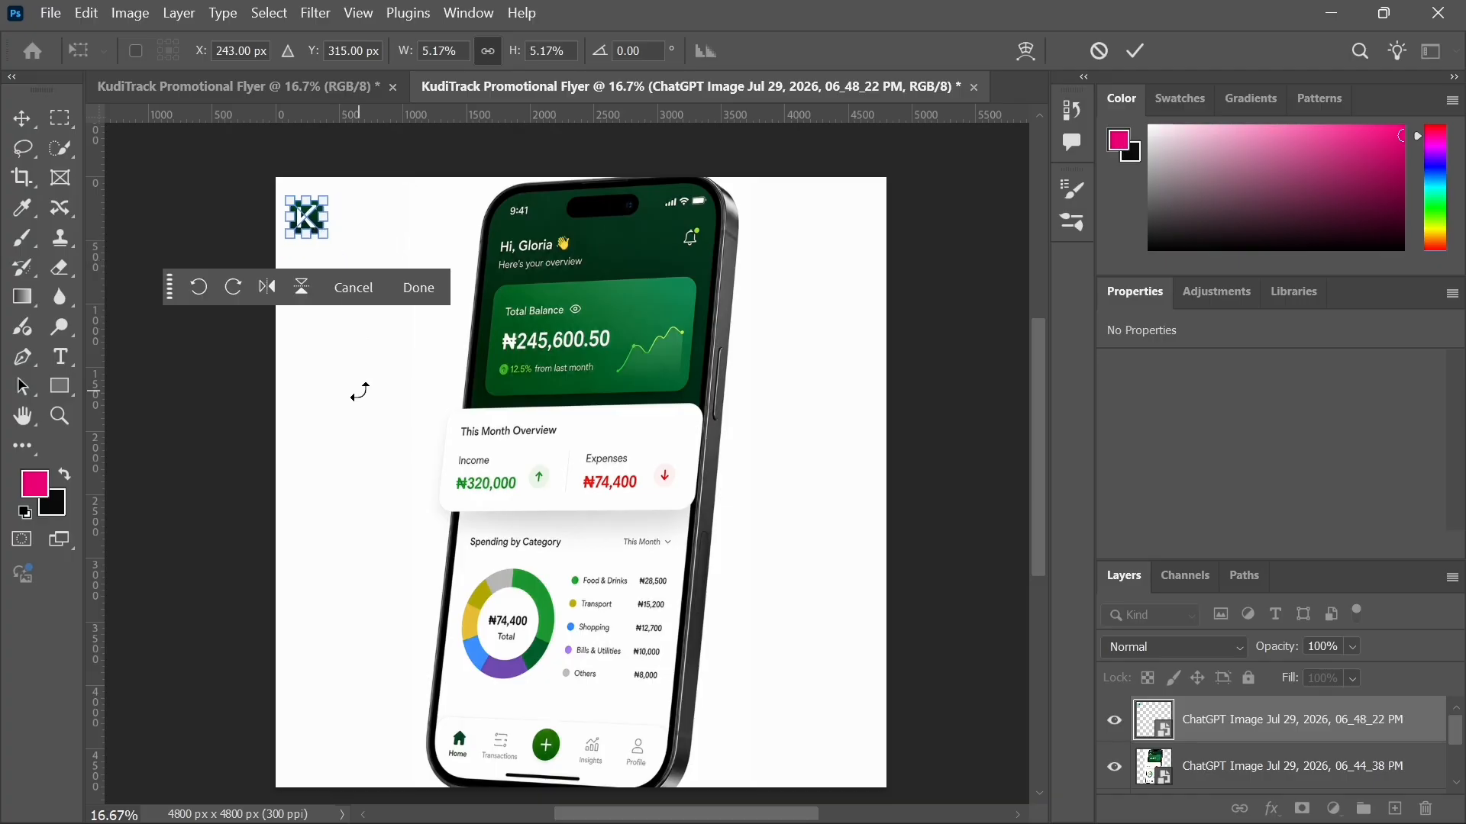
{"action": "left_click", "coordinate": [1131, 58]}
Step: Move the phone screenshot image to the right side of the flyer
{"action": "left_click", "coordinate": [646, 414]}
{"action": "left_click_drag", "start_coordinate": [645, 414], "coordinate": [788, 422]}
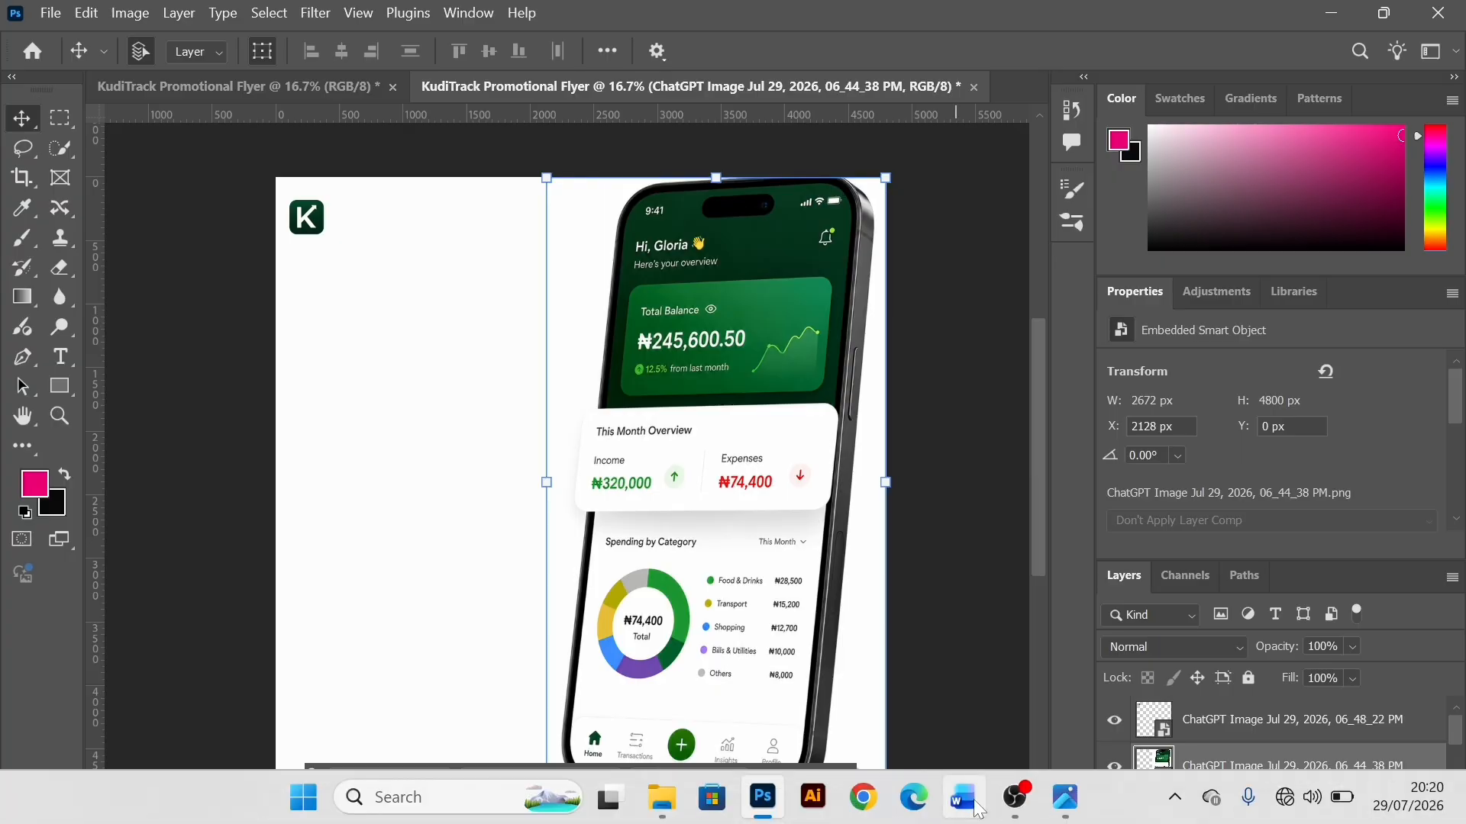
{"action": "left_click", "coordinate": [1015, 797]}
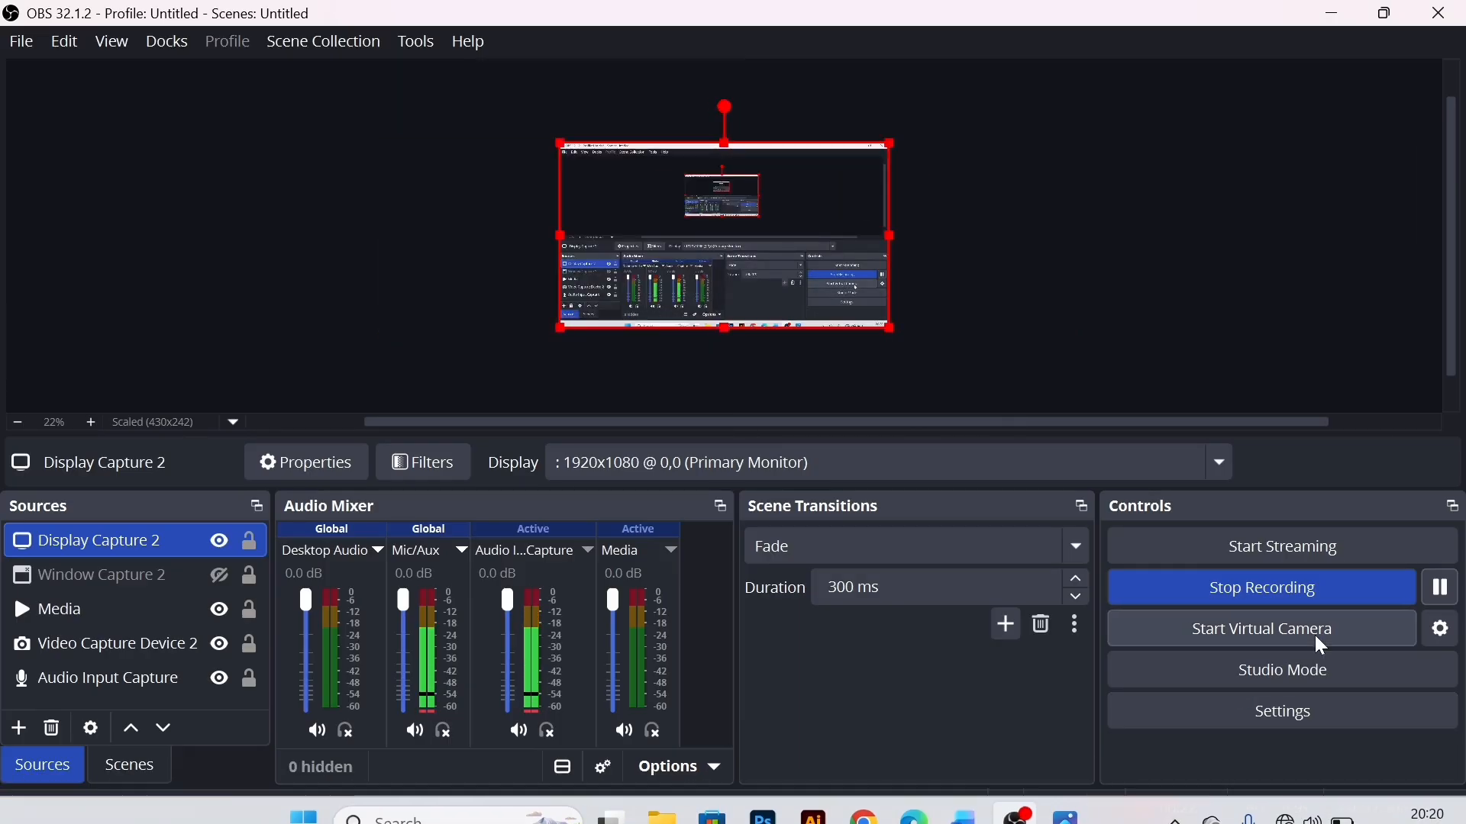
{"action": "left_click", "coordinate": [1337, 10]}
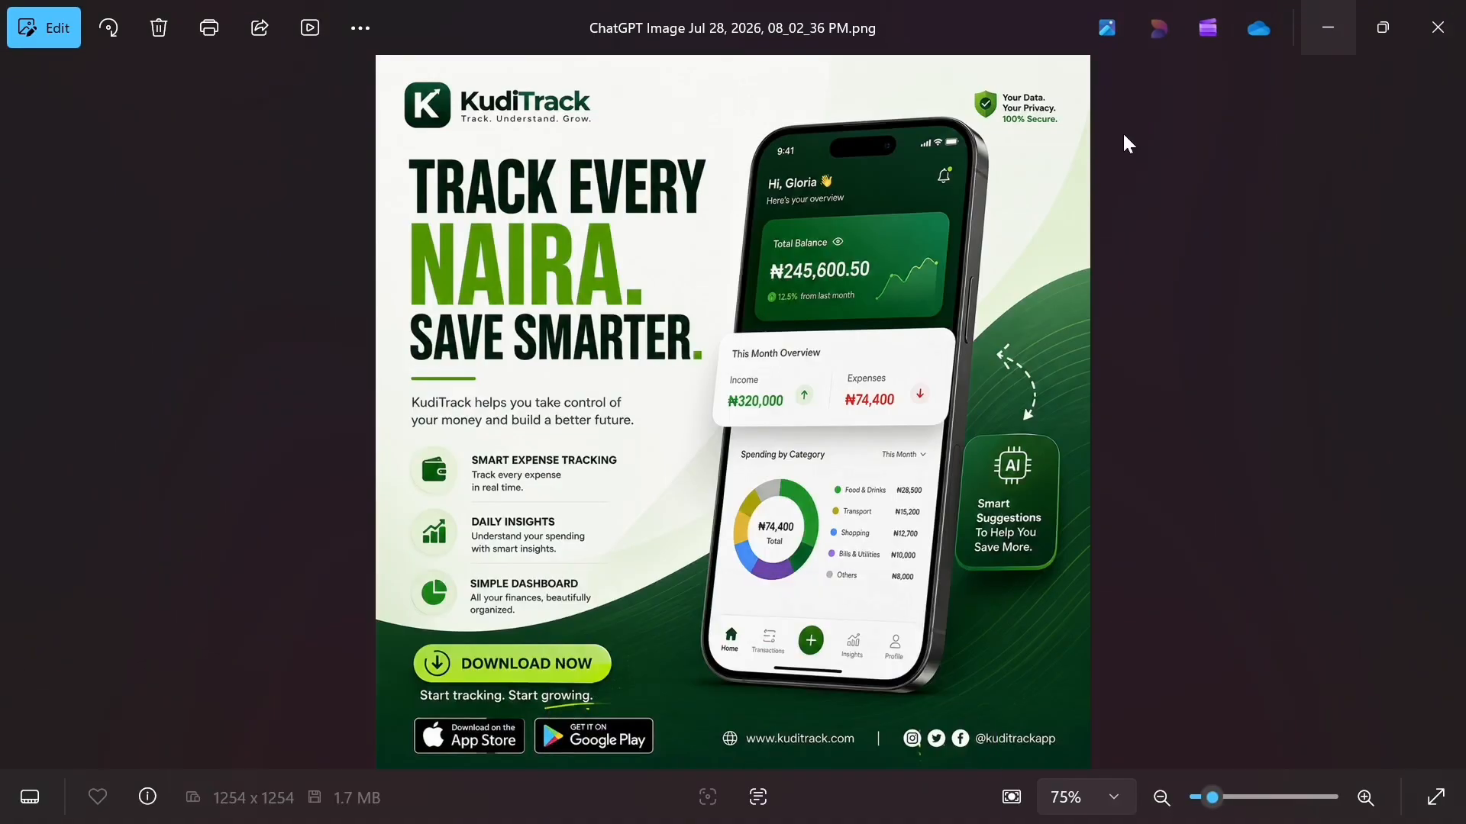
{"action": "left_click", "coordinate": [1448, 23]}
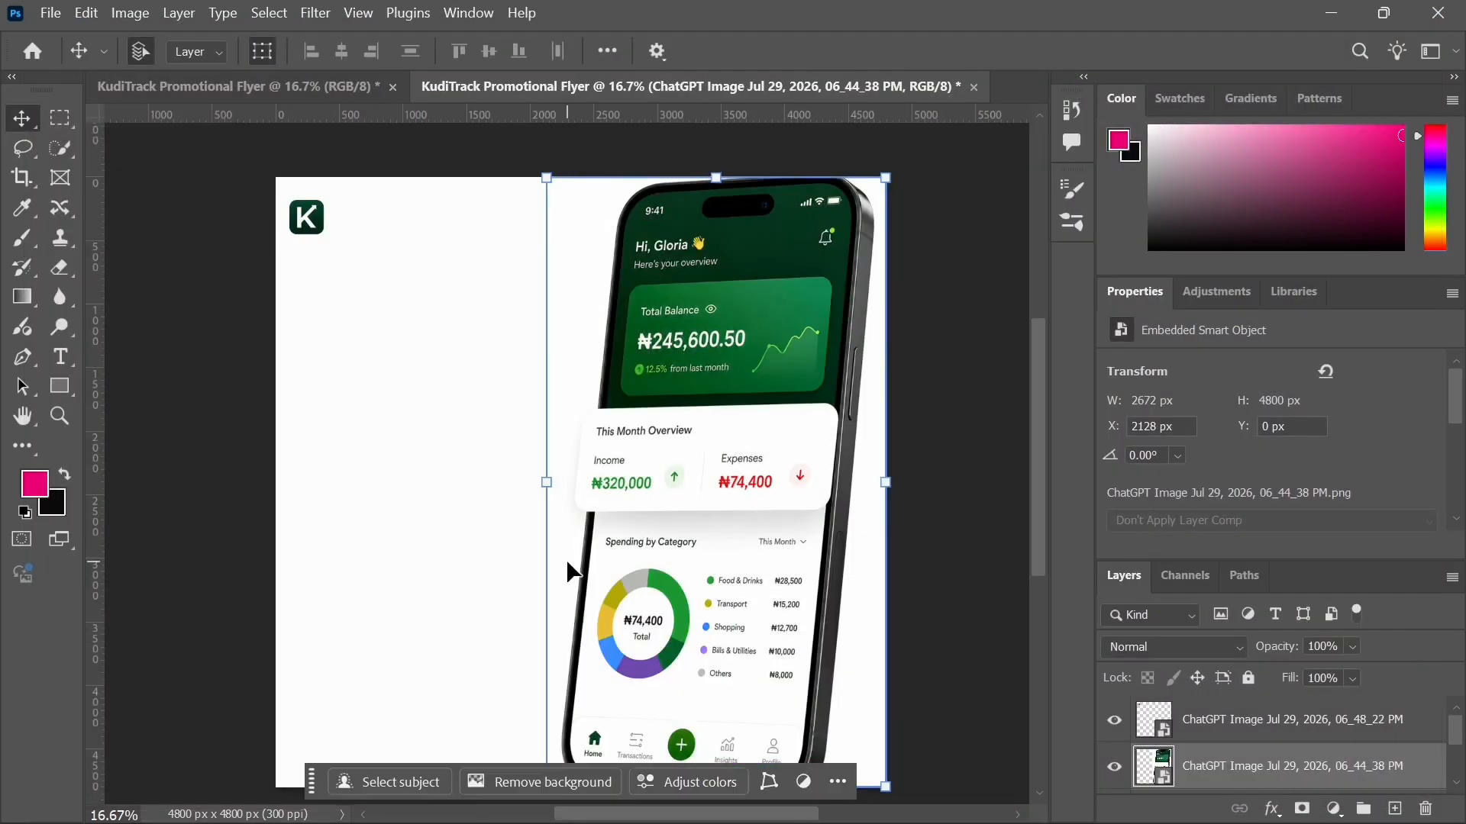
Step: Inspect the layer stack by selecting the rectangle, phone screenshot and K logo layers in turn
{"action": "left_click", "coordinate": [431, 503]}
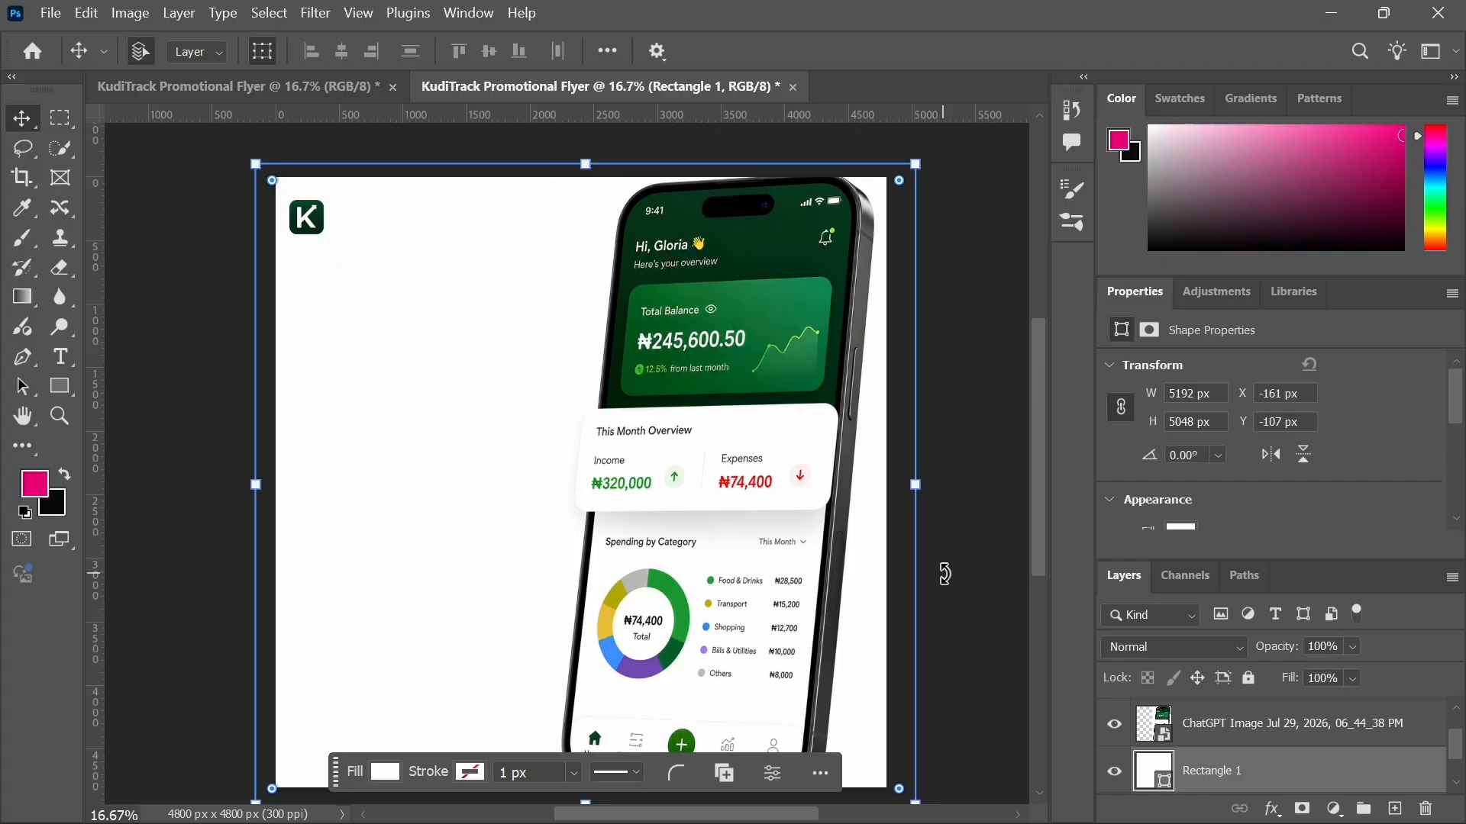
{"action": "left_click", "coordinate": [975, 582]}
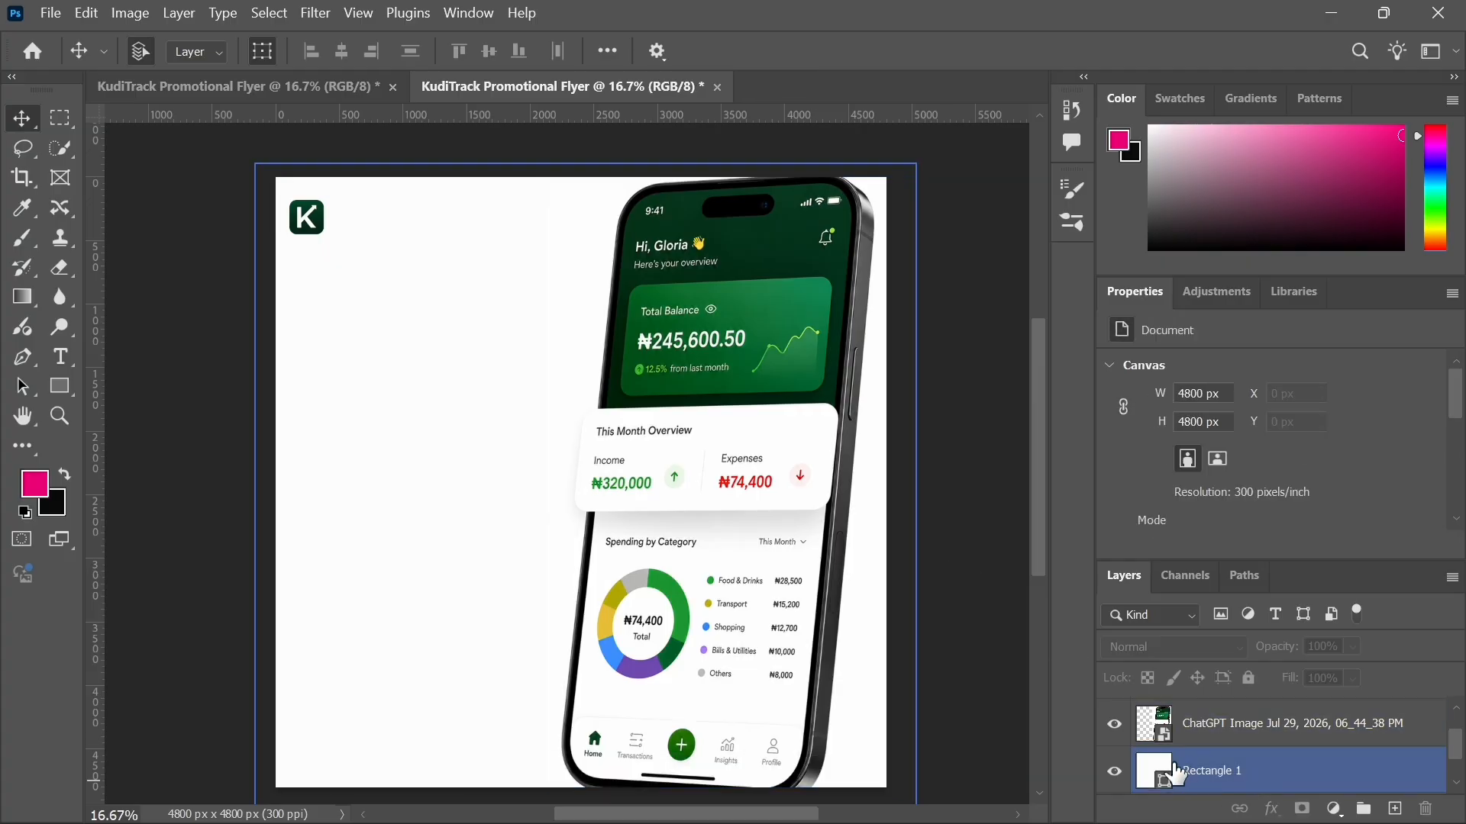
{"action": "left_click", "coordinate": [1212, 735]}
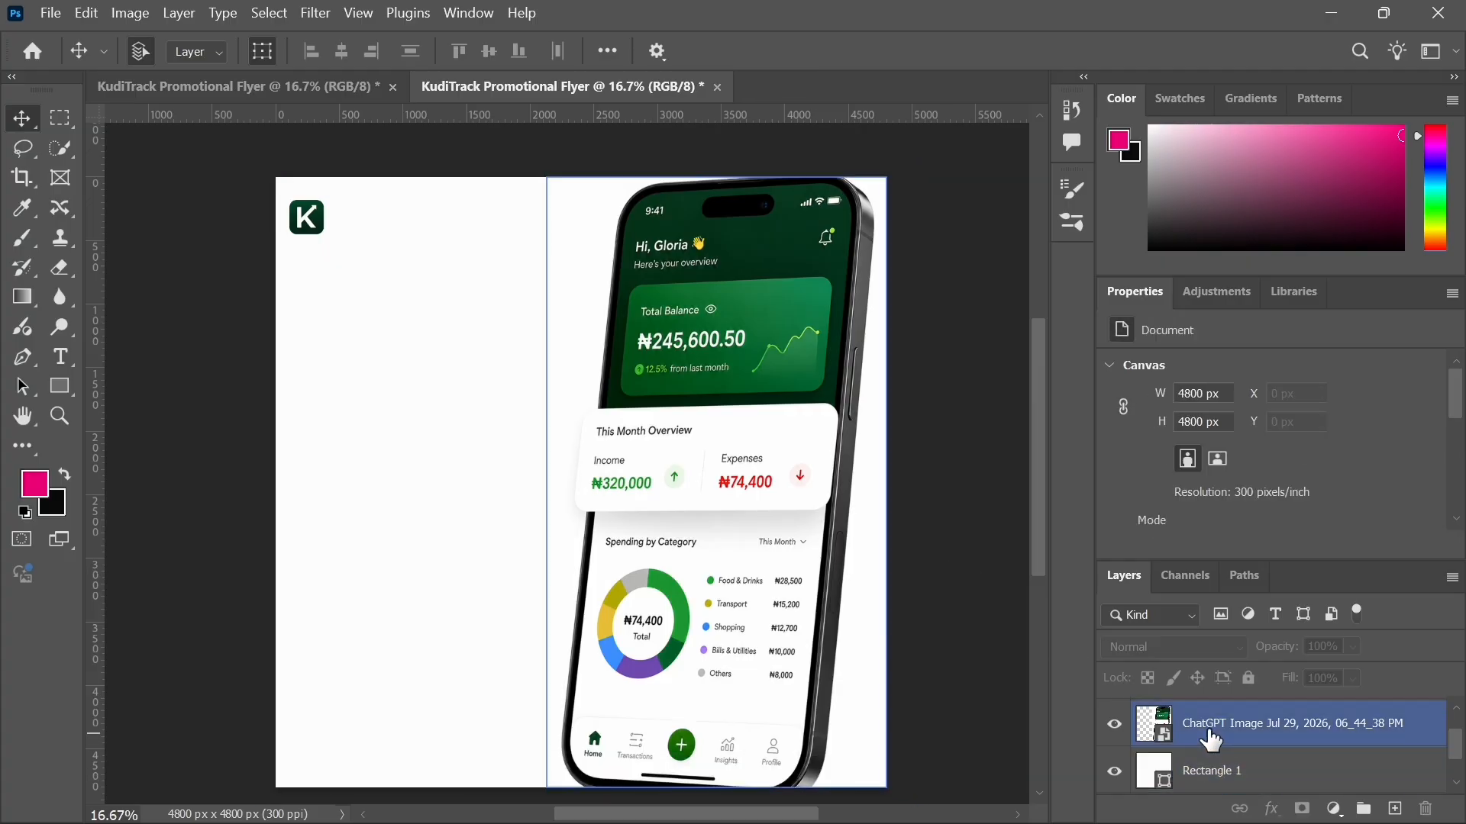
{"action": "scroll", "coordinate": [1208, 735], "scroll_direction": "up", "scroll_amount": 1}
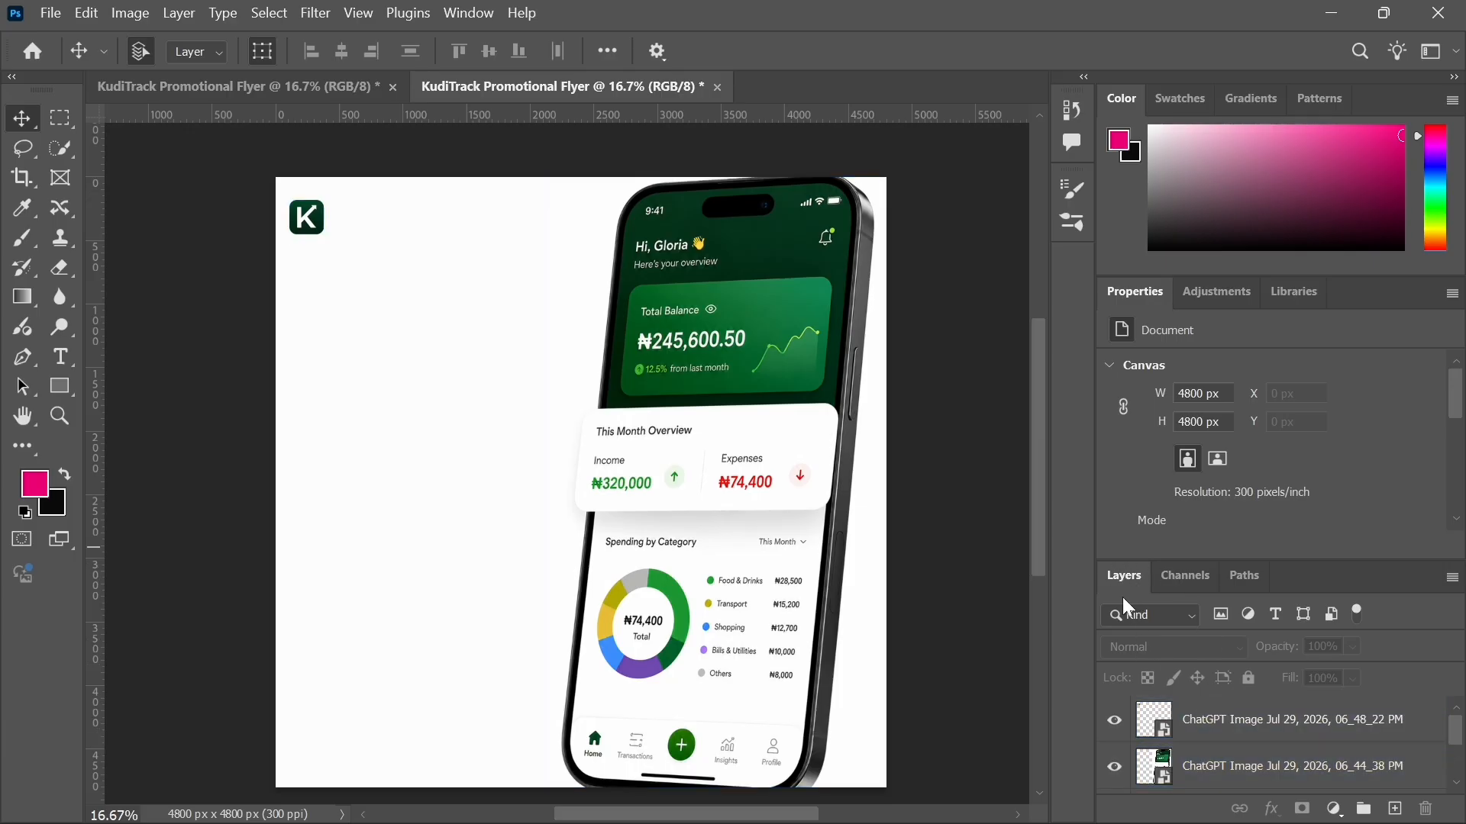
{"action": "left_click", "coordinate": [1204, 773]}
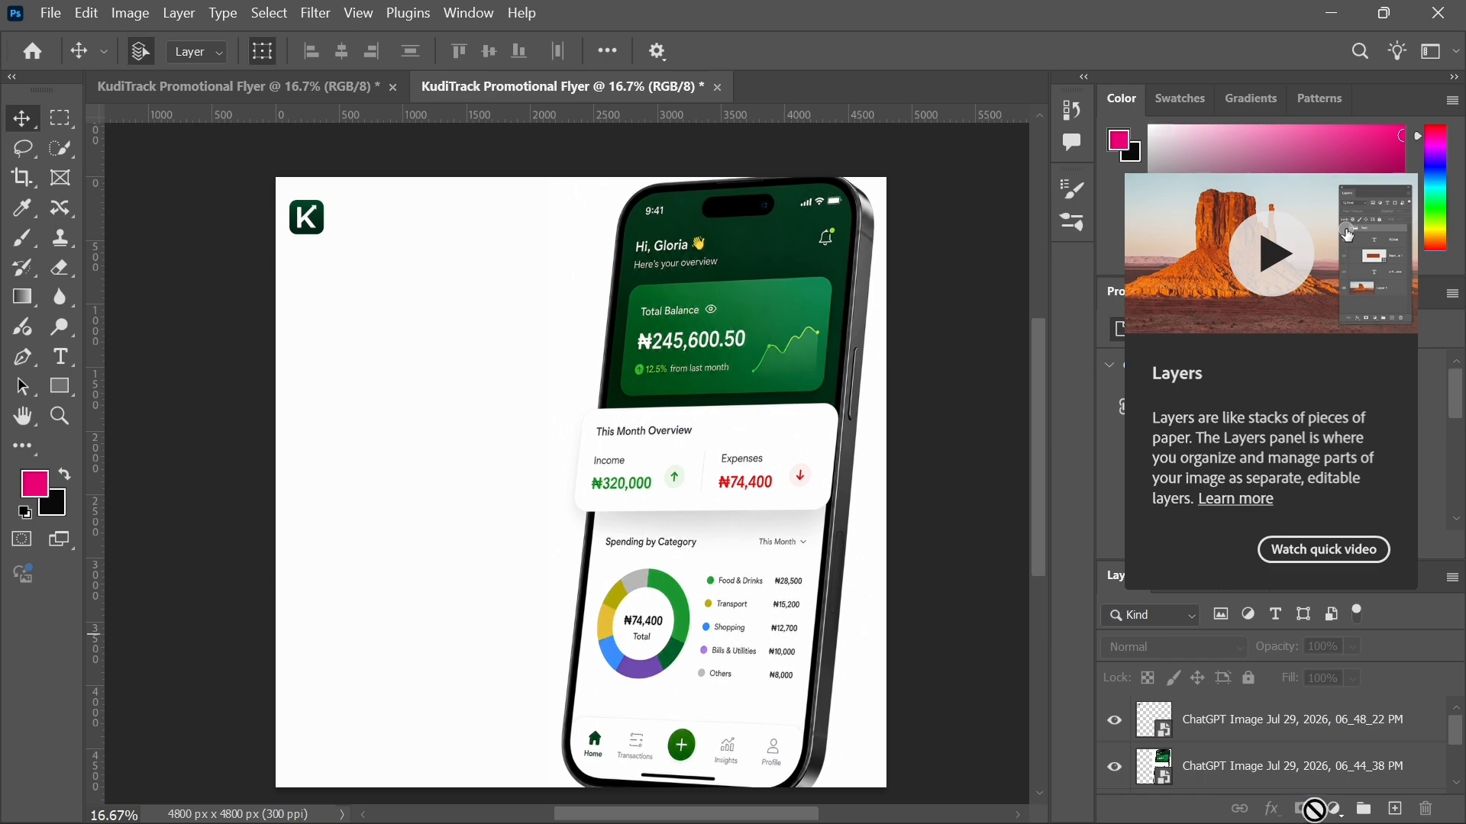
{"action": "left_click", "coordinate": [1239, 728]}
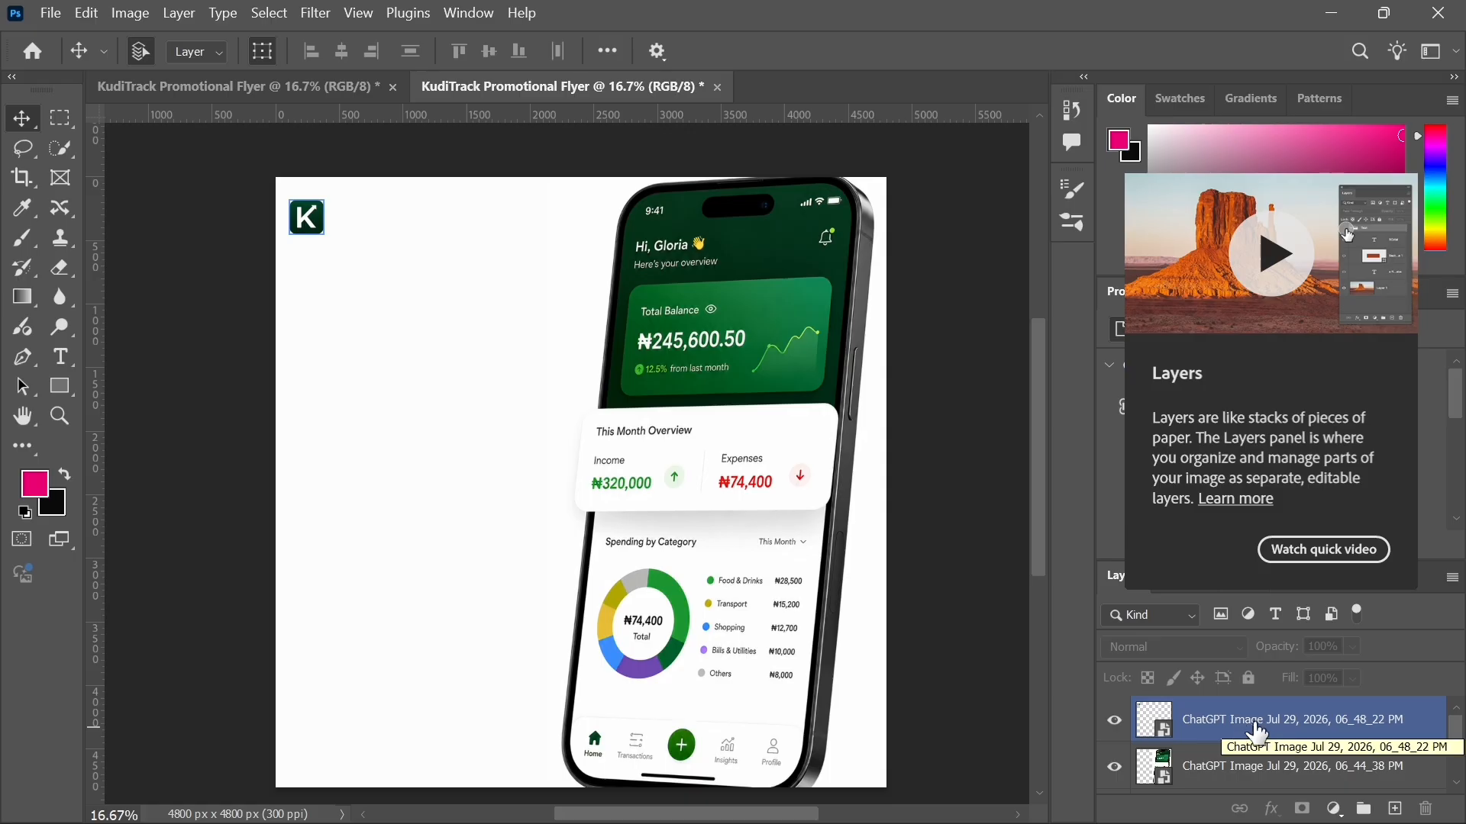
{"action": "left_click", "coordinate": [1260, 773]}
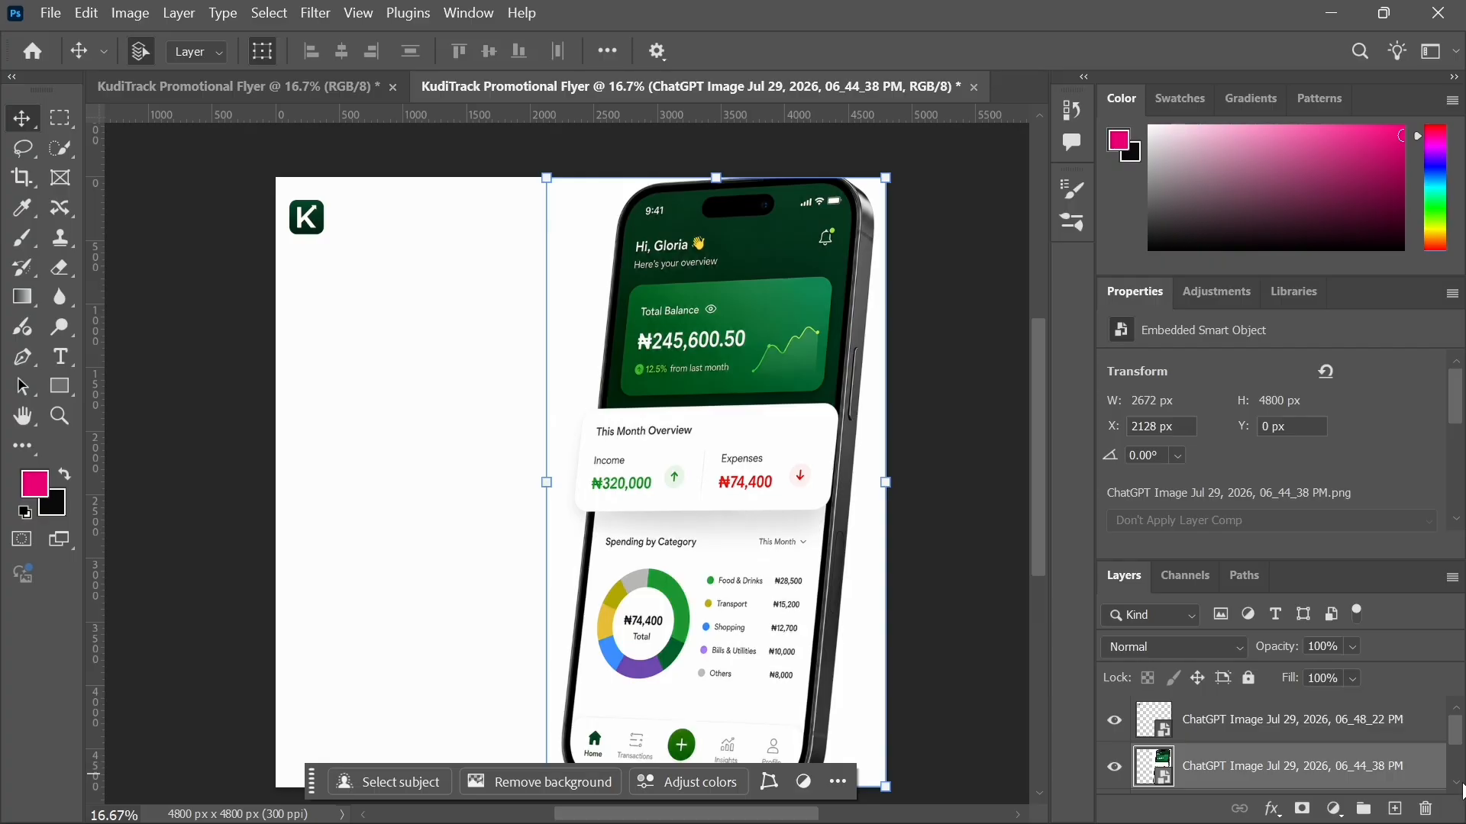
{"action": "scroll", "coordinate": [1461, 791], "scroll_direction": "down", "scroll_amount": 2}
{"action": "left_click", "coordinate": [1211, 725]}
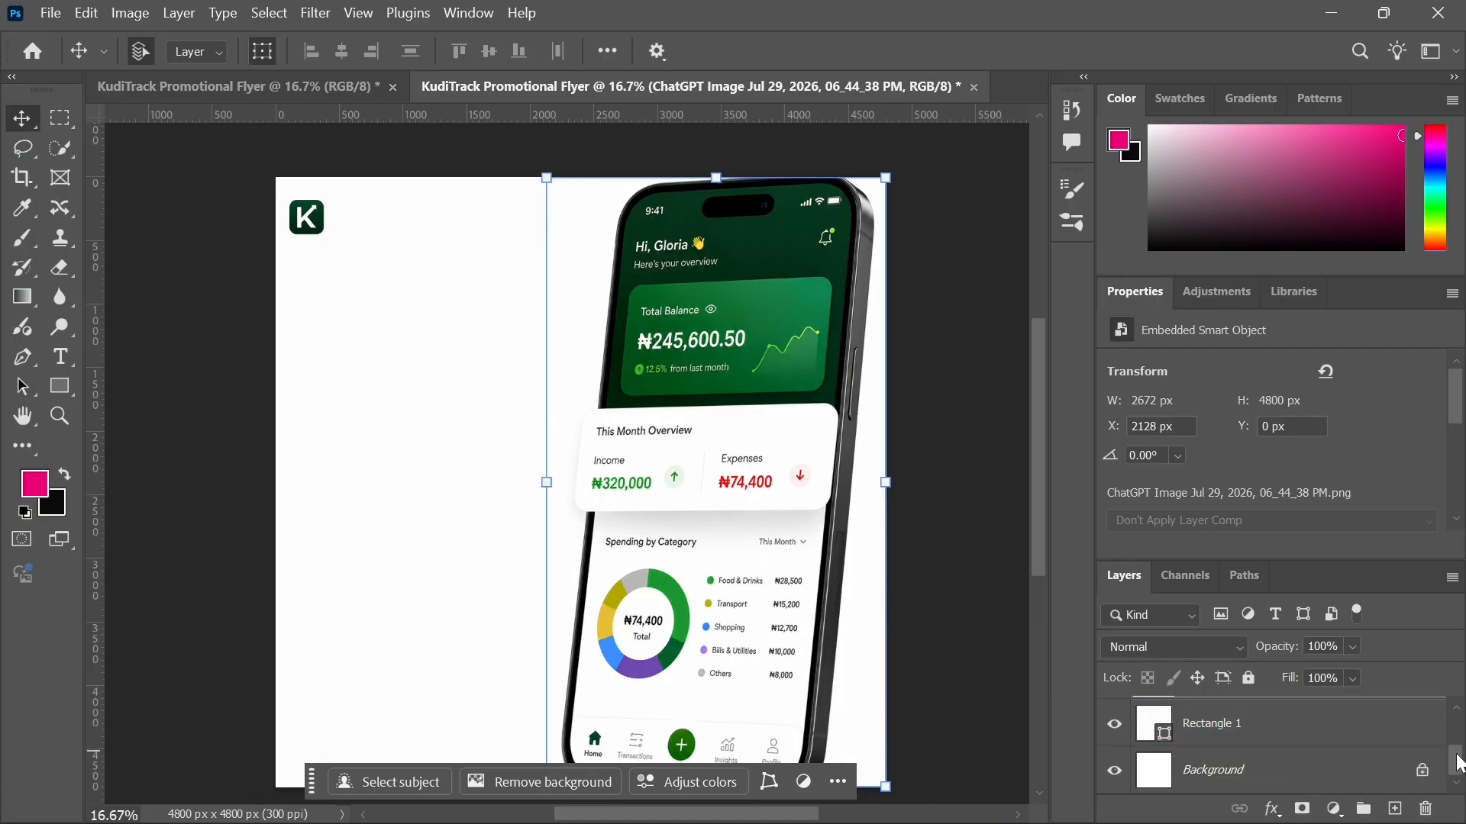
{"action": "scroll", "coordinate": [1460, 764], "scroll_direction": "up", "scroll_amount": 2}
{"action": "scroll", "coordinate": [1460, 763], "scroll_direction": "down", "scroll_amount": 2}
{"action": "scroll", "coordinate": [1462, 746], "scroll_direction": "up", "scroll_amount": 2}
{"action": "scroll", "coordinate": [1463, 747], "scroll_direction": "down", "scroll_amount": 2}
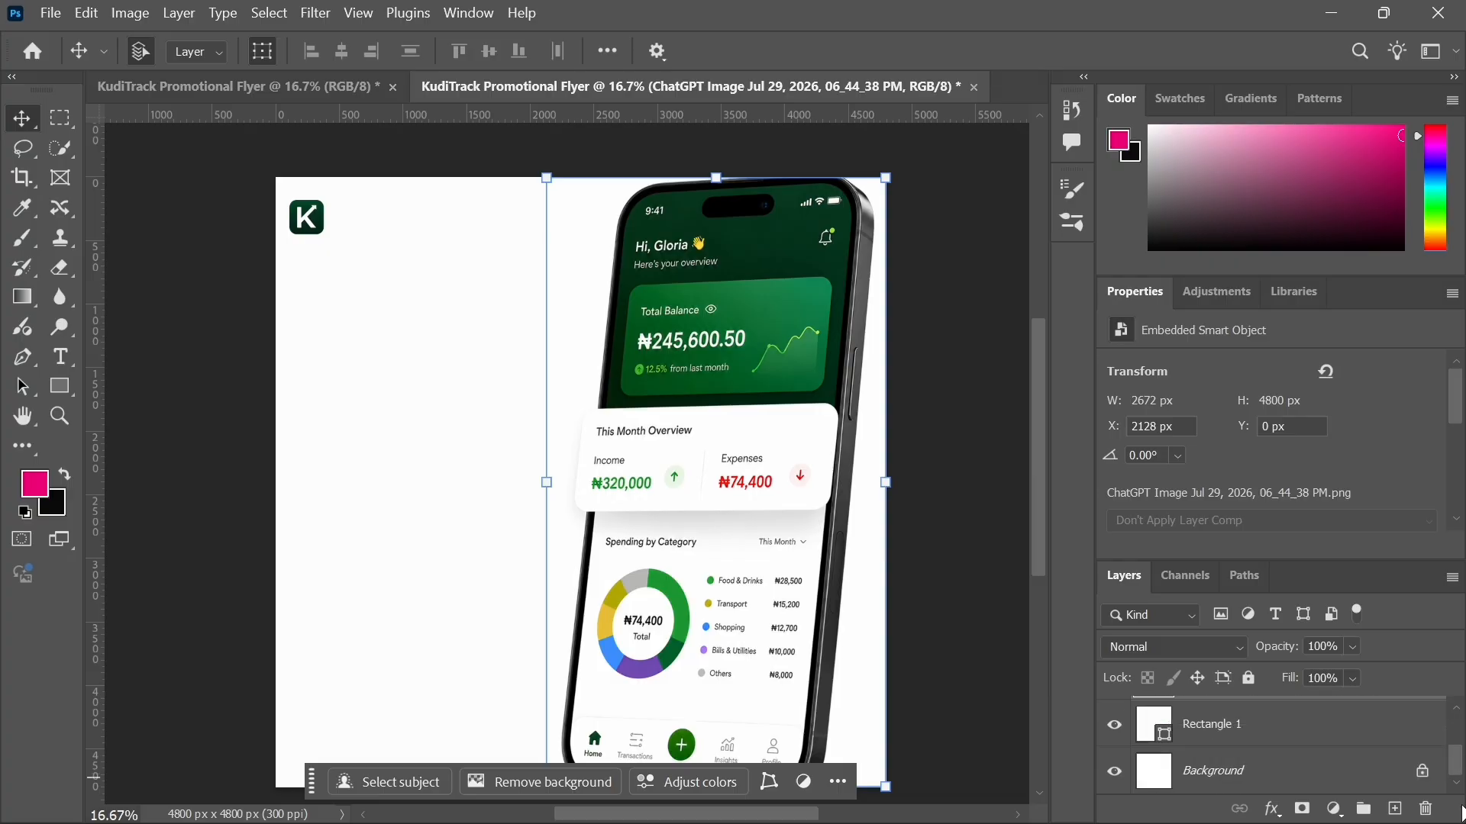
{"action": "left_click", "coordinate": [1211, 739]}
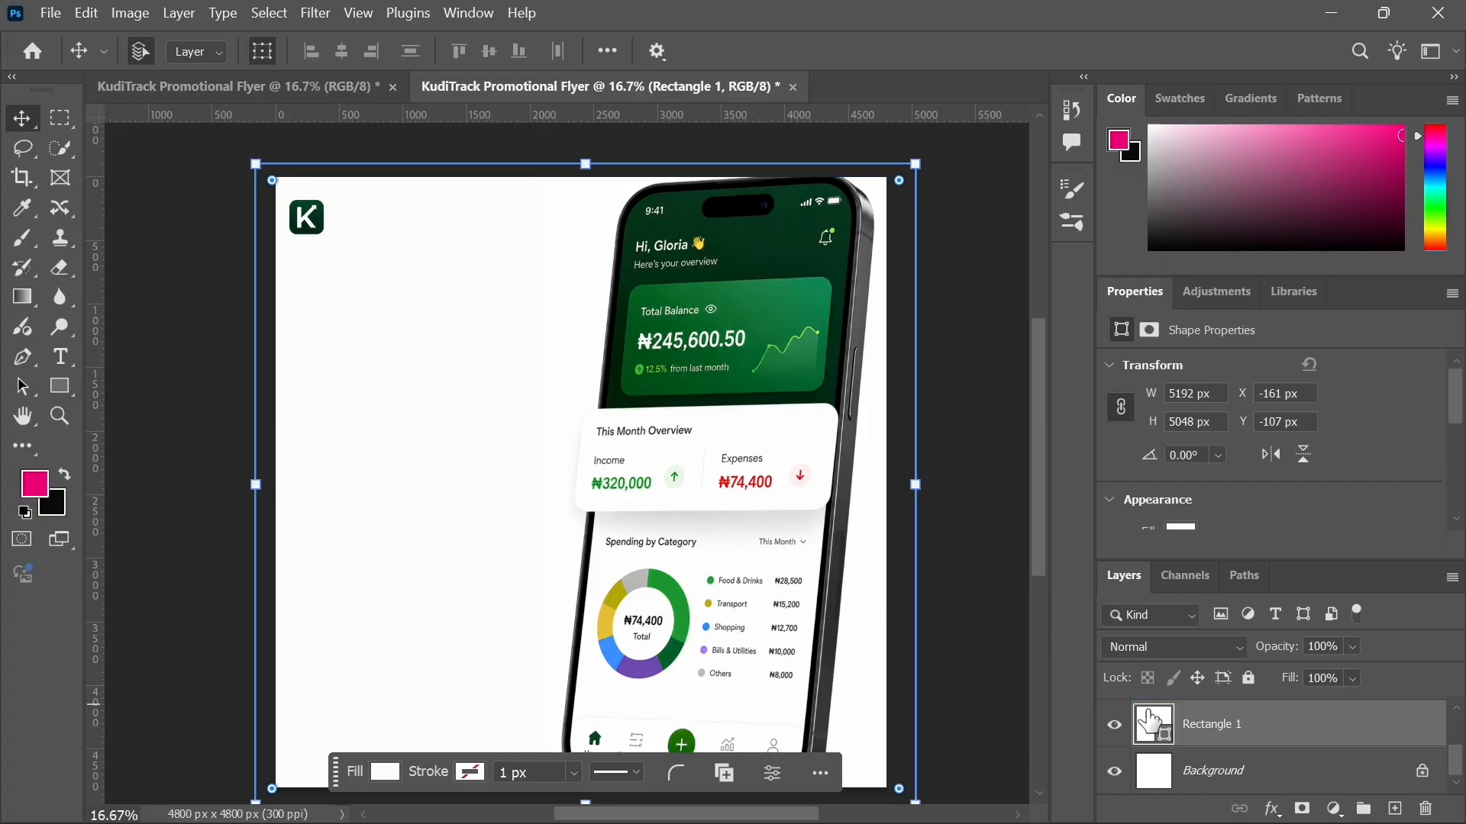
{"action": "double_click", "coordinate": [1150, 721]}
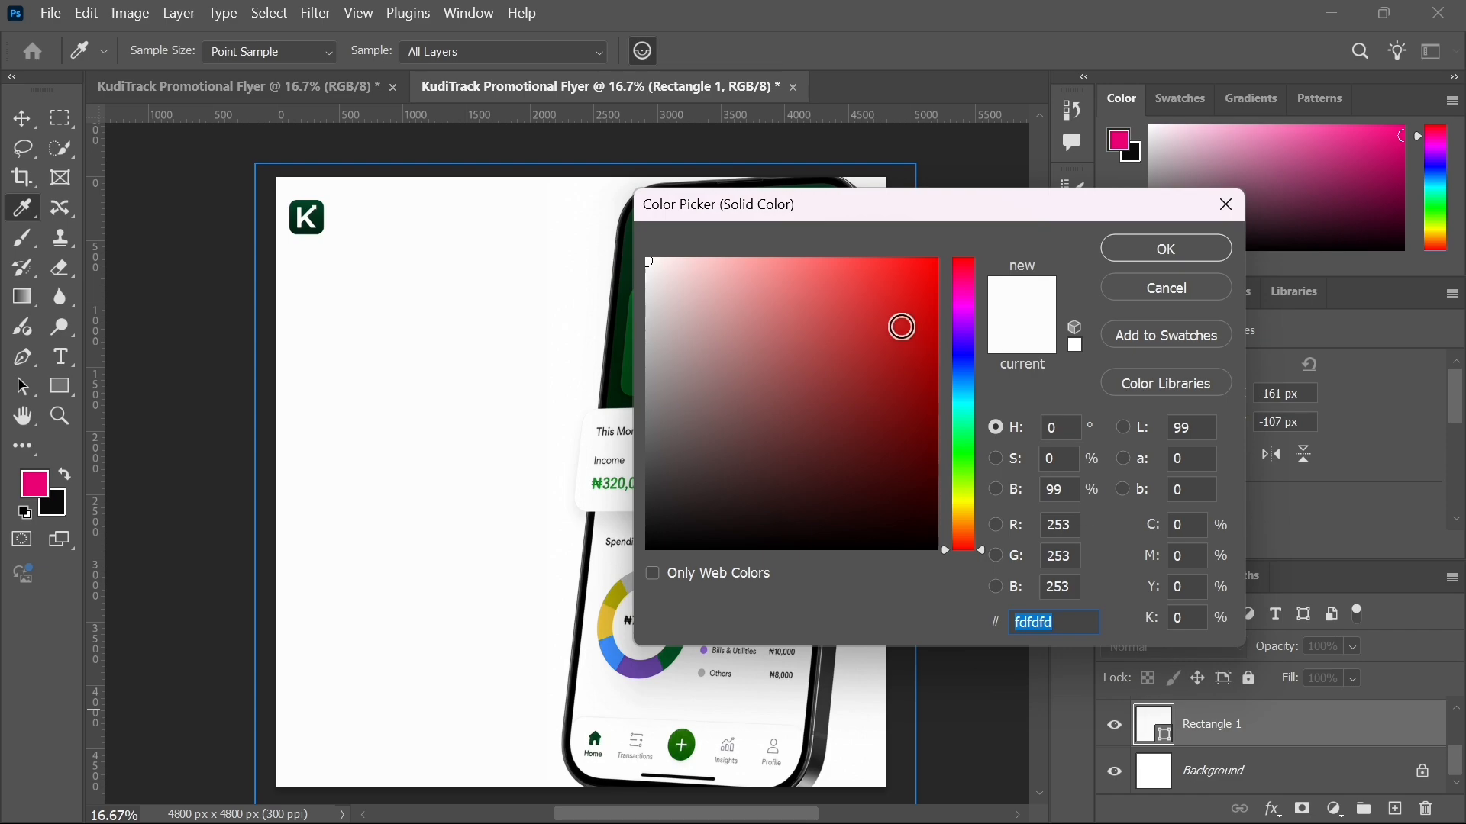
{"action": "left_click_drag", "start_coordinate": [873, 214], "coordinate": [1059, 235]}
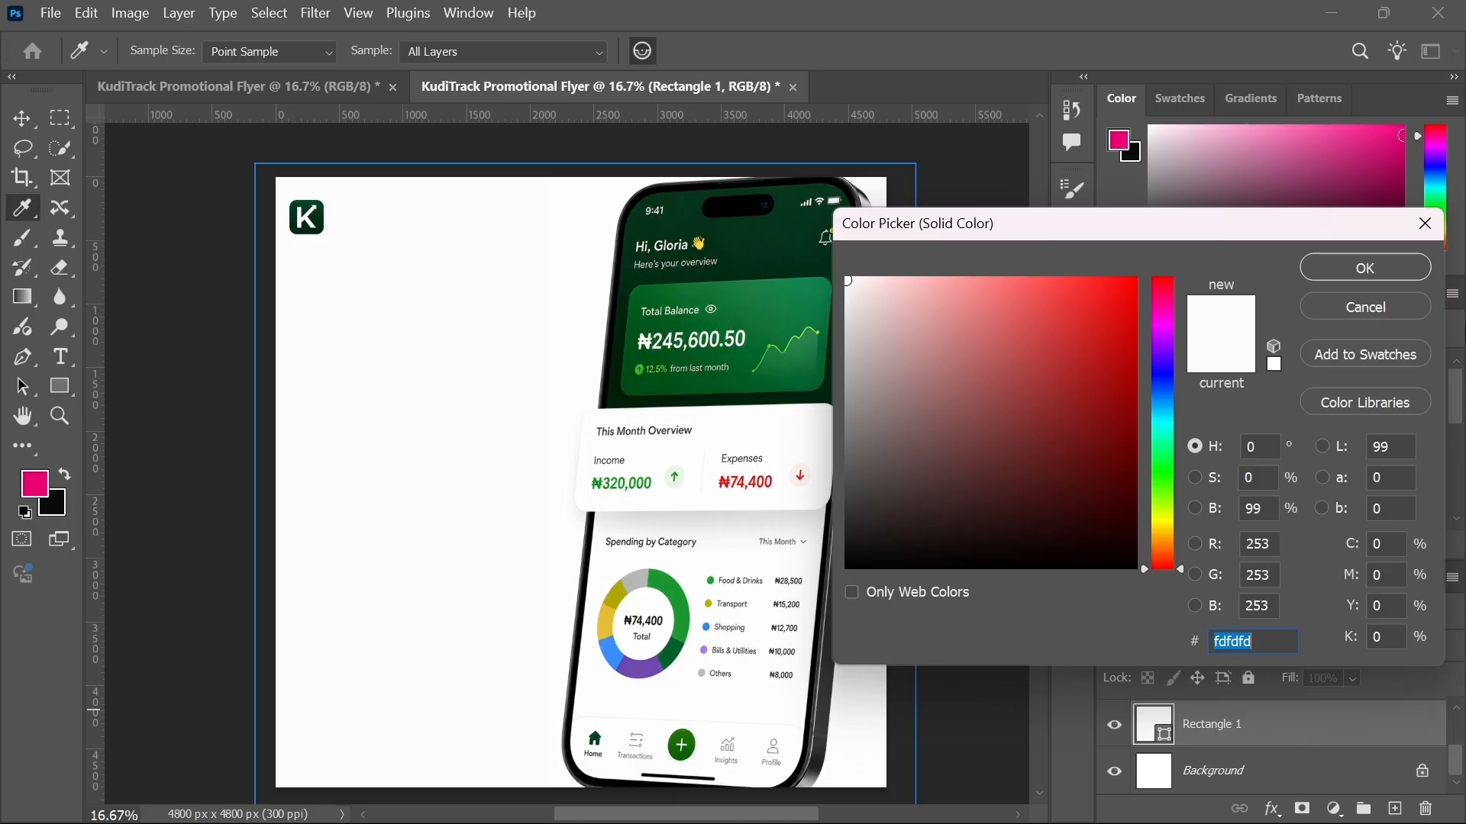
{"action": "left_click", "coordinate": [1424, 223]}
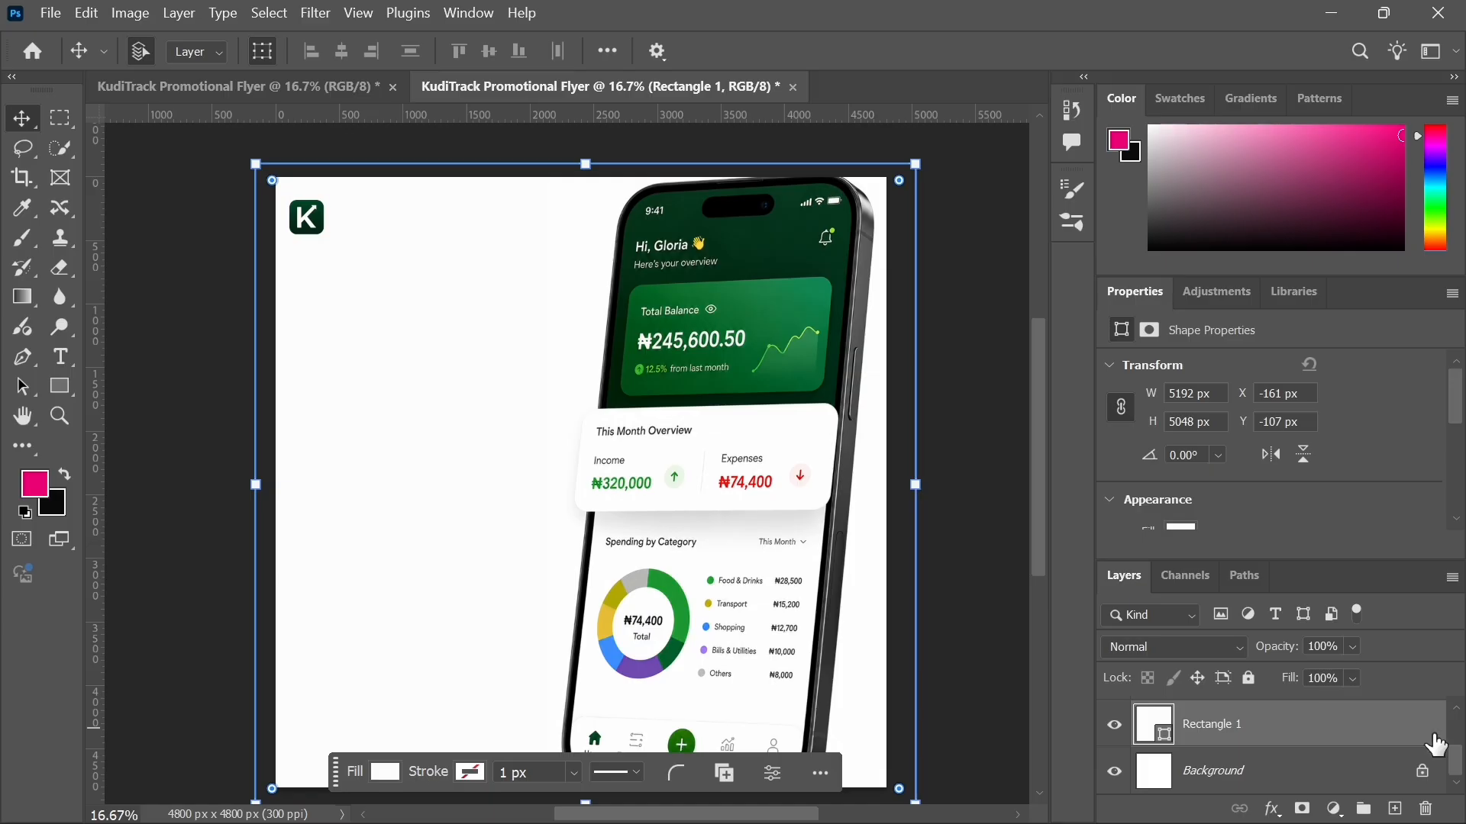
Step: Sample fill colours for the background rectangle from the phone screenshot and confirm the fill as #fefefe
{"action": "left_click", "coordinate": [1458, 720]}
{"action": "scroll", "coordinate": [1459, 729], "scroll_direction": "down", "scroll_amount": 3}
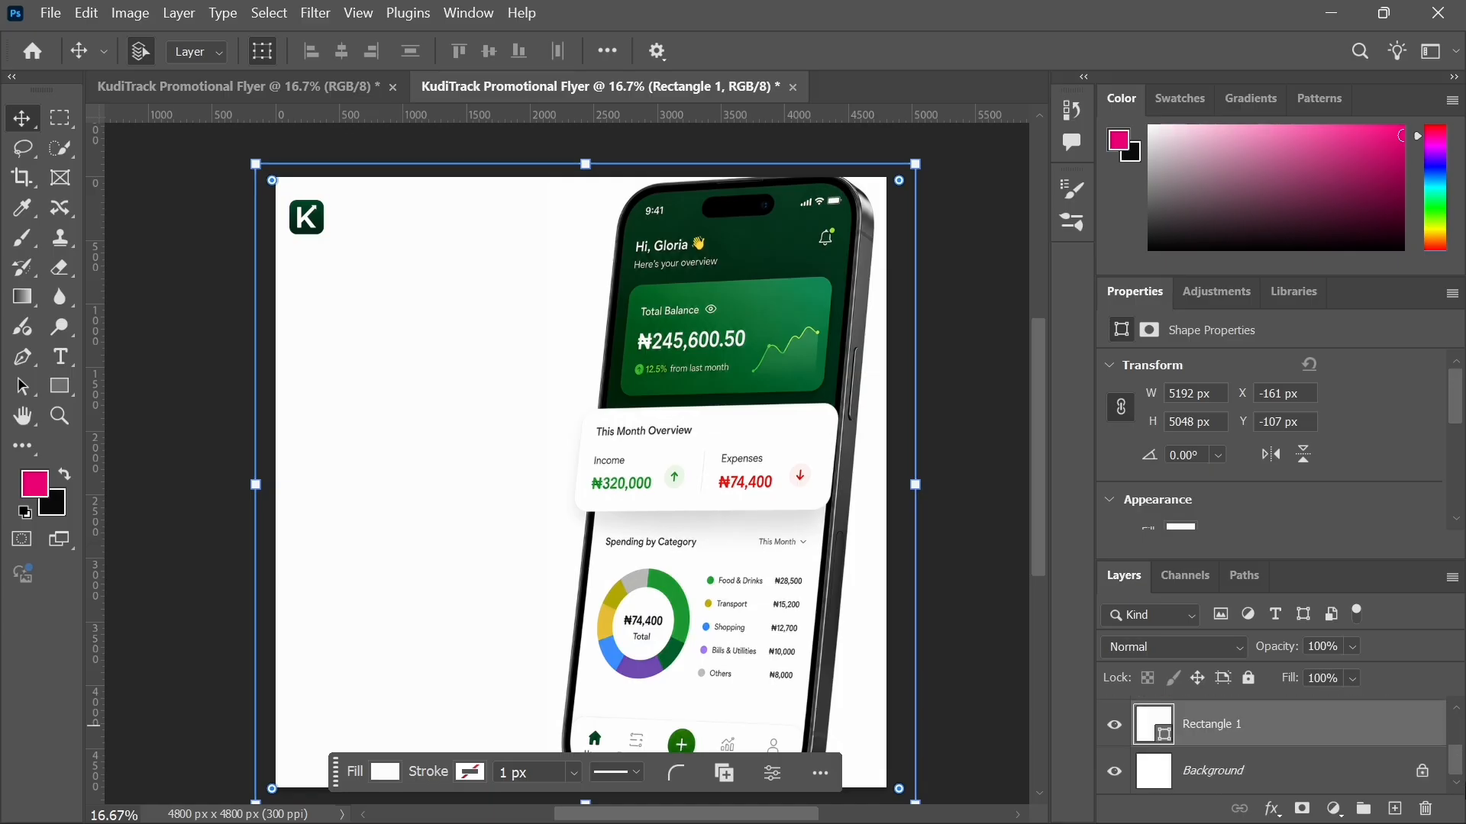
{"action": "double_click", "coordinate": [1153, 734]}
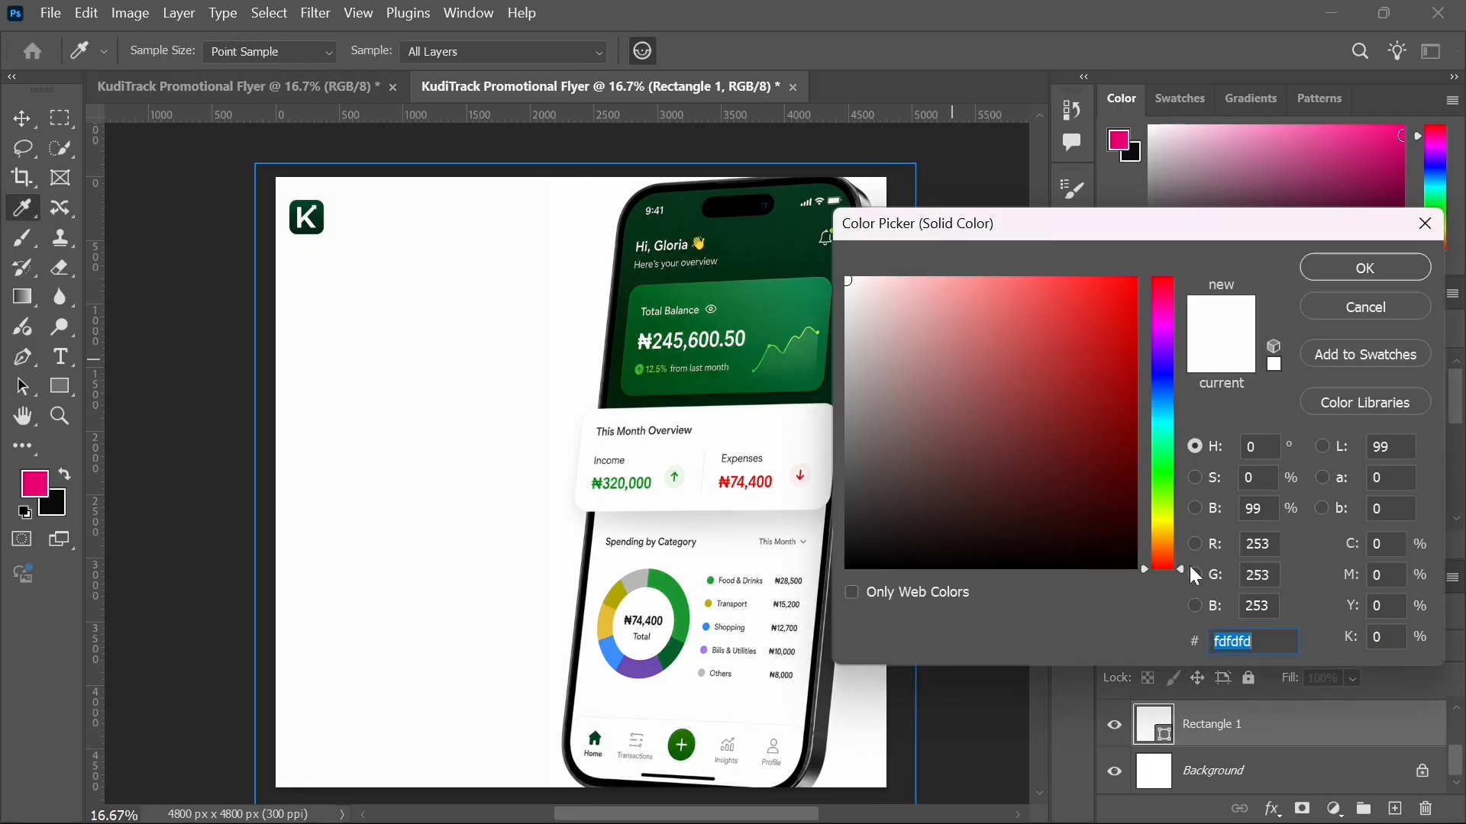
{"action": "left_click_drag", "start_coordinate": [1183, 567], "coordinate": [1089, 237]}
{"action": "left_click", "coordinate": [806, 287]}
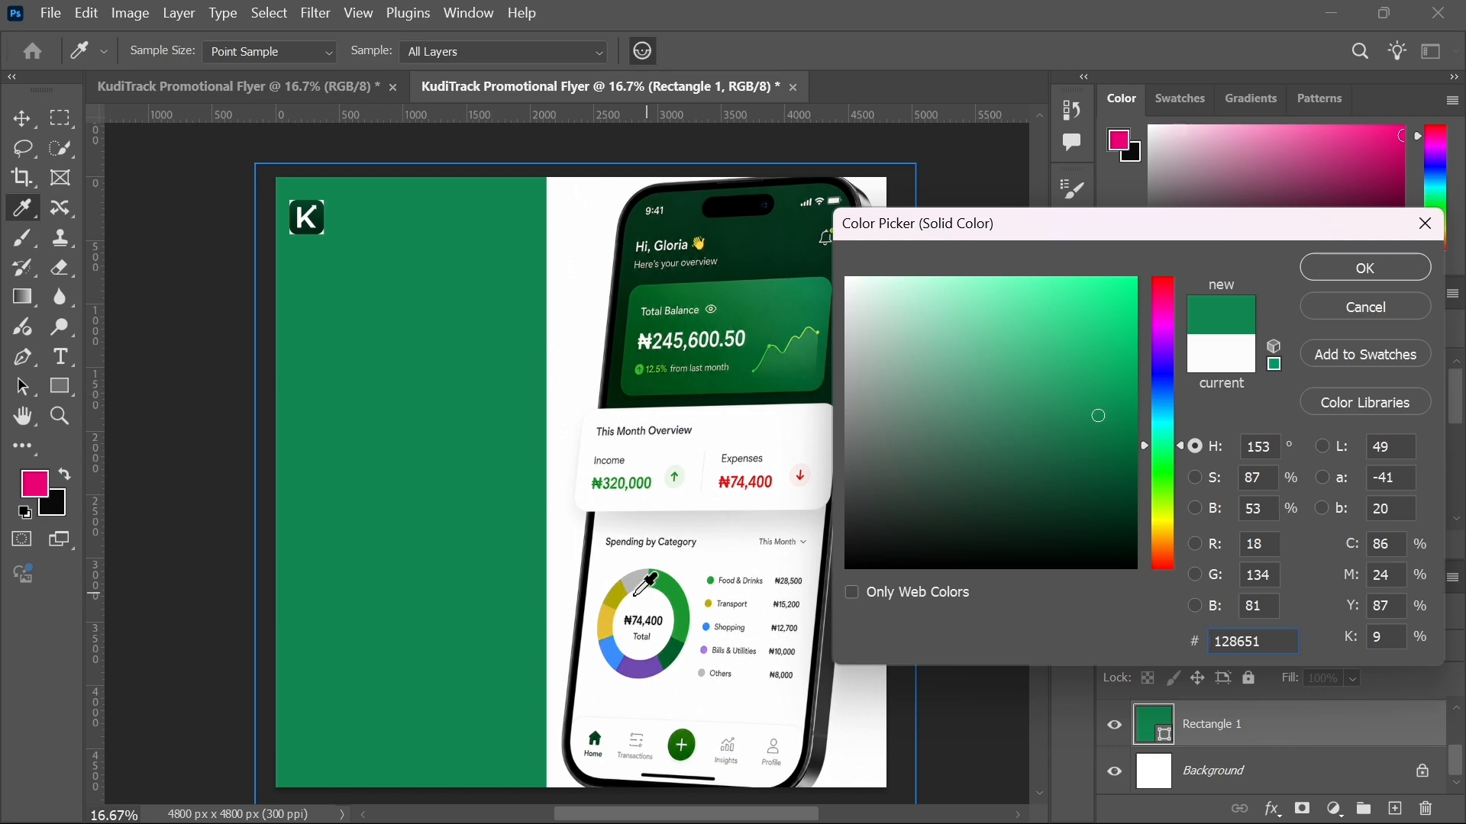
{"action": "left_click", "coordinate": [603, 623]}
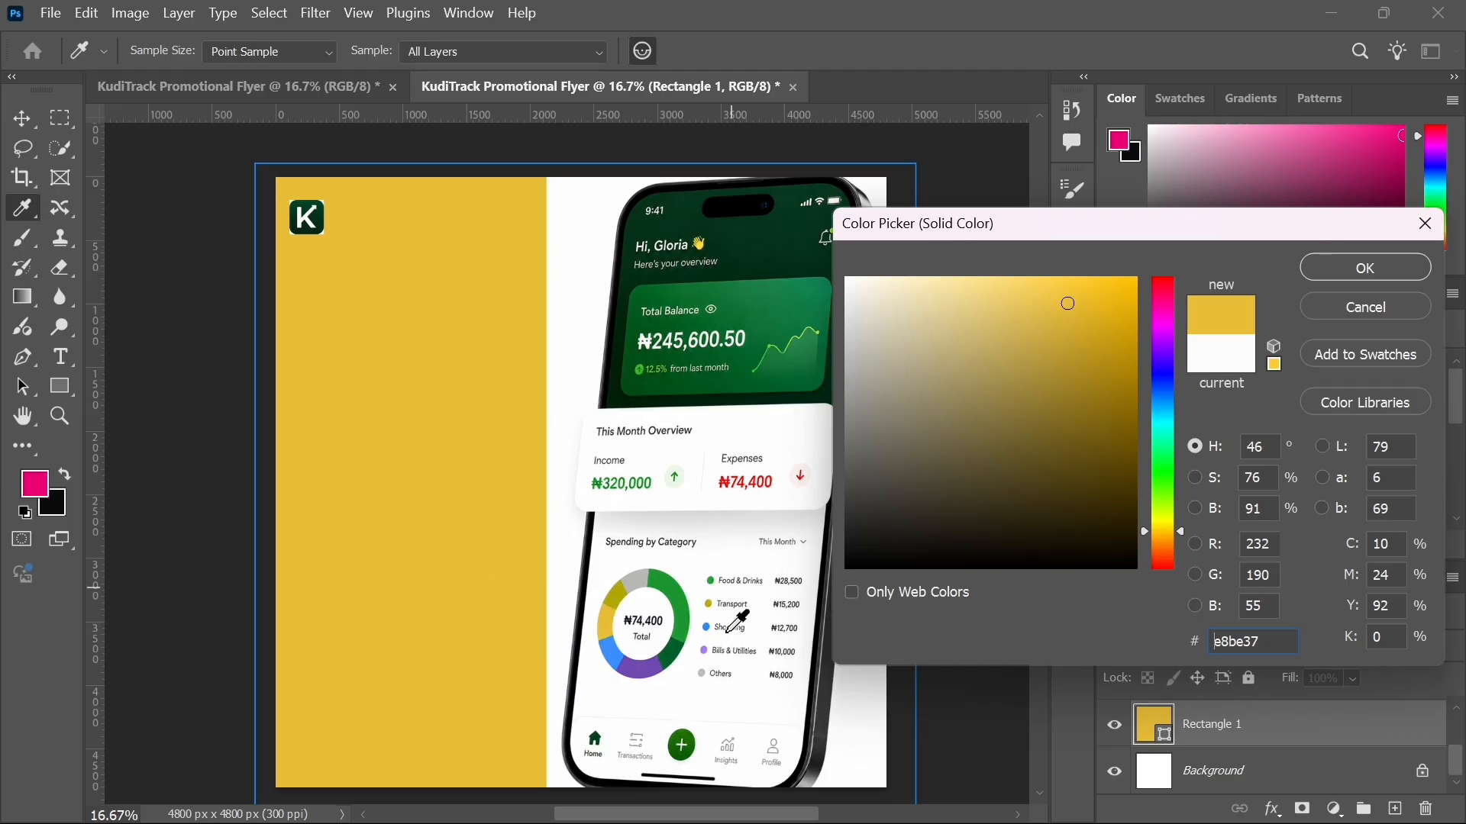
{"action": "left_click", "coordinate": [688, 729]}
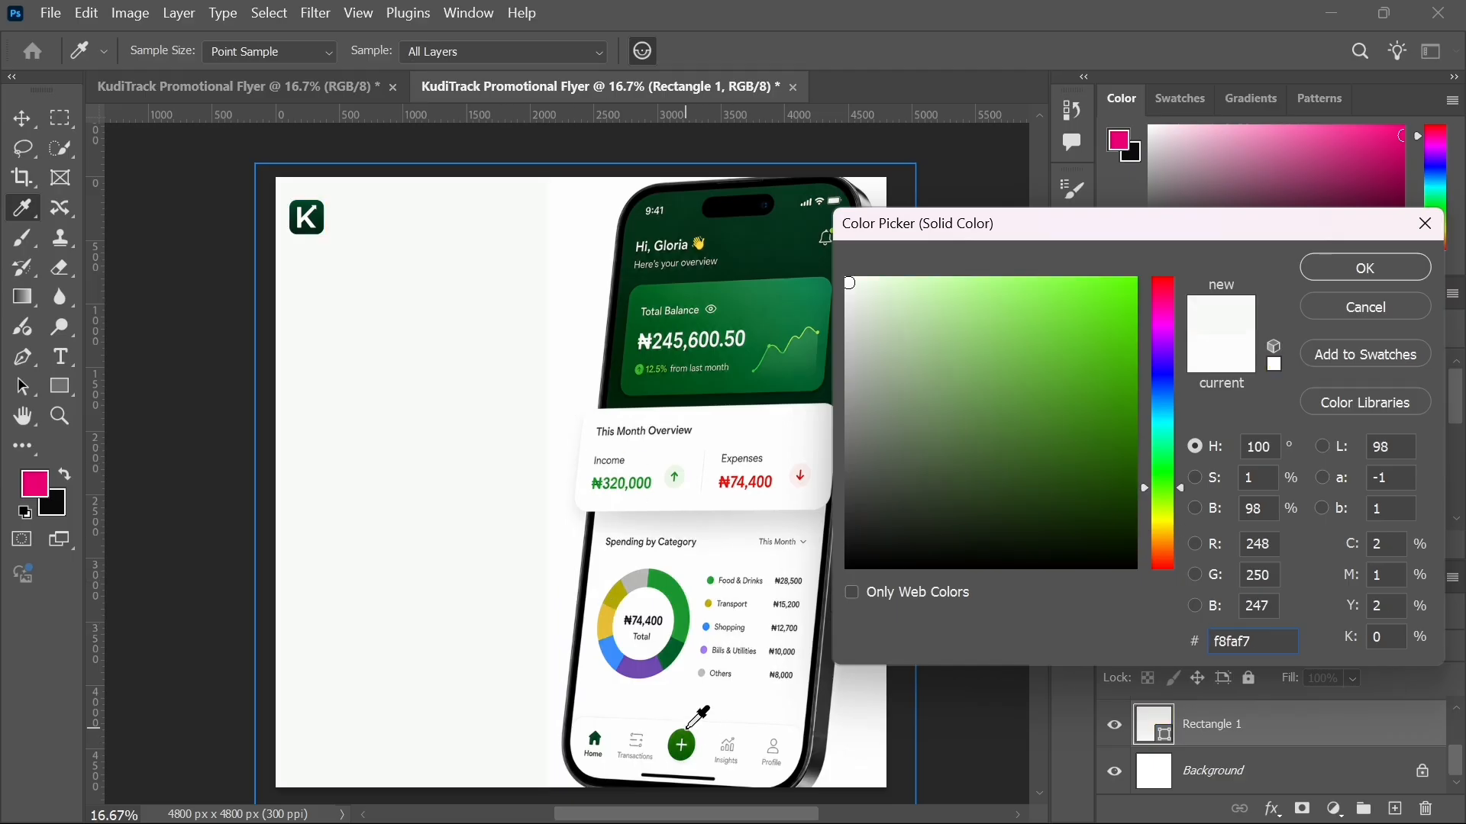
{"action": "left_click", "coordinate": [689, 738]}
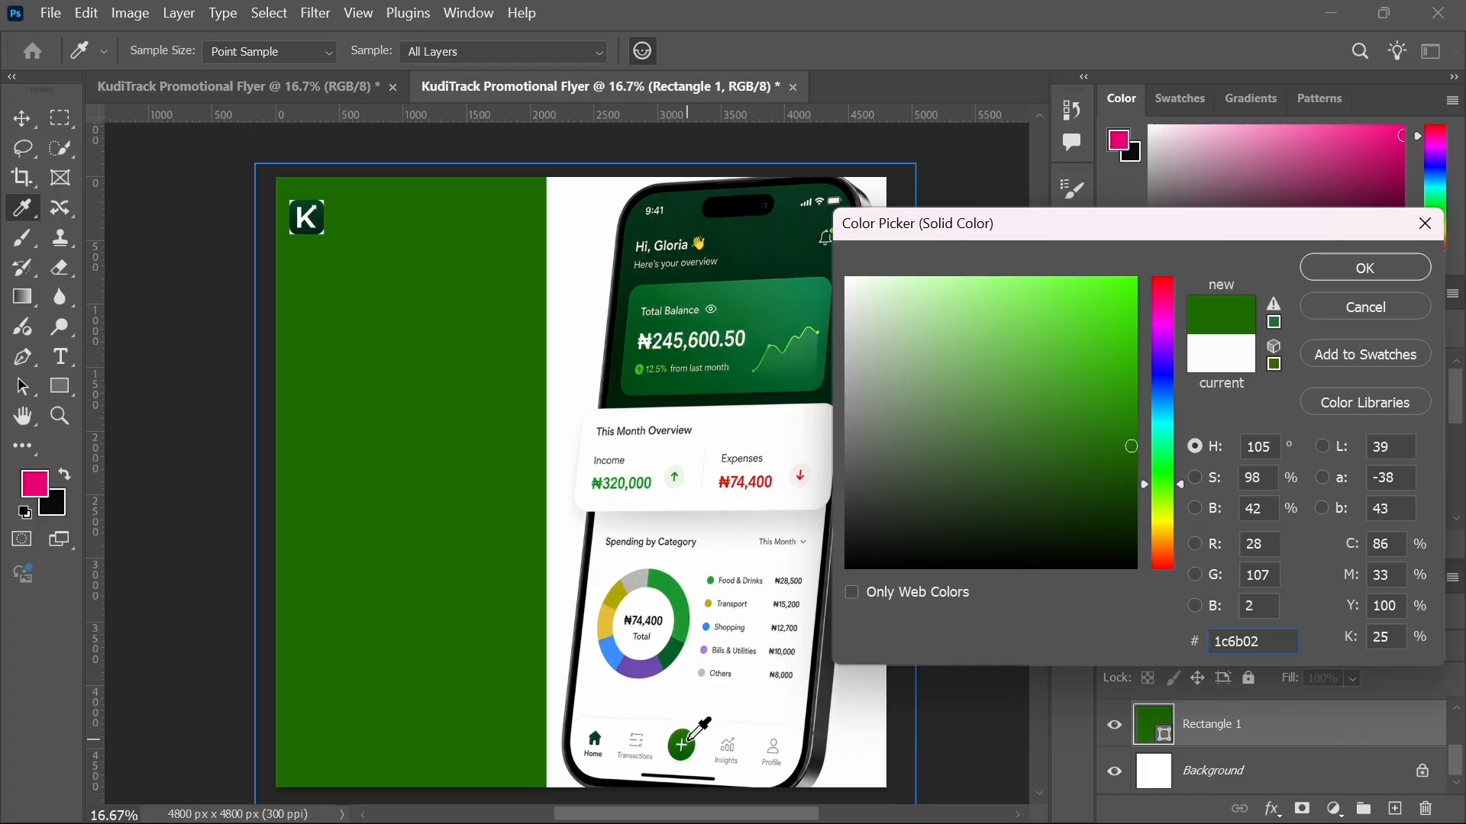
{"action": "left_click", "coordinate": [736, 700]}
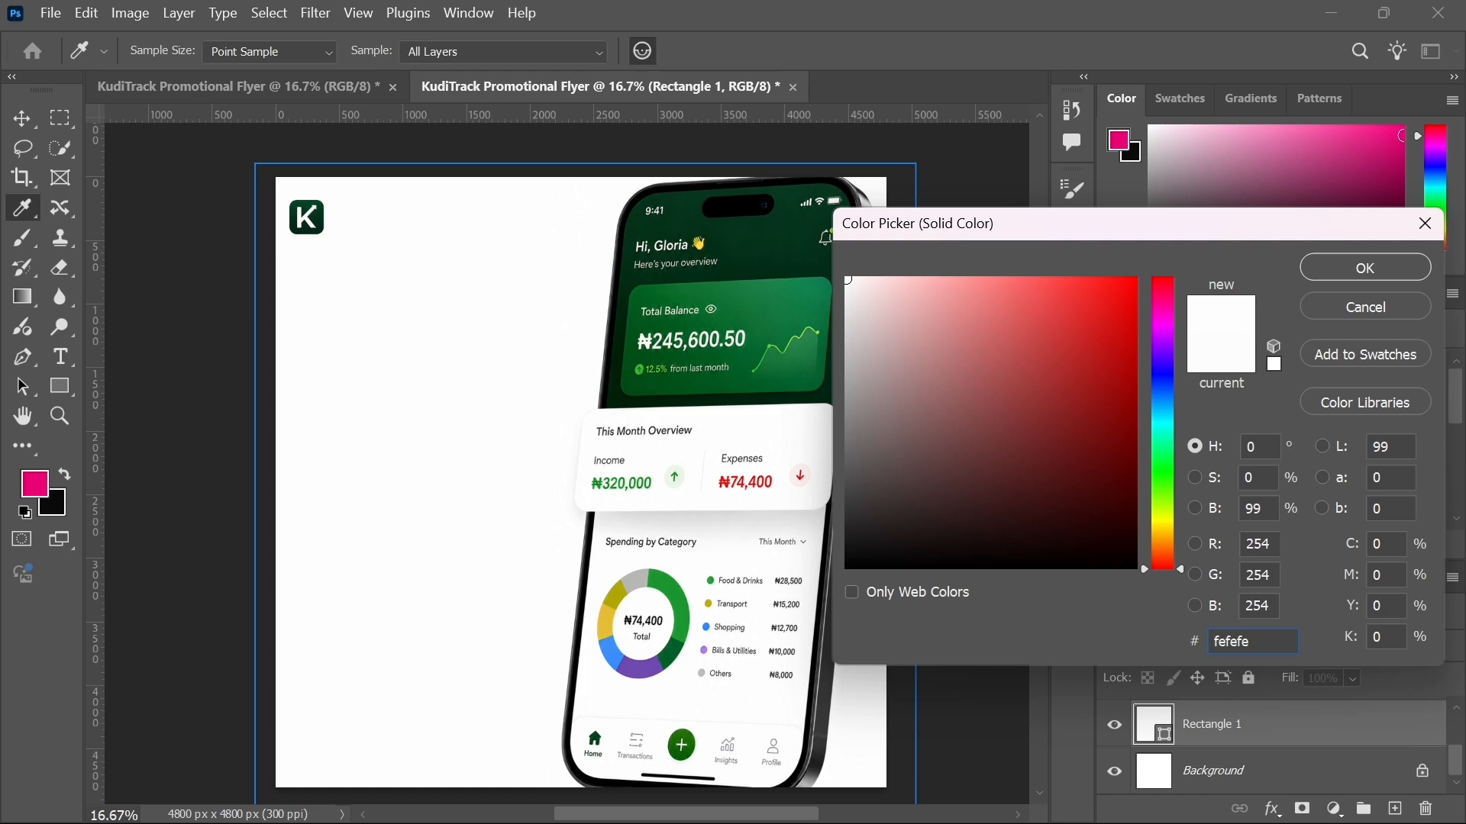
{"action": "left_click", "coordinate": [1341, 269]}
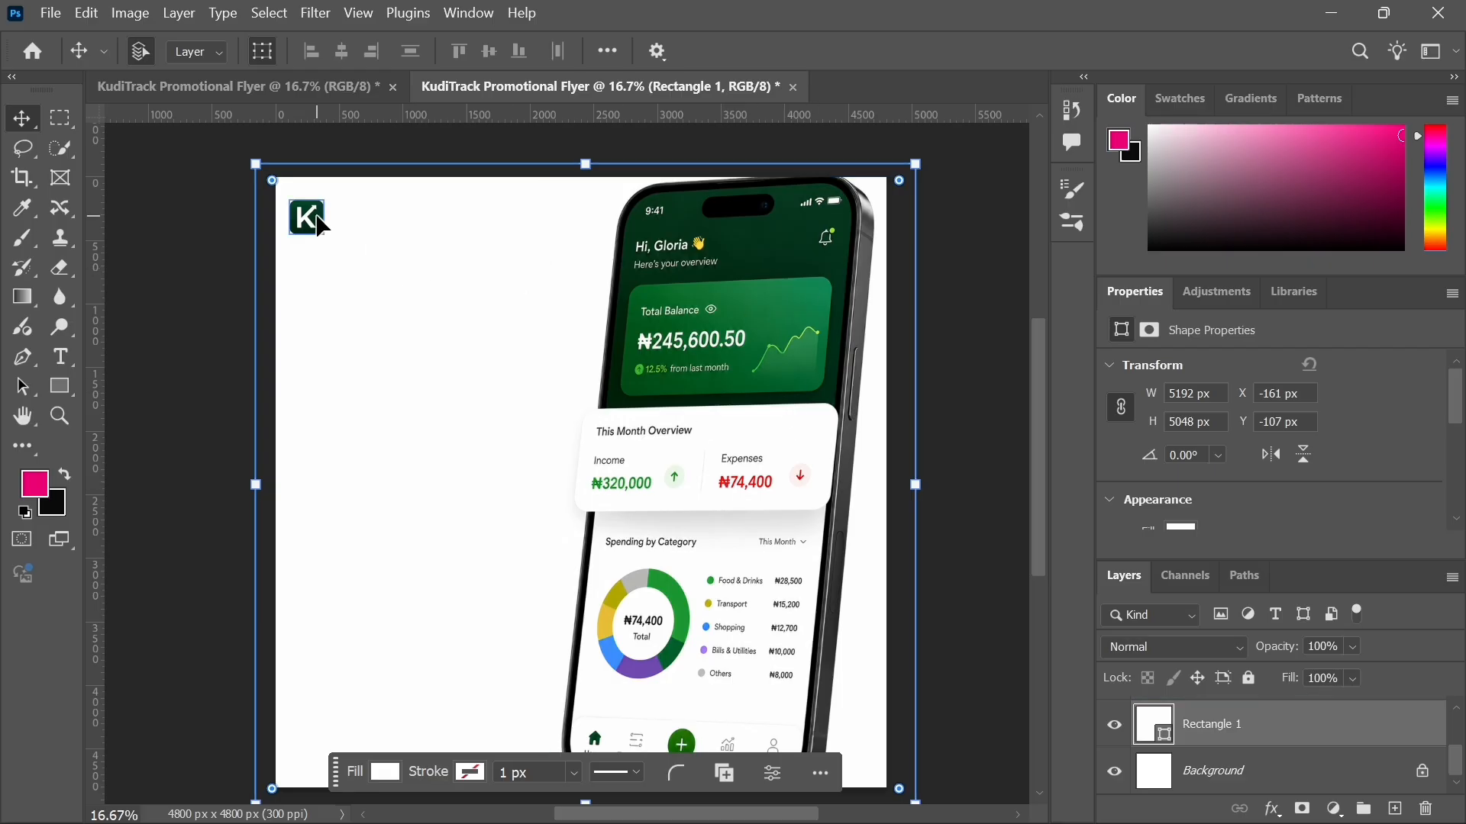
Step: Nudge the K logo into position near the flyer's top-left corner
{"action": "left_click_drag", "start_coordinate": [320, 225], "coordinate": [333, 215]}
{"action": "left_click", "coordinate": [206, 326]}
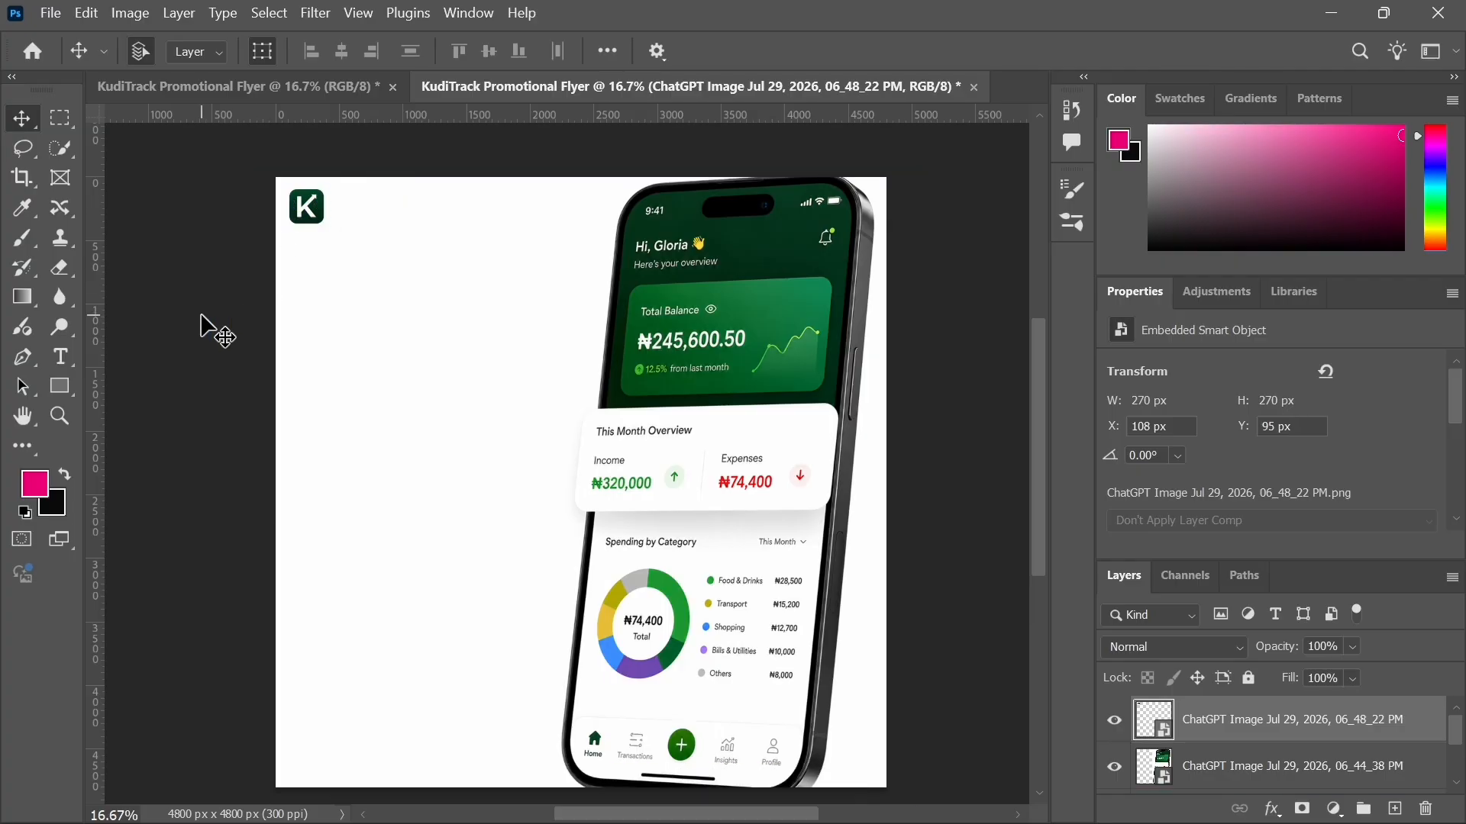
{"action": "left_click", "coordinate": [305, 217]}
{"action": "mouse_move", "coordinate": [306, 217]}
{"action": "left_mouse_down"}
{"action": "mouse_move", "coordinate": [321, 246]}
{"action": "mouse_move", "coordinate": [317, 229]}
{"action": "left_mouse_up"}
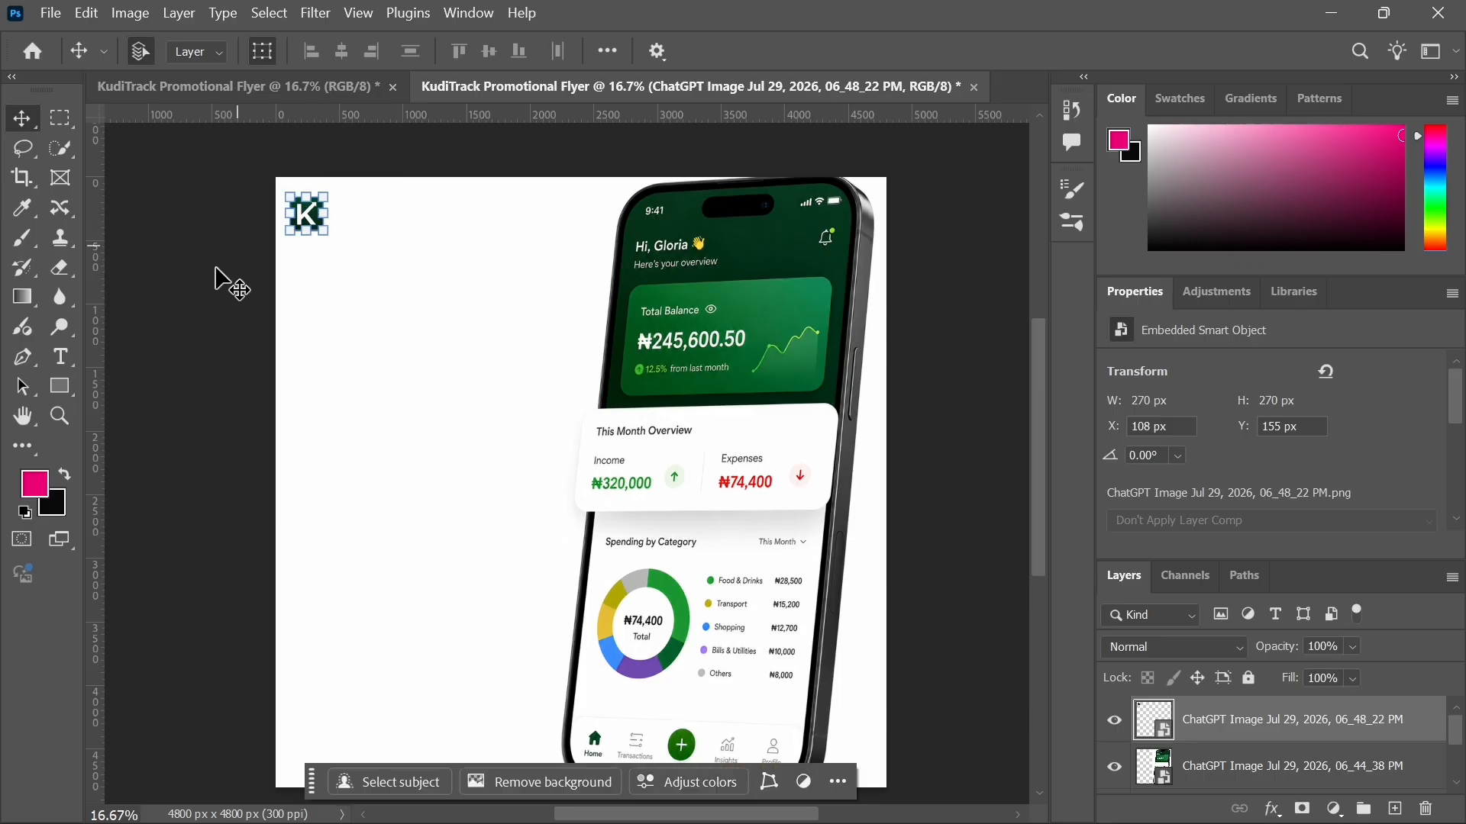
Step: Add a "KudiTrack" text layer beside the K logo in Verdana Bold 72 pt and commit it
{"action": "left_click", "coordinate": [203, 295]}
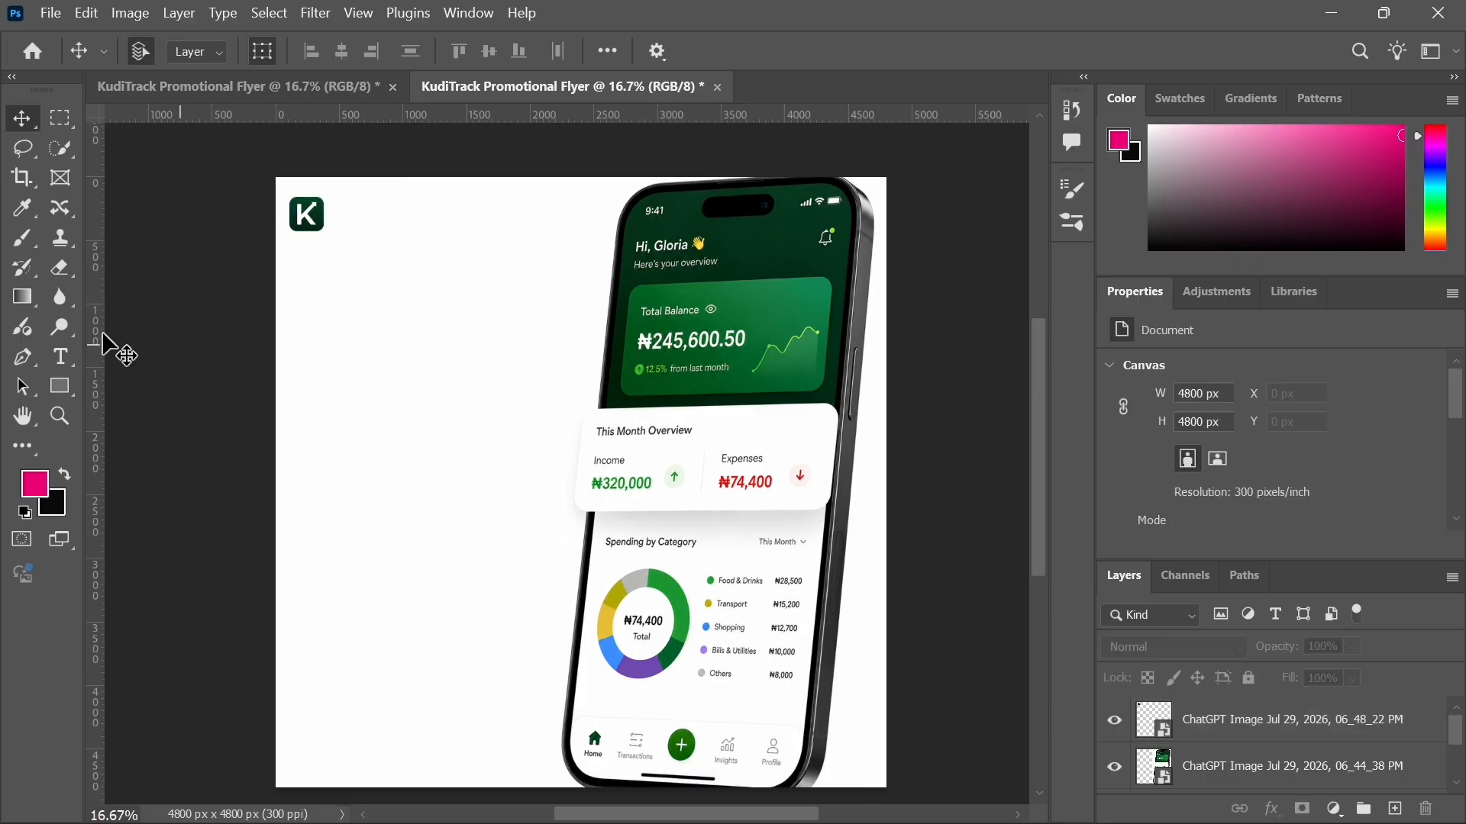
{"action": "left_click", "coordinate": [61, 357]}
{"action": "left_click", "coordinate": [349, 259]}
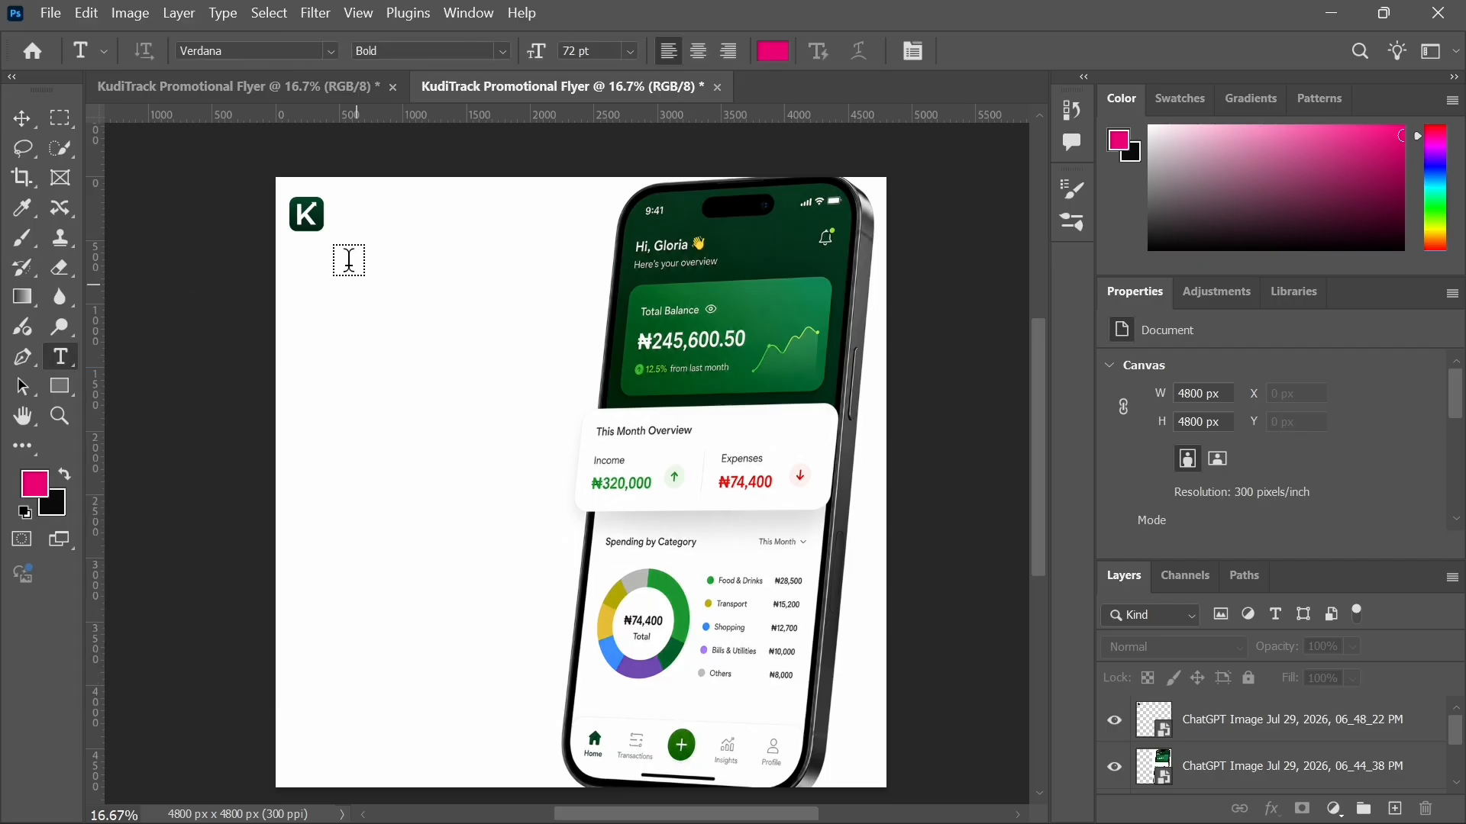
{"action": "left_click", "coordinate": [352, 207]}
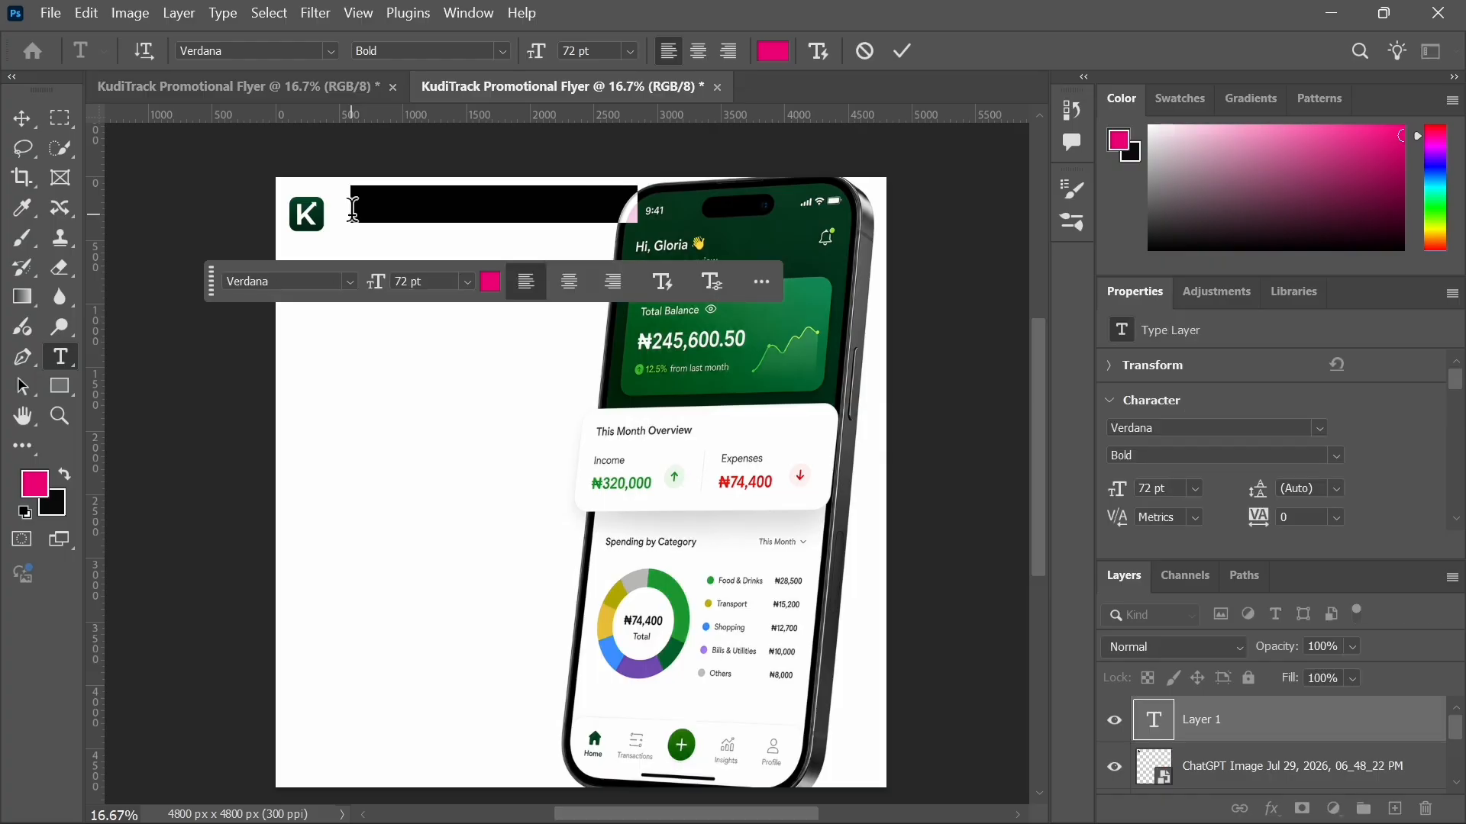
{"action": "type", "text": "K"}
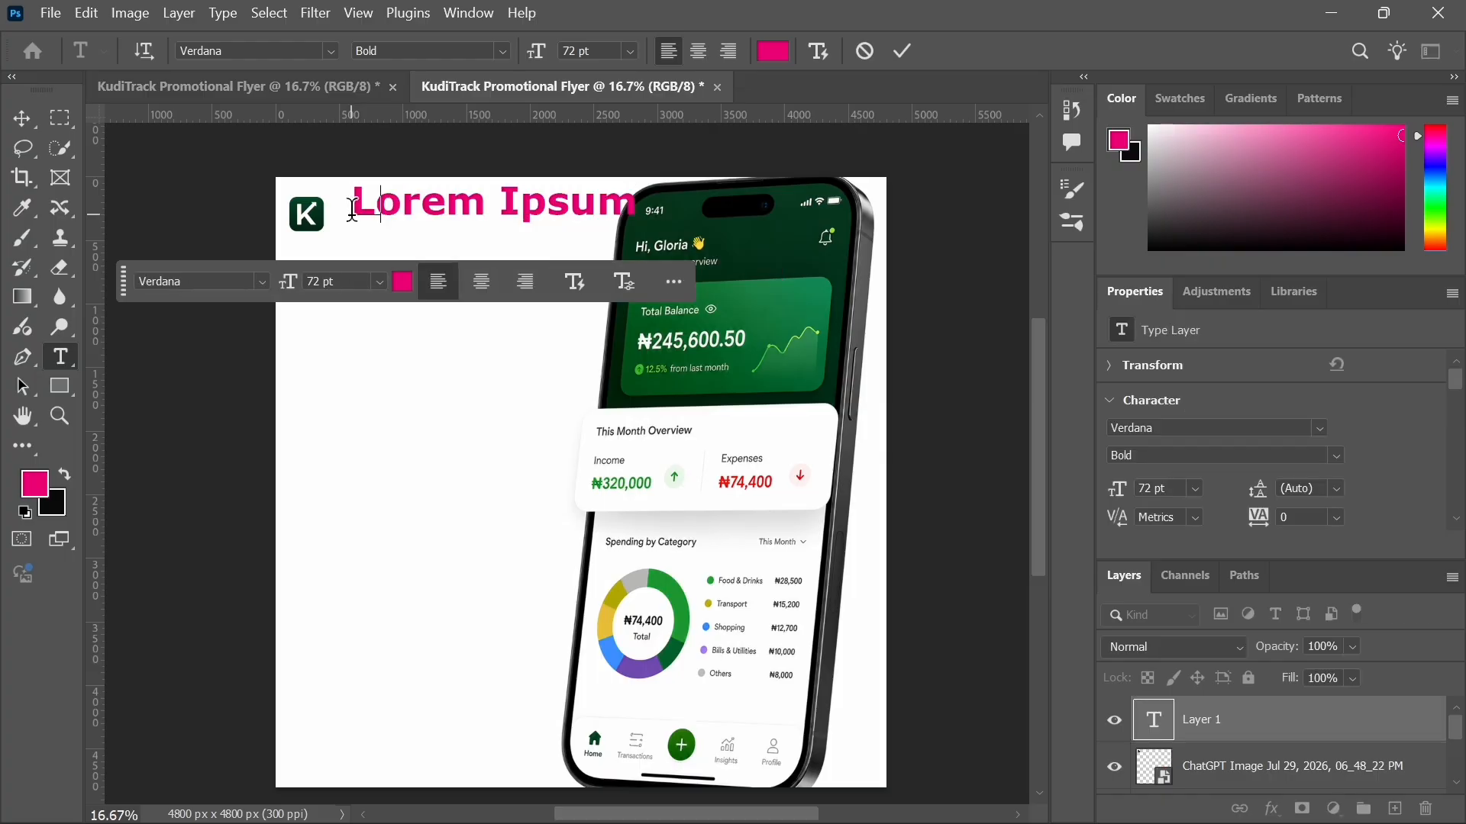
{"action": "type", "text": "udi"}
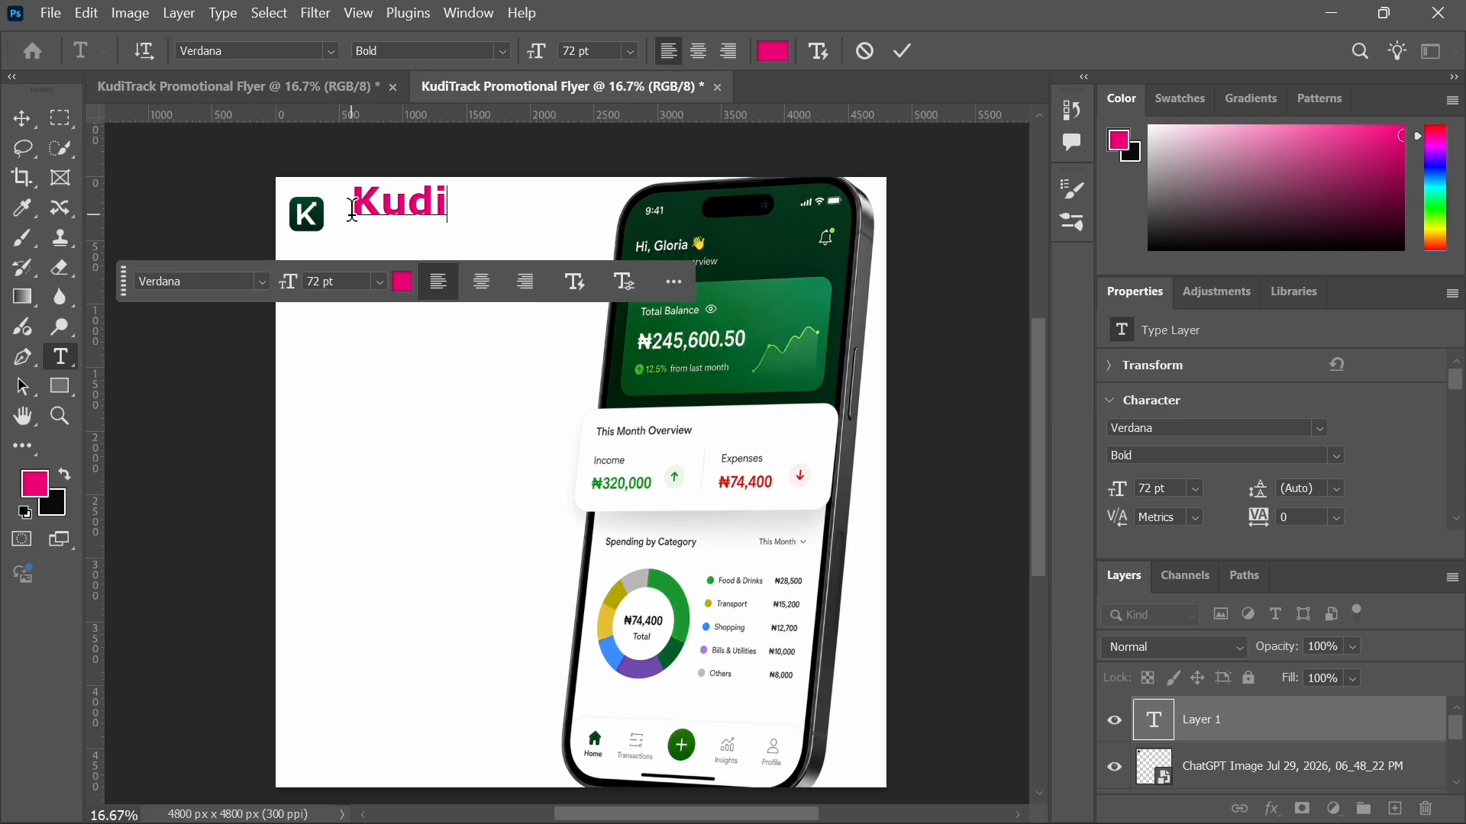
{"action": "type", "text": "Track"}
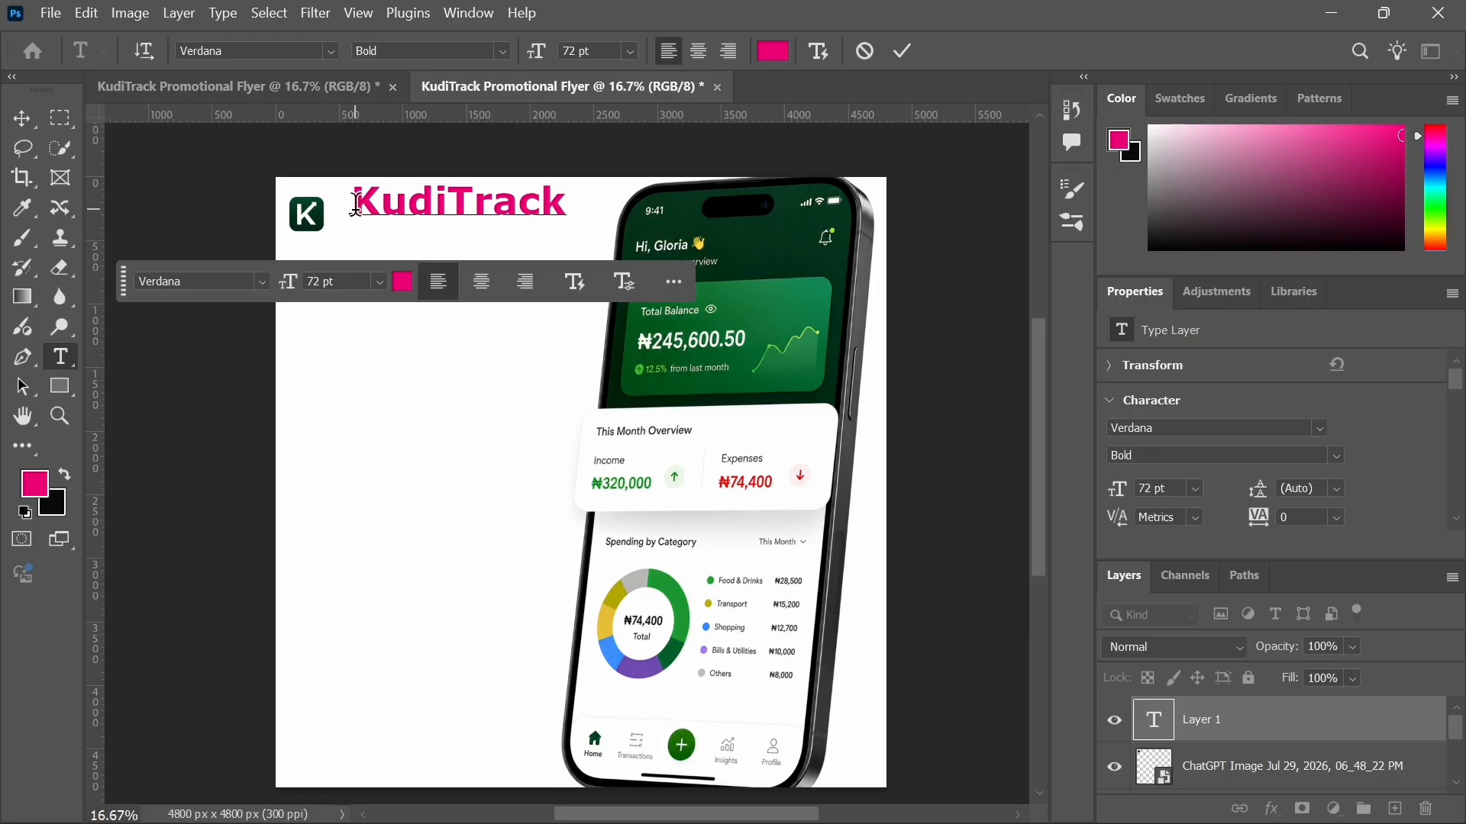
{"action": "left_click_drag", "start_coordinate": [351, 207], "coordinate": [568, 215]}
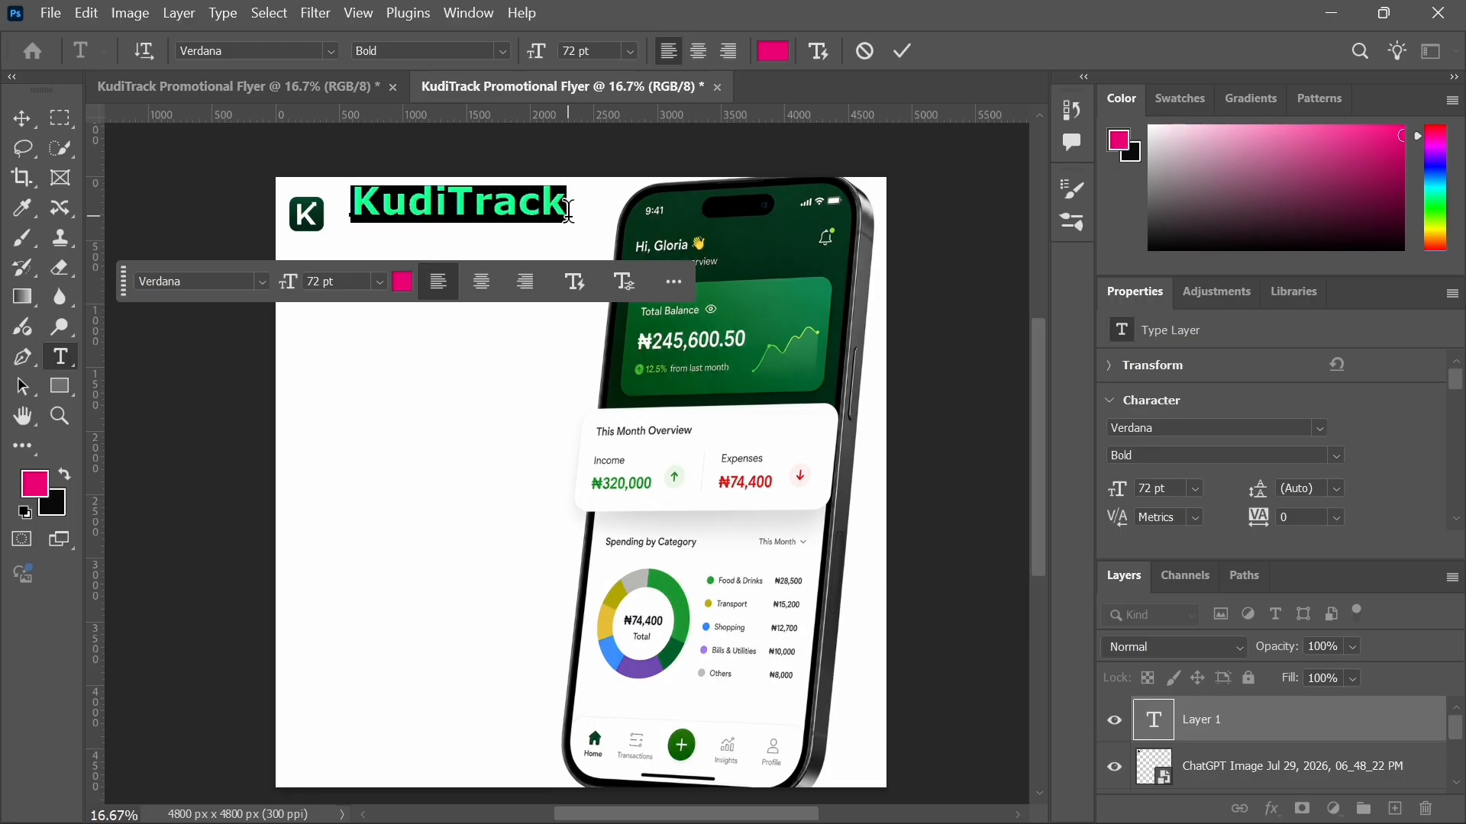
{"action": "left_click", "coordinate": [904, 53]}
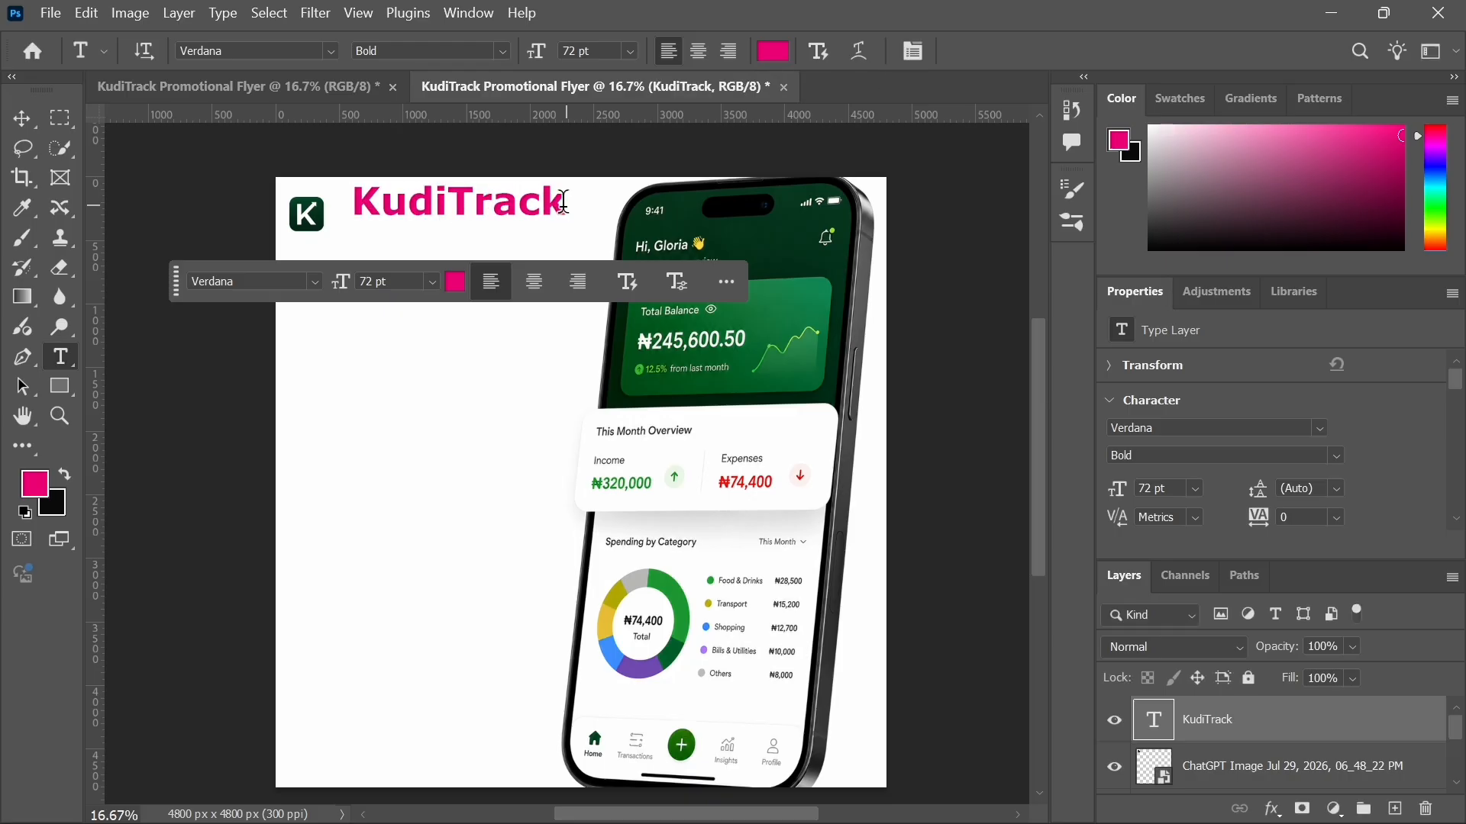
Step: Recolour the KudiTrack text dark green #00230a, sampled from the phone screenshot, and commit the edit
{"action": "left_click_drag", "start_coordinate": [565, 203], "coordinate": [350, 200]}
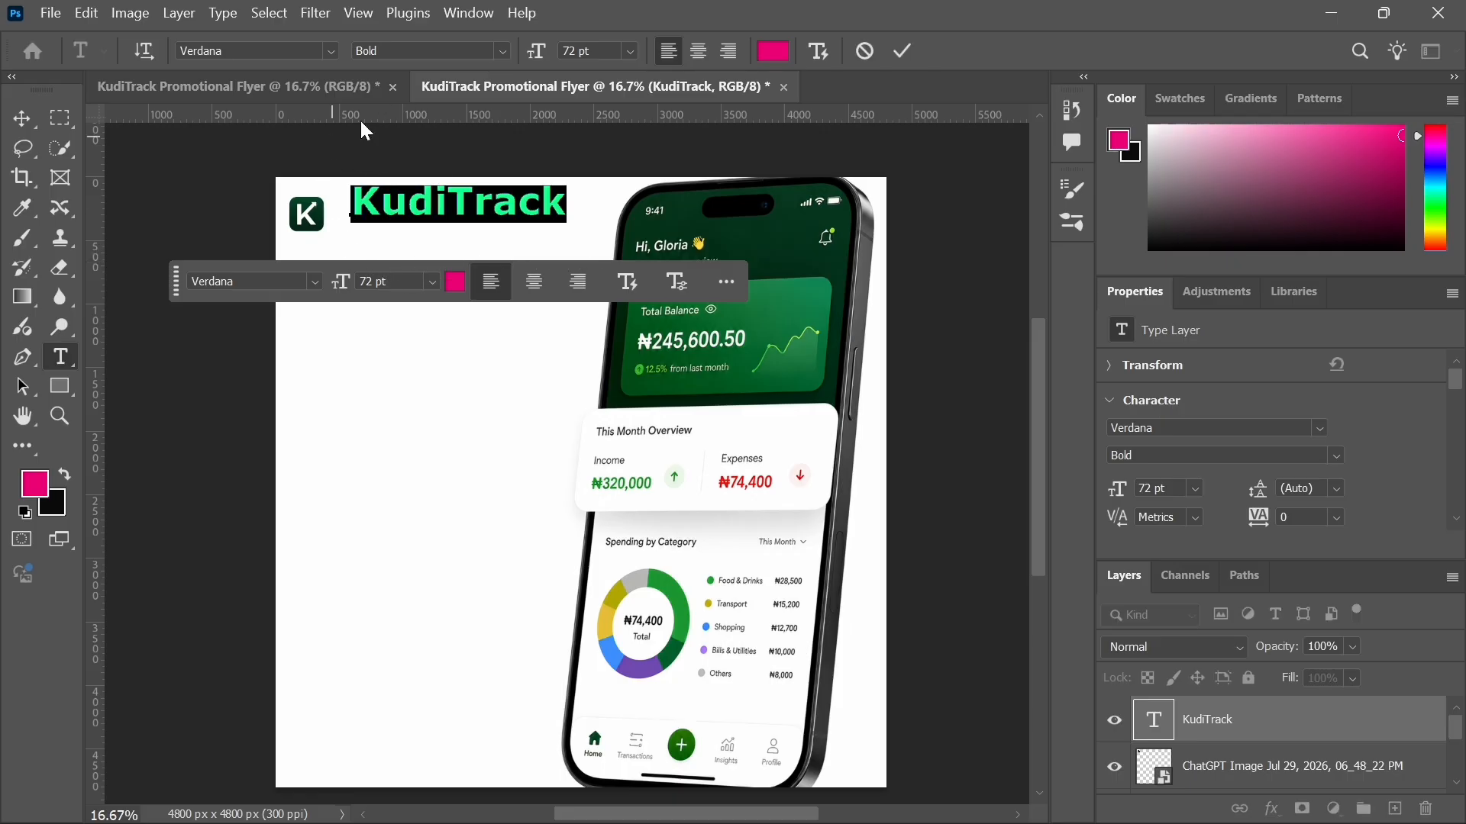
{"action": "left_click", "coordinate": [777, 52]}
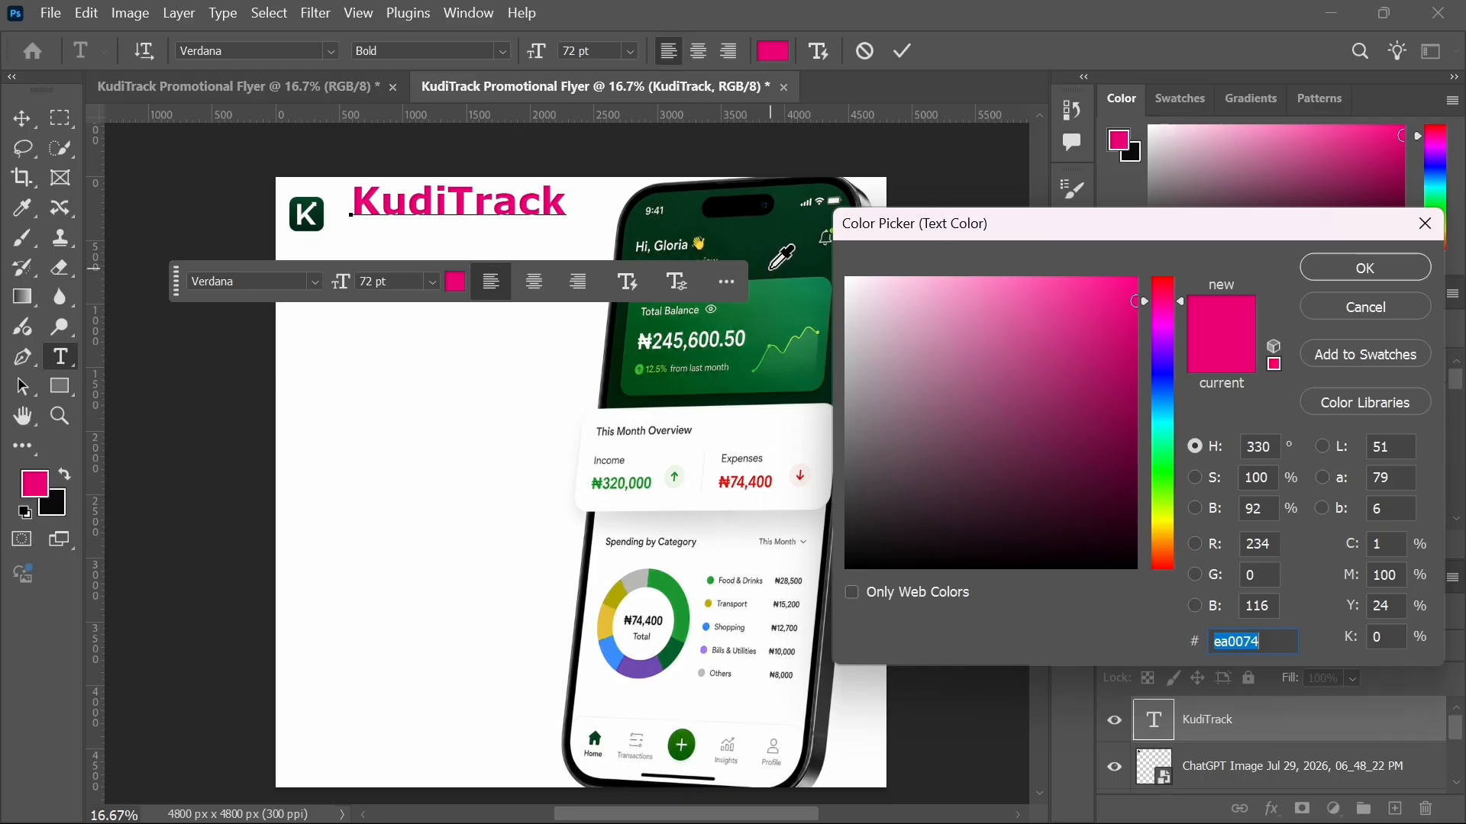
{"action": "left_click", "coordinate": [749, 234]}
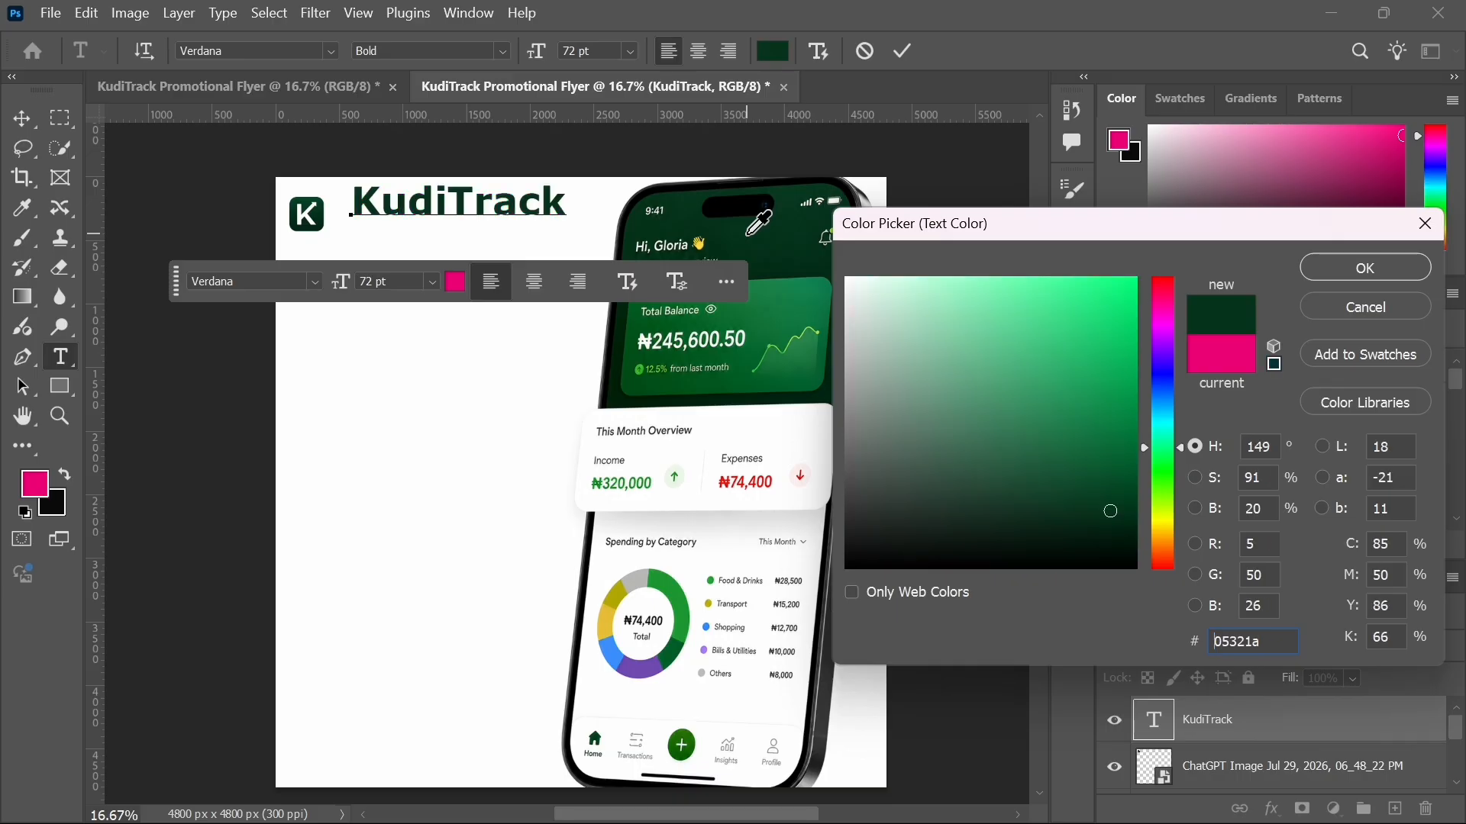
{"action": "left_click", "coordinate": [778, 246]}
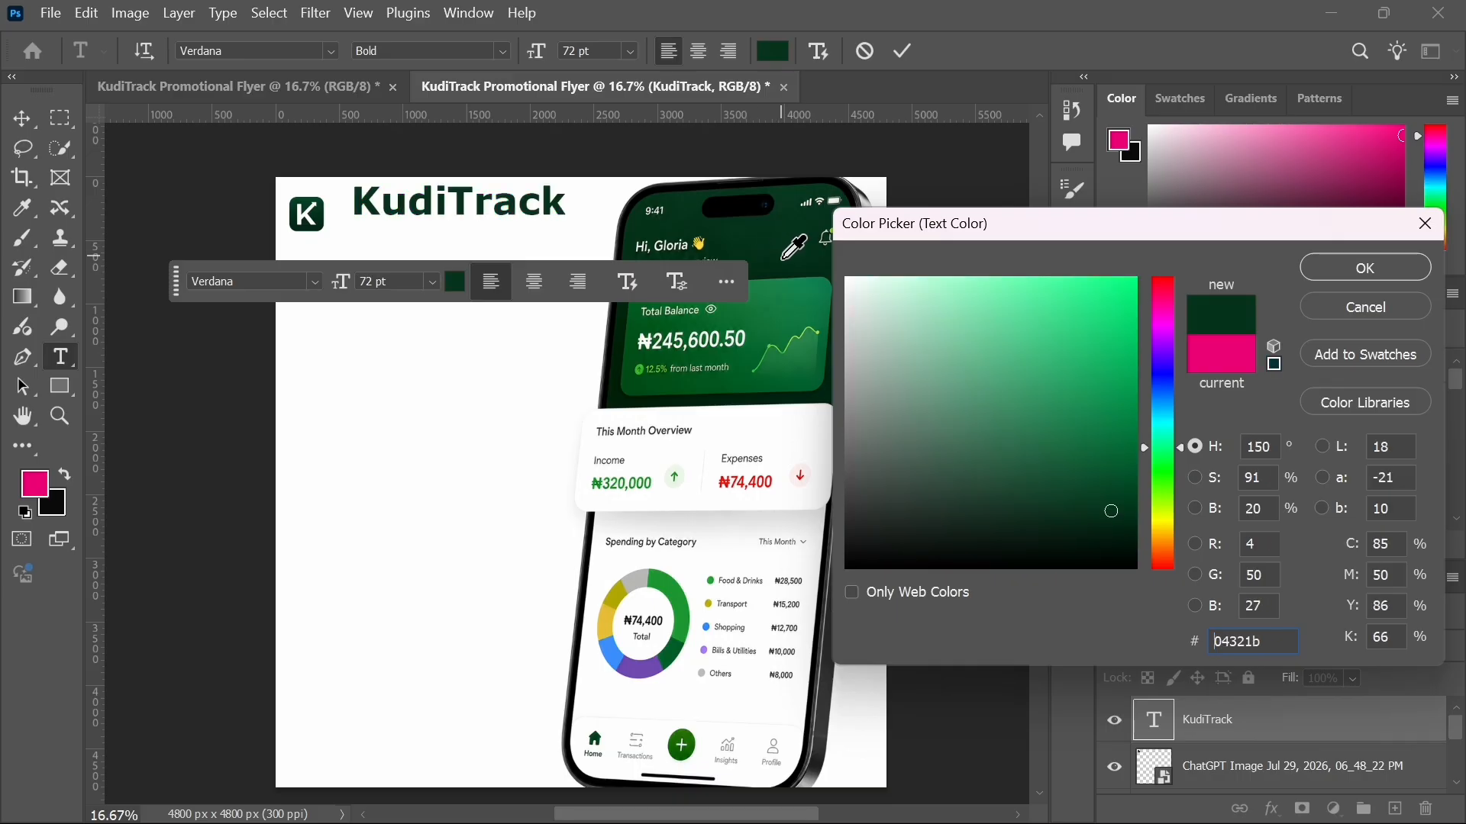
{"action": "left_click", "coordinate": [792, 268]}
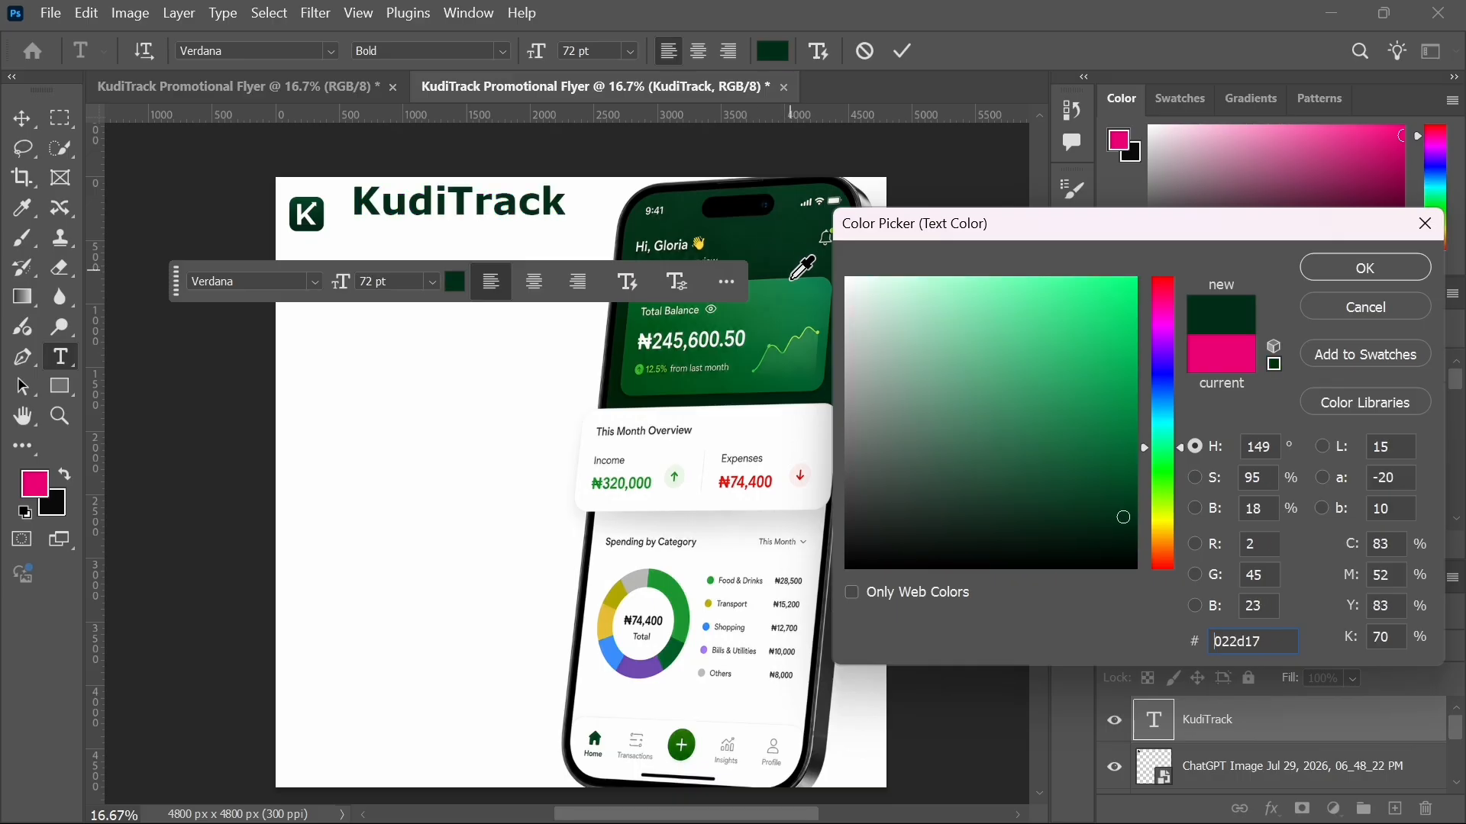
{"action": "left_click", "coordinate": [792, 278]}
{"action": "left_click", "coordinate": [792, 277]}
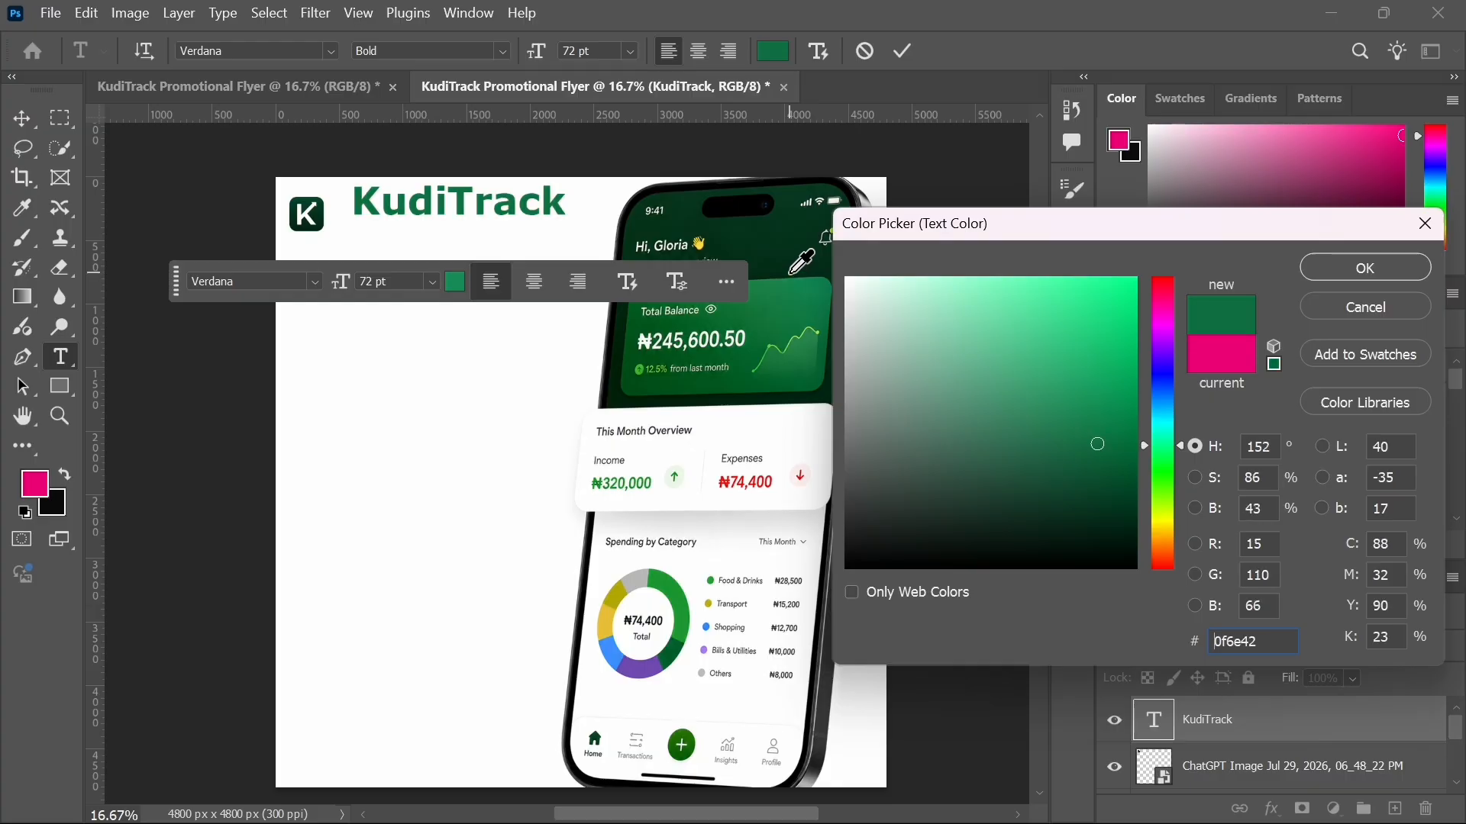
{"action": "left_click", "coordinate": [791, 275]}
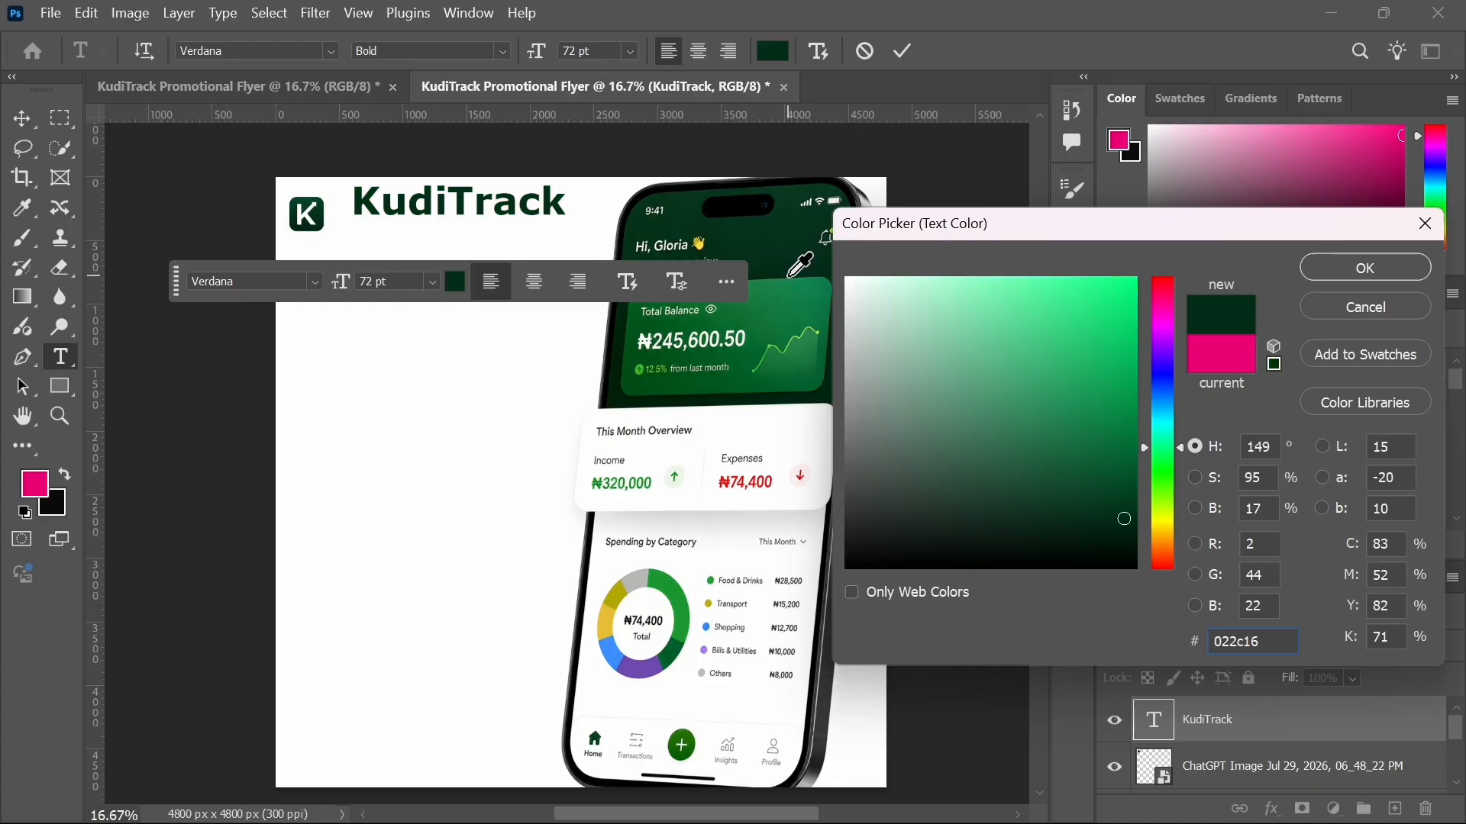
{"action": "left_click", "coordinate": [789, 273]}
{"action": "left_click", "coordinate": [778, 269]}
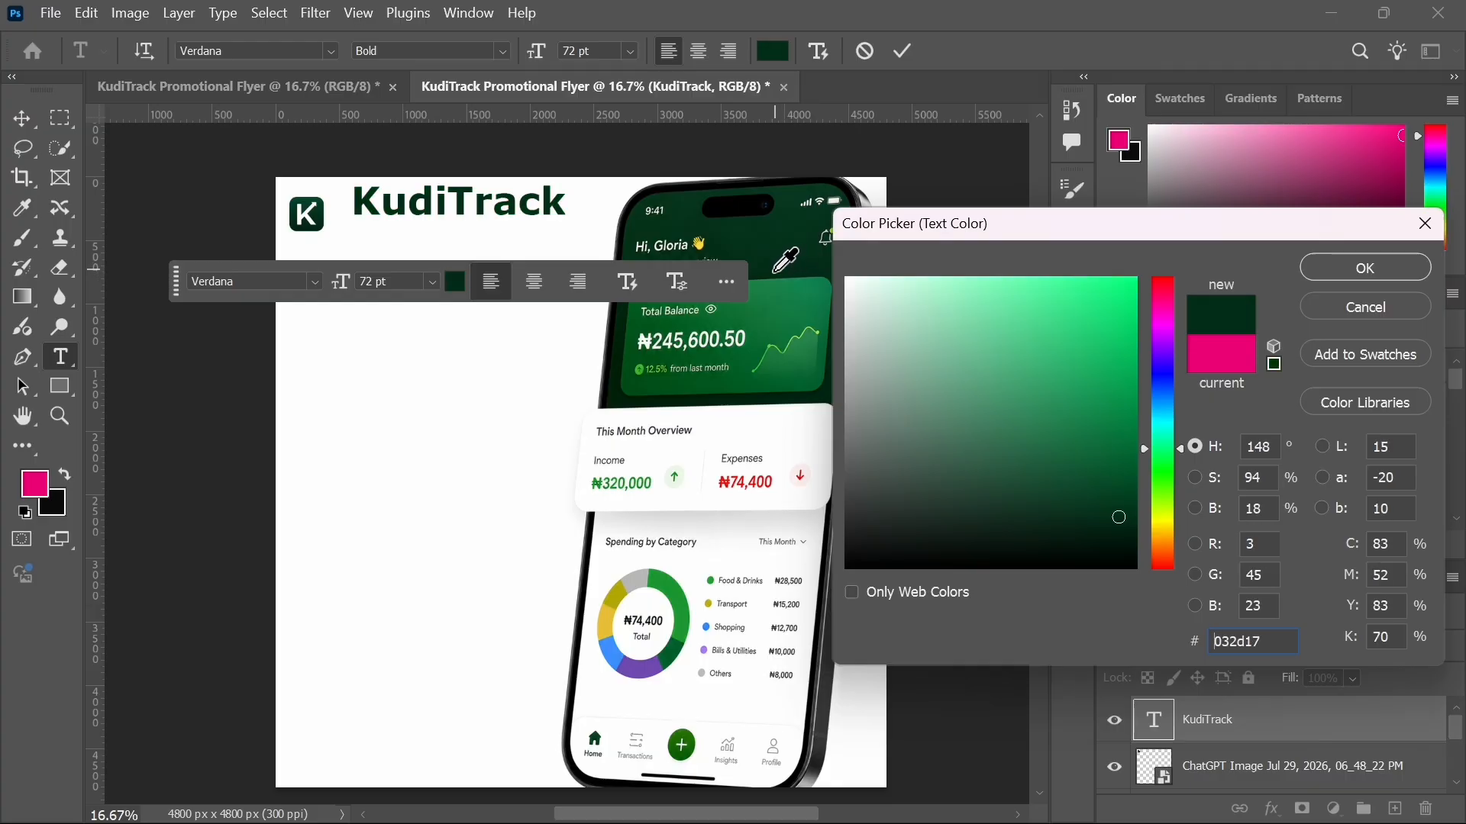
{"action": "left_click", "coordinate": [772, 277]}
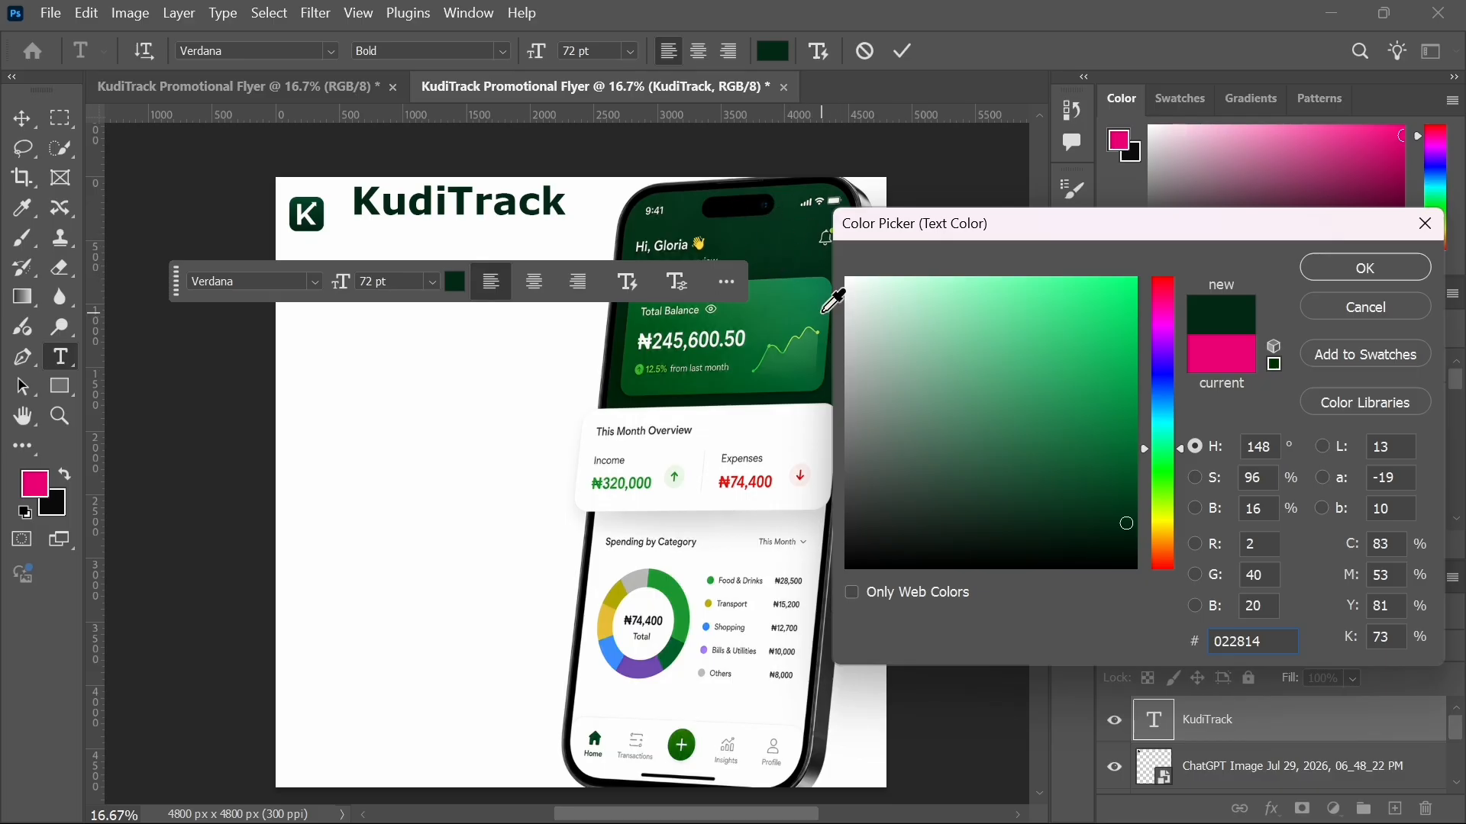
{"action": "left_click", "coordinate": [624, 329]}
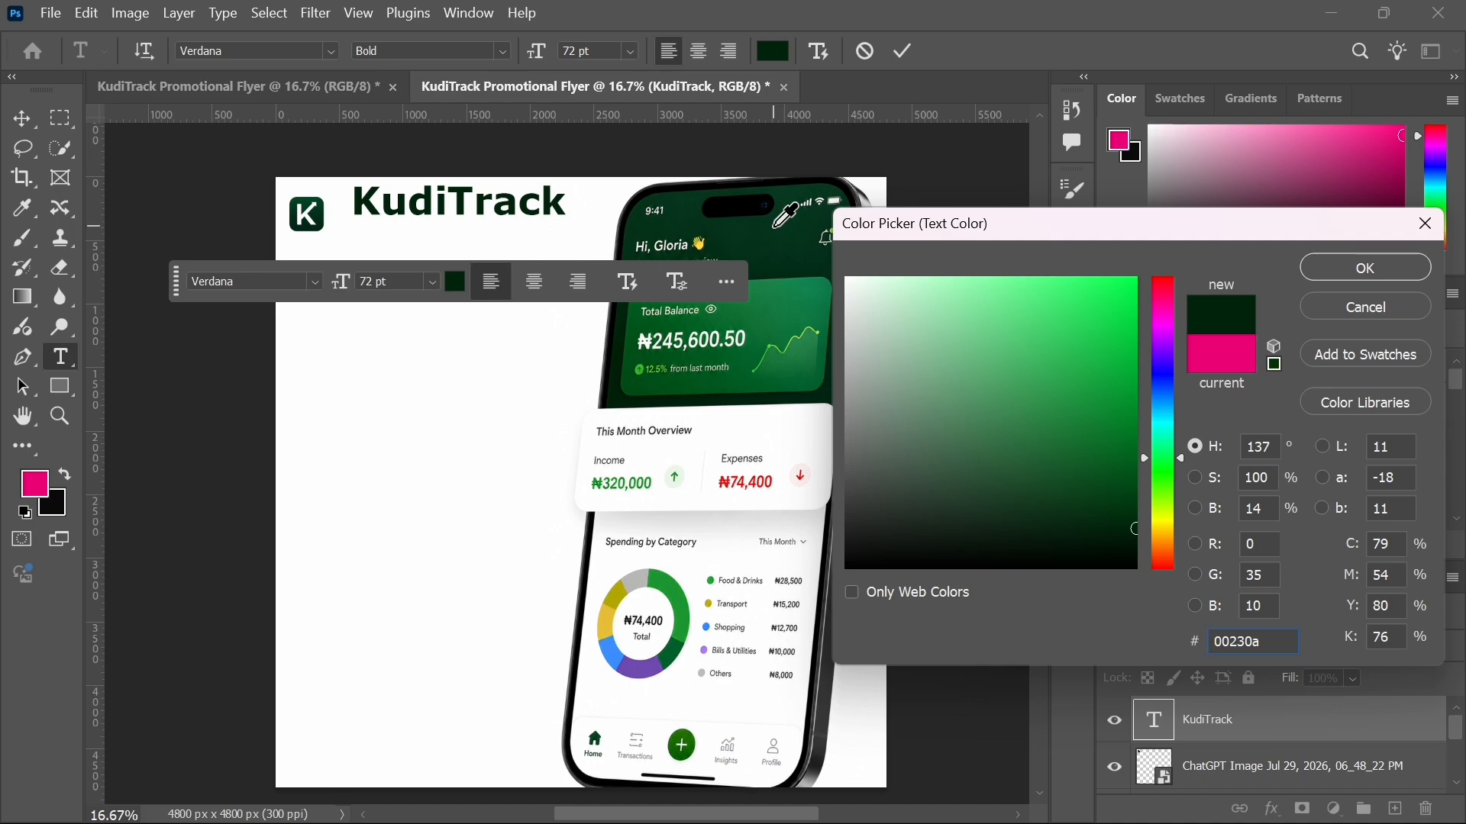
{"action": "left_click", "coordinate": [1367, 269]}
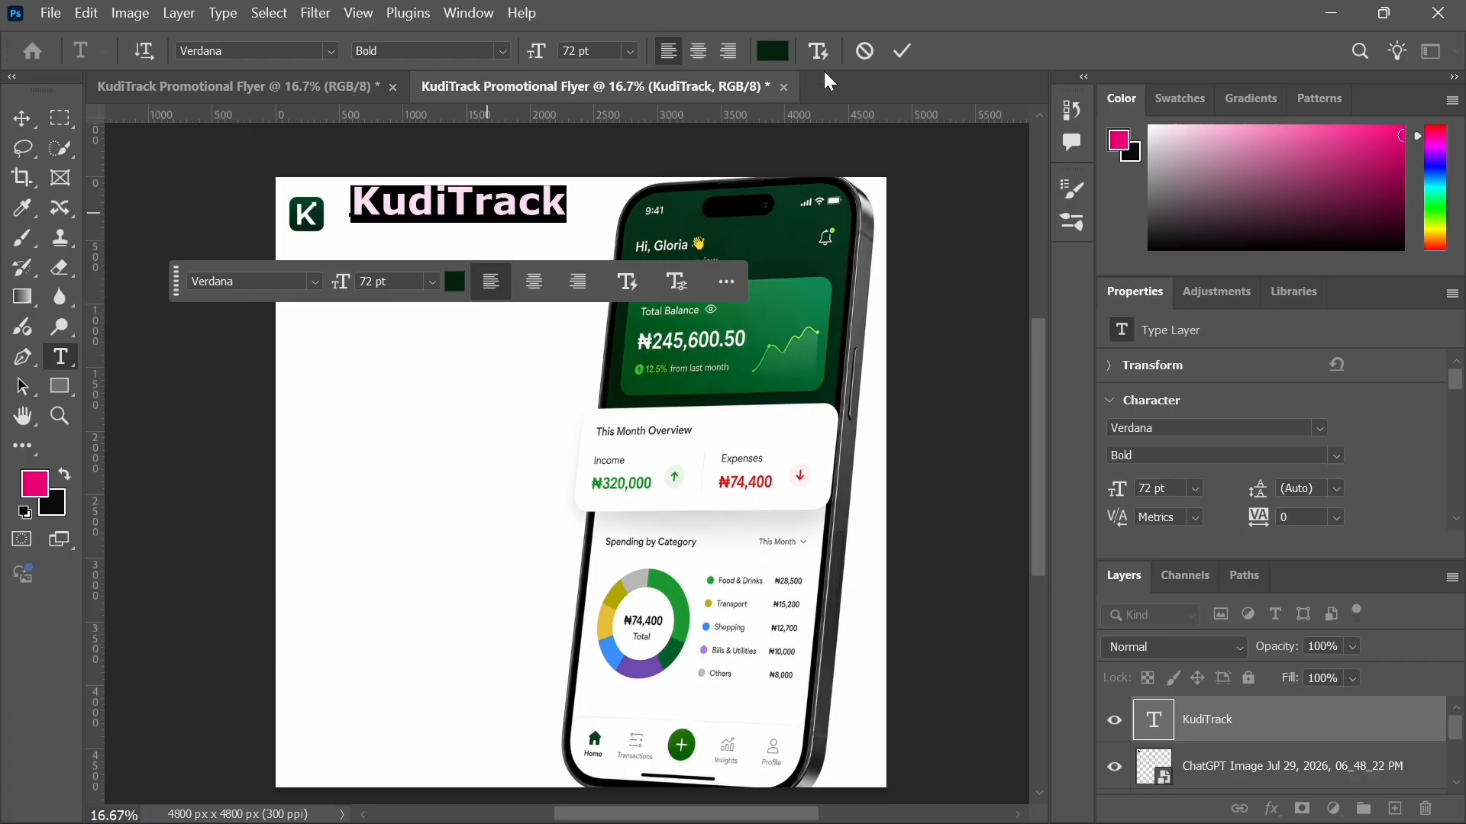
{"action": "left_click", "coordinate": [901, 53]}
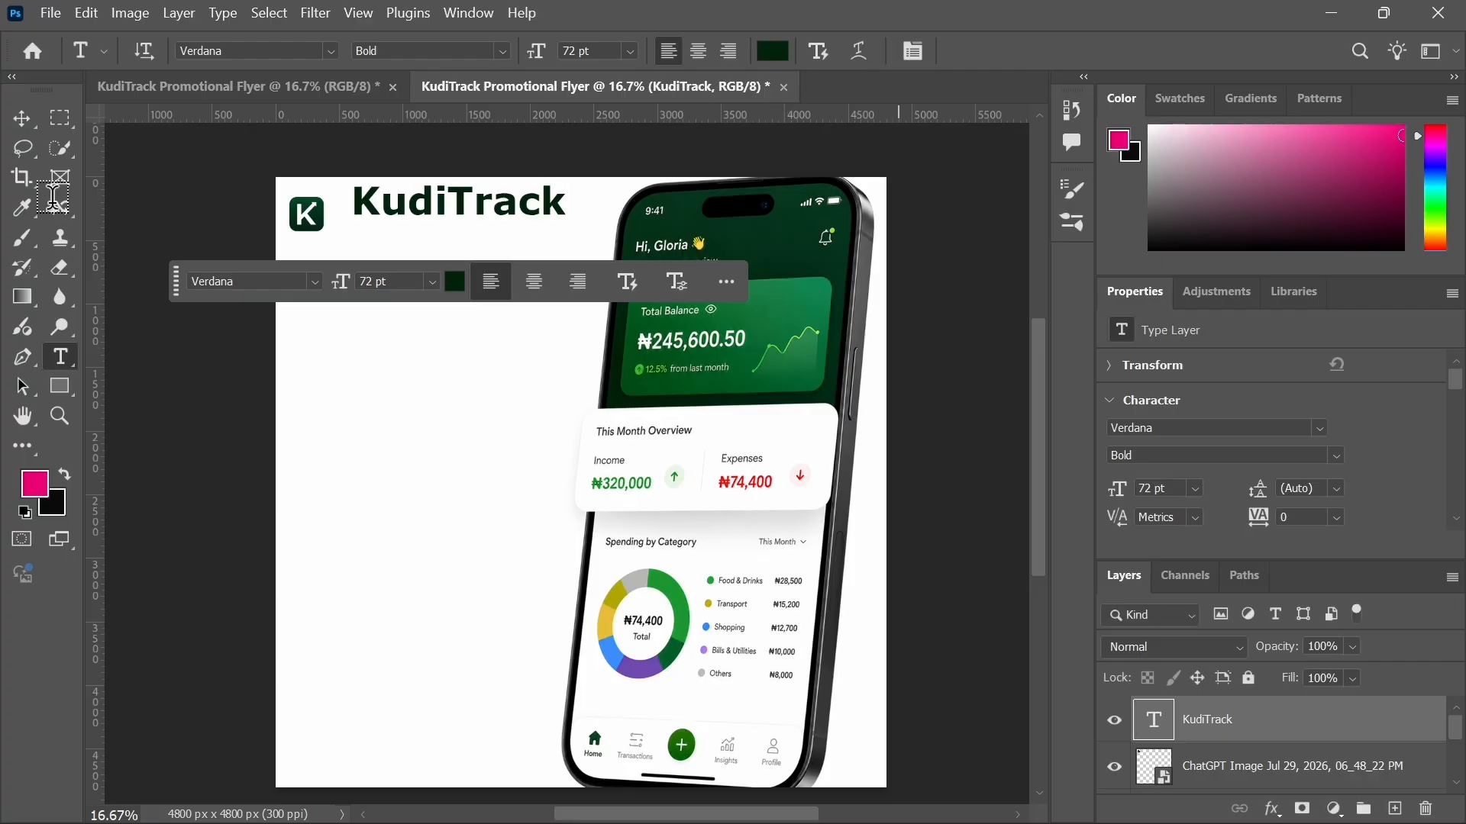
Step: Lower the KudiTrack text slightly and scale the K logo up to 495 px square
{"action": "left_click", "coordinate": [23, 122]}
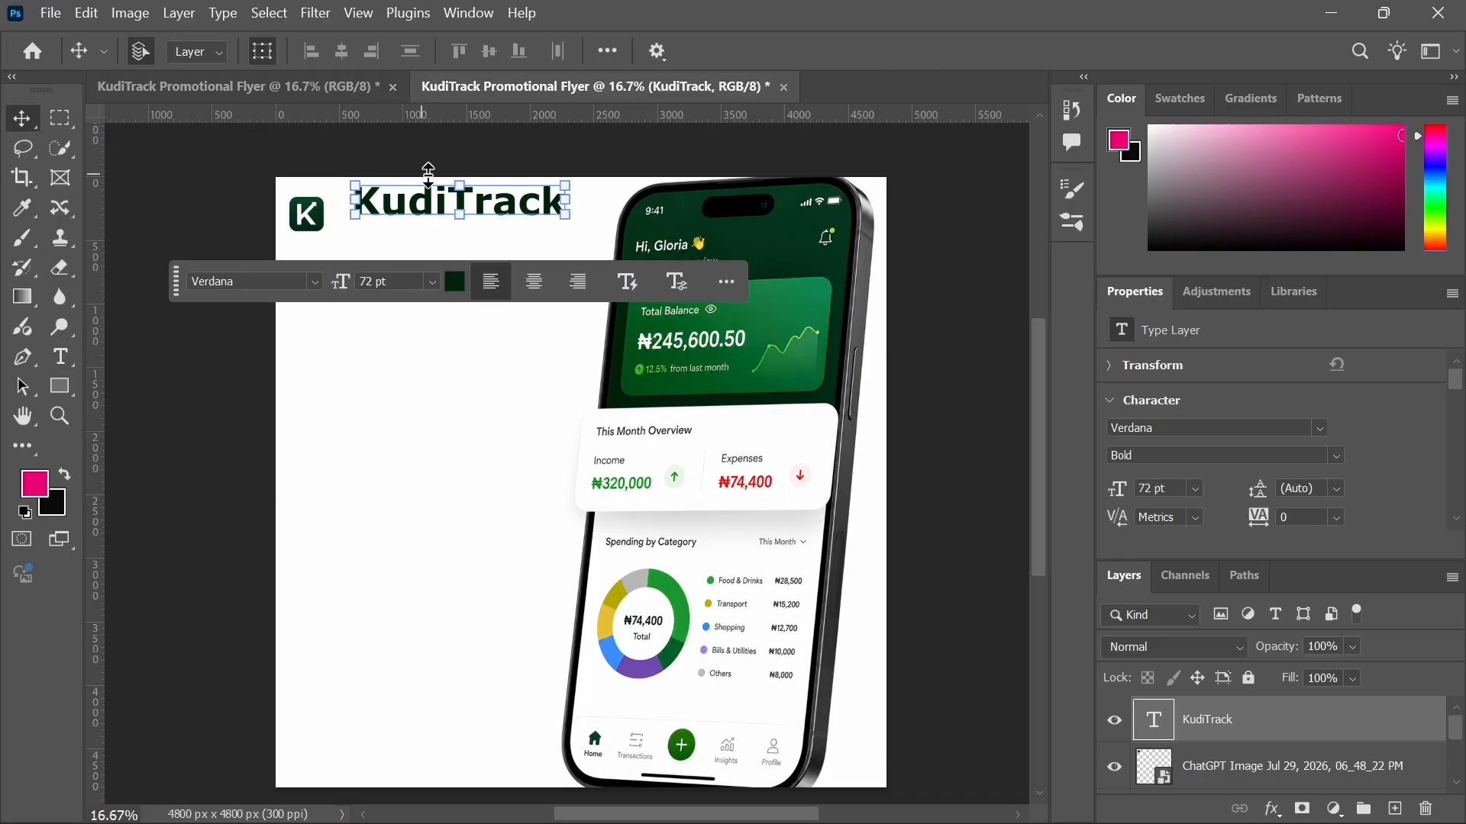
{"action": "mouse_move", "coordinate": [447, 202]}
{"action": "left_mouse_down"}
{"action": "mouse_move", "coordinate": [443, 231]}
{"action": "mouse_move", "coordinate": [439, 216]}
{"action": "left_mouse_up"}
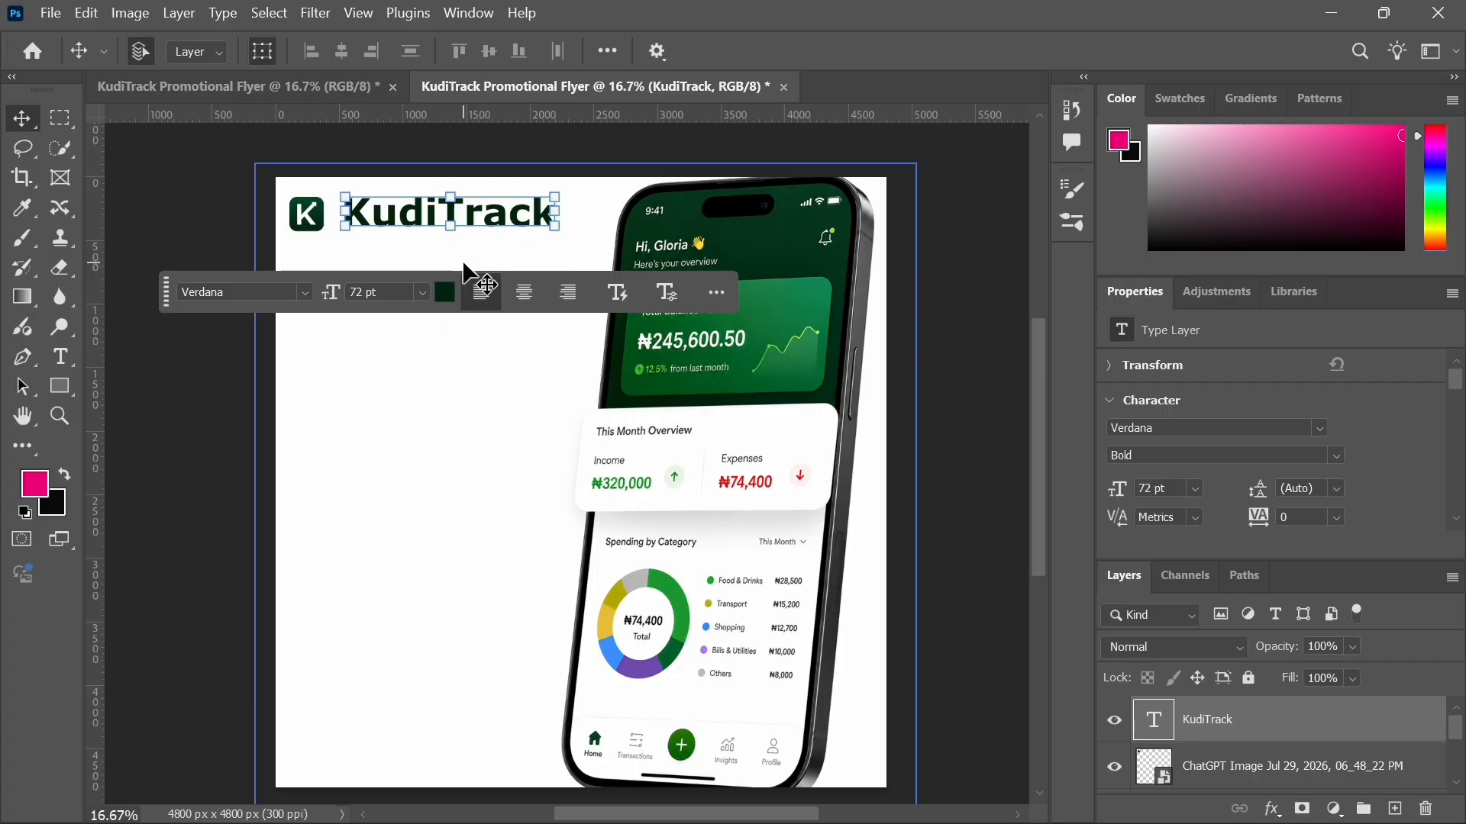
{"action": "left_click", "coordinate": [310, 228]}
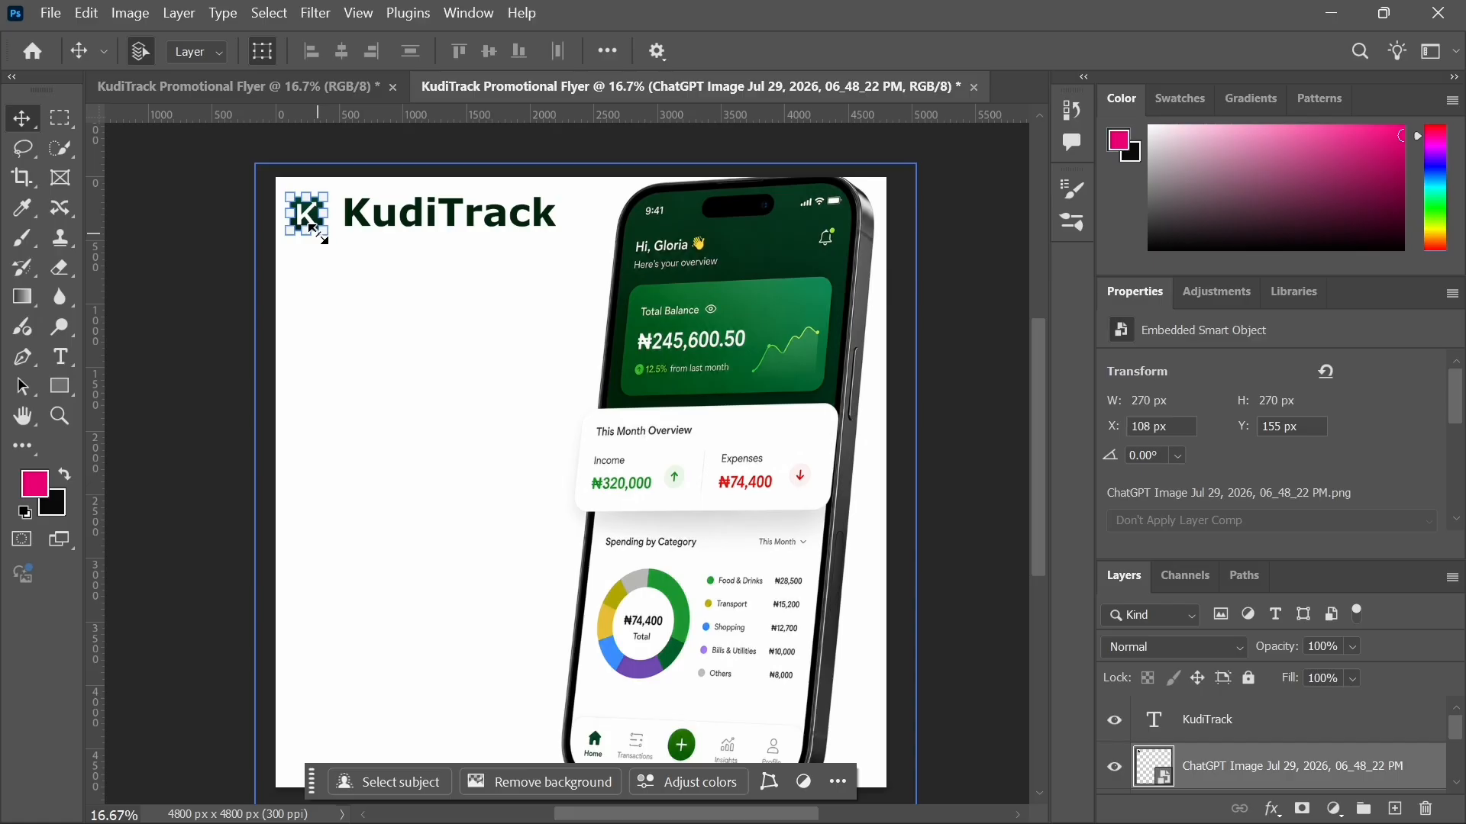
{"action": "left_click_drag", "start_coordinate": [320, 238], "coordinate": [354, 268]}
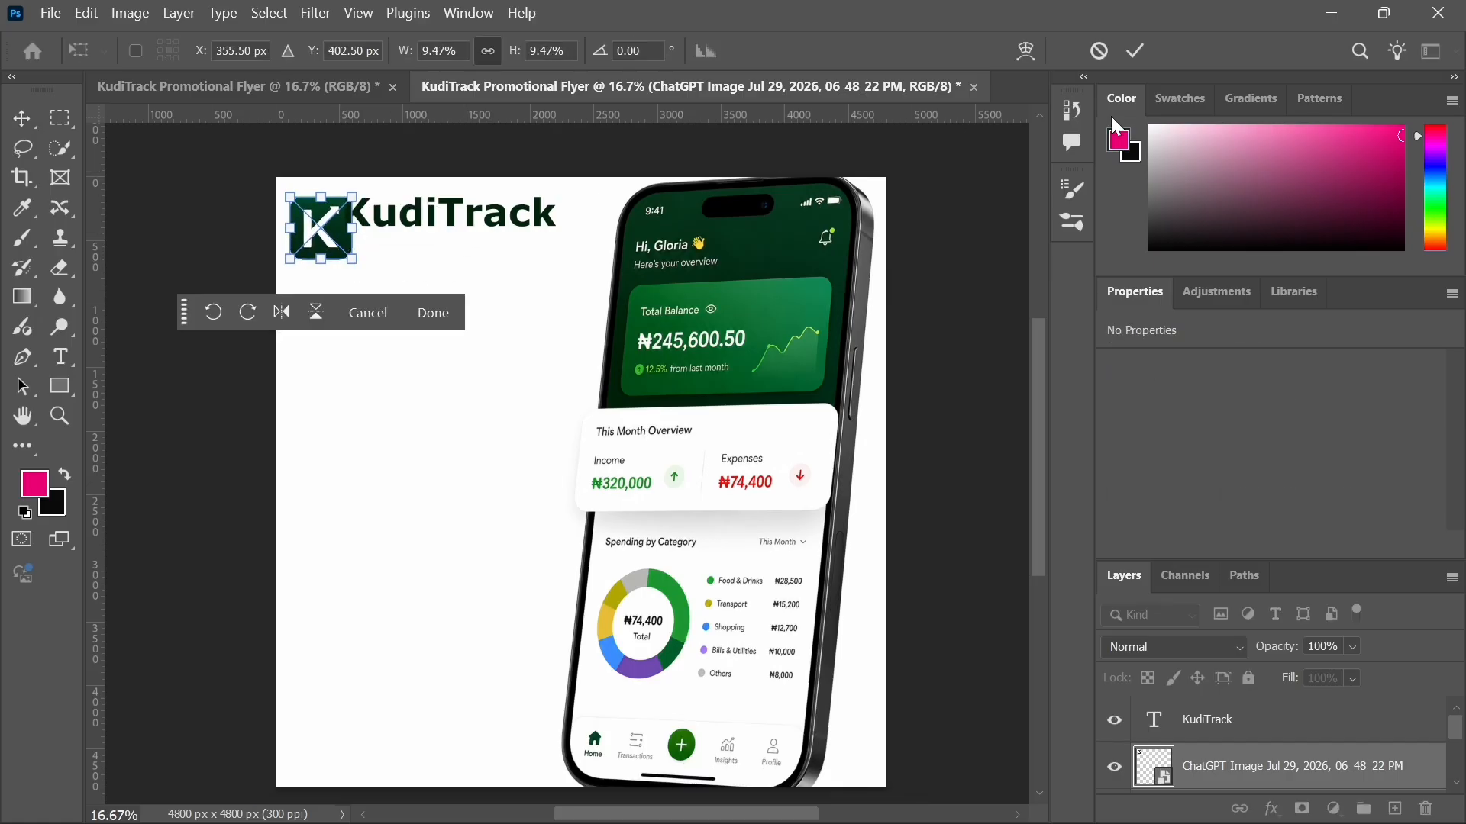
{"action": "left_click", "coordinate": [1141, 48]}
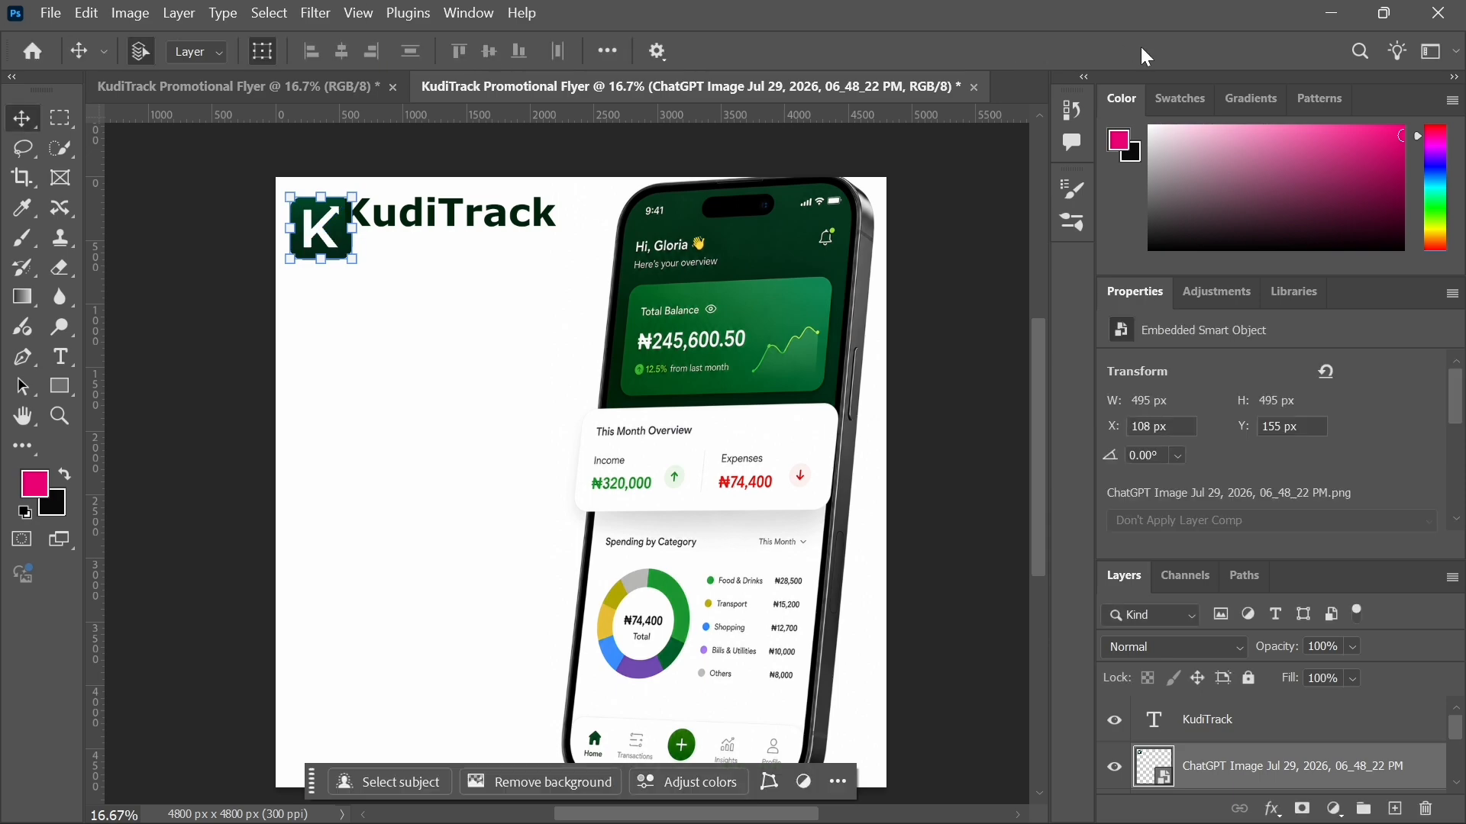
Step: Reposition the KudiTrack text beside the enlarged logo and try scaling it down
{"action": "mouse_move", "coordinate": [421, 226]}
{"action": "left_mouse_down"}
{"action": "mouse_move", "coordinate": [472, 250]}
{"action": "mouse_move", "coordinate": [450, 228]}
{"action": "mouse_move", "coordinate": [430, 231]}
{"action": "left_mouse_up"}
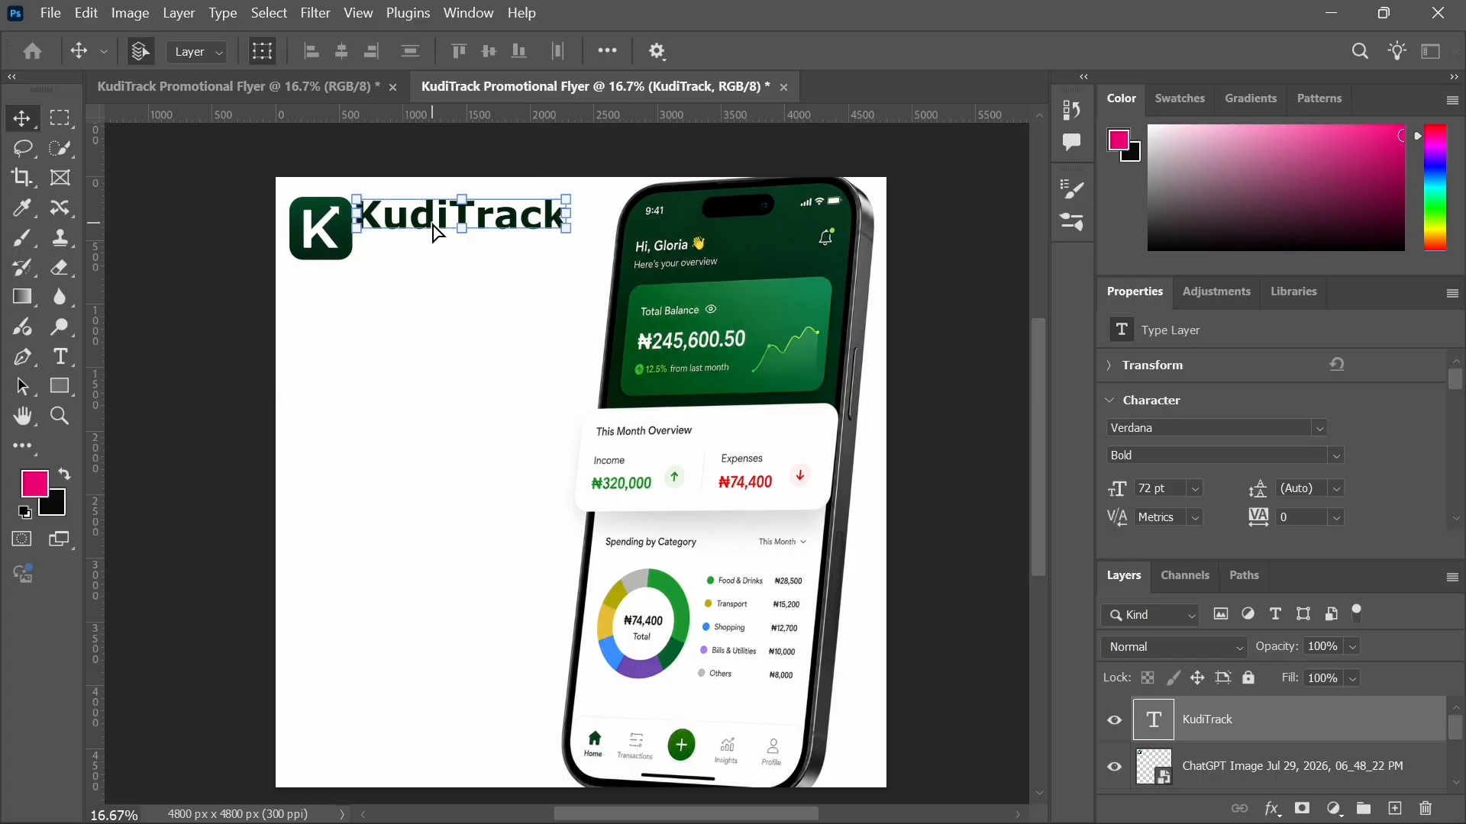
{"action": "left_click_drag", "start_coordinate": [568, 200], "coordinate": [527, 199]}
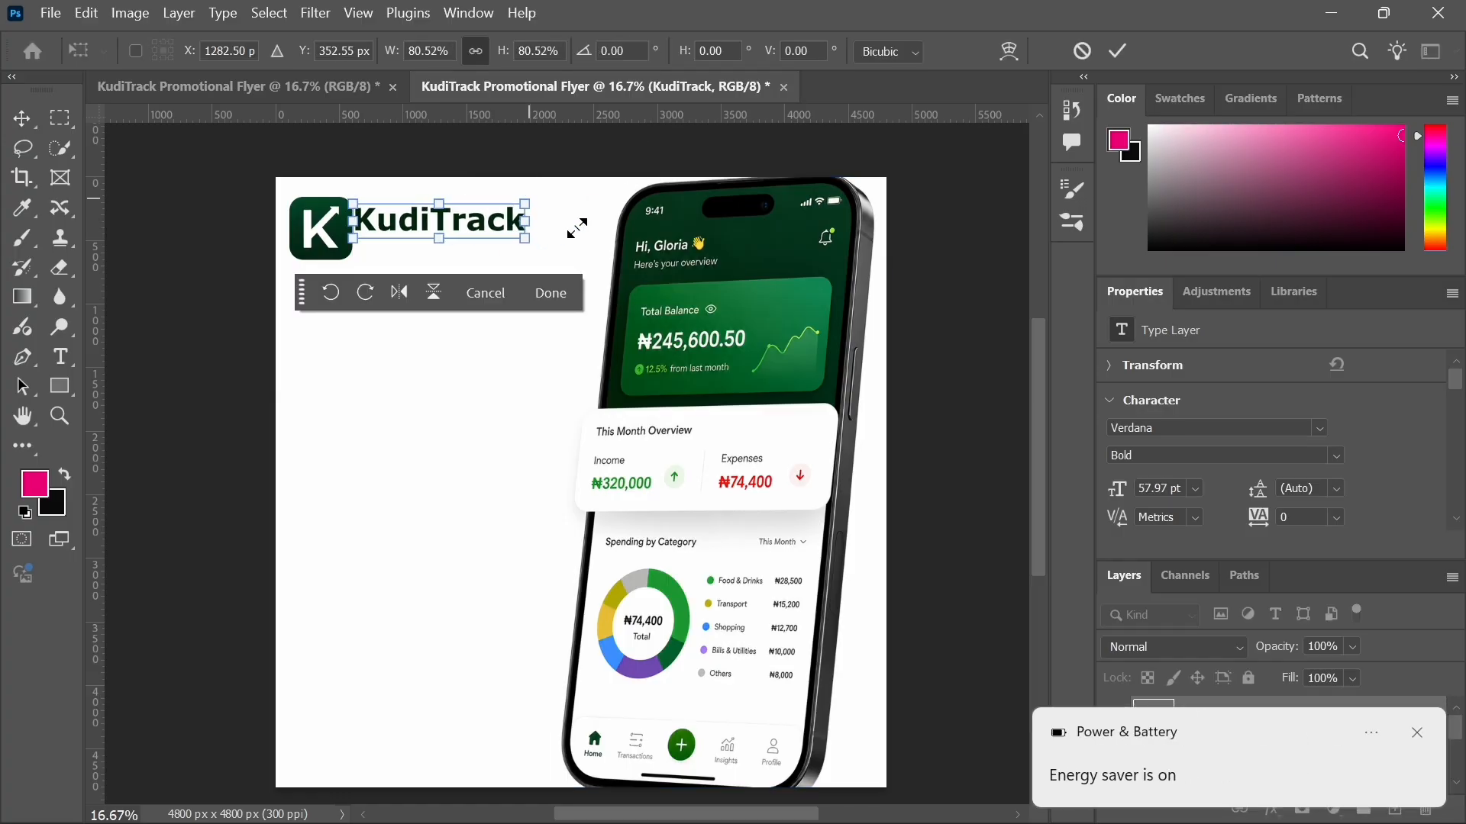
{"action": "left_click", "coordinate": [1082, 51]}
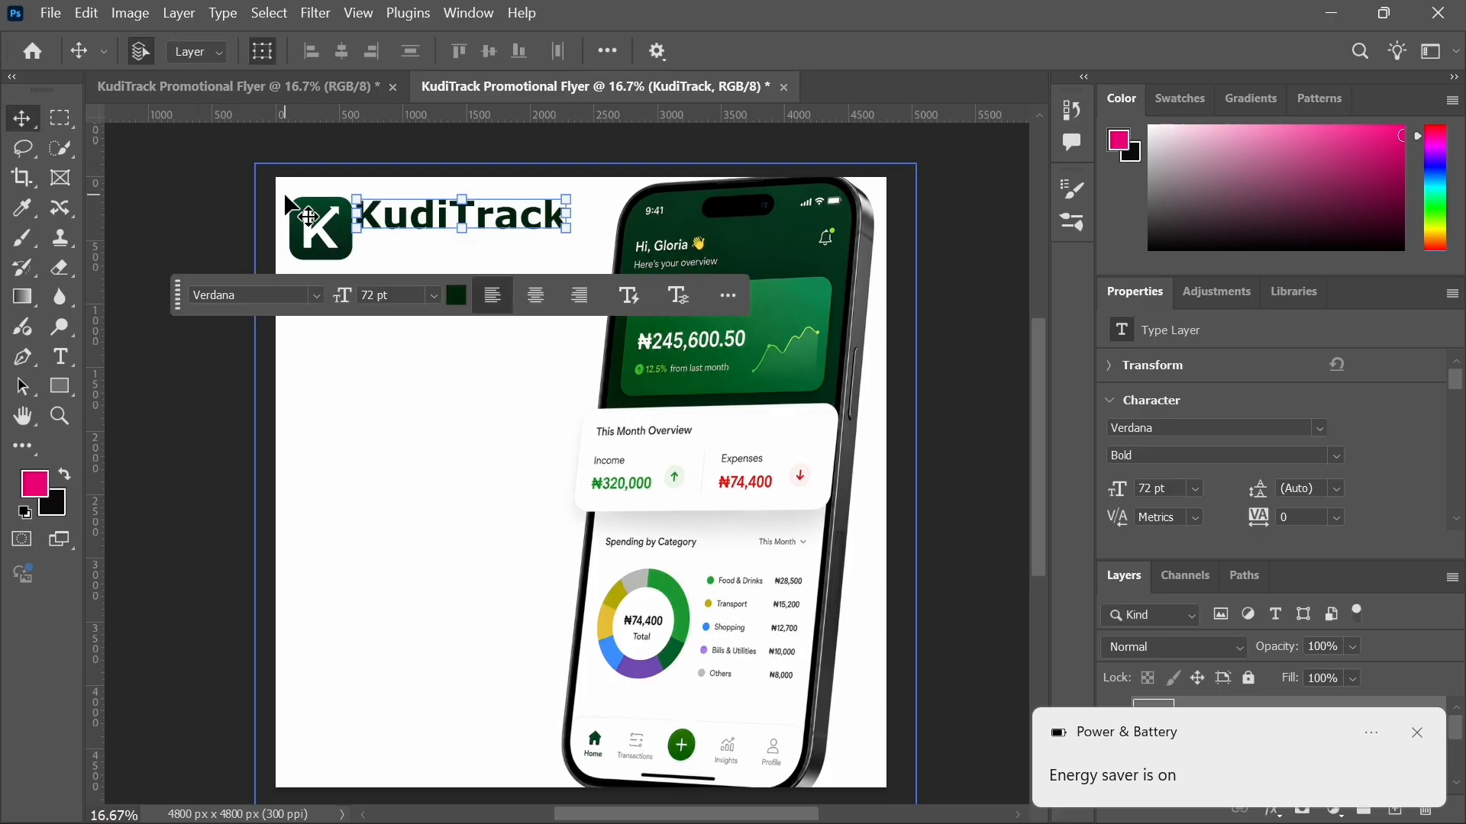
Step: Set the KudiTrack text size to 36 pt
{"action": "left_click", "coordinate": [57, 362]}
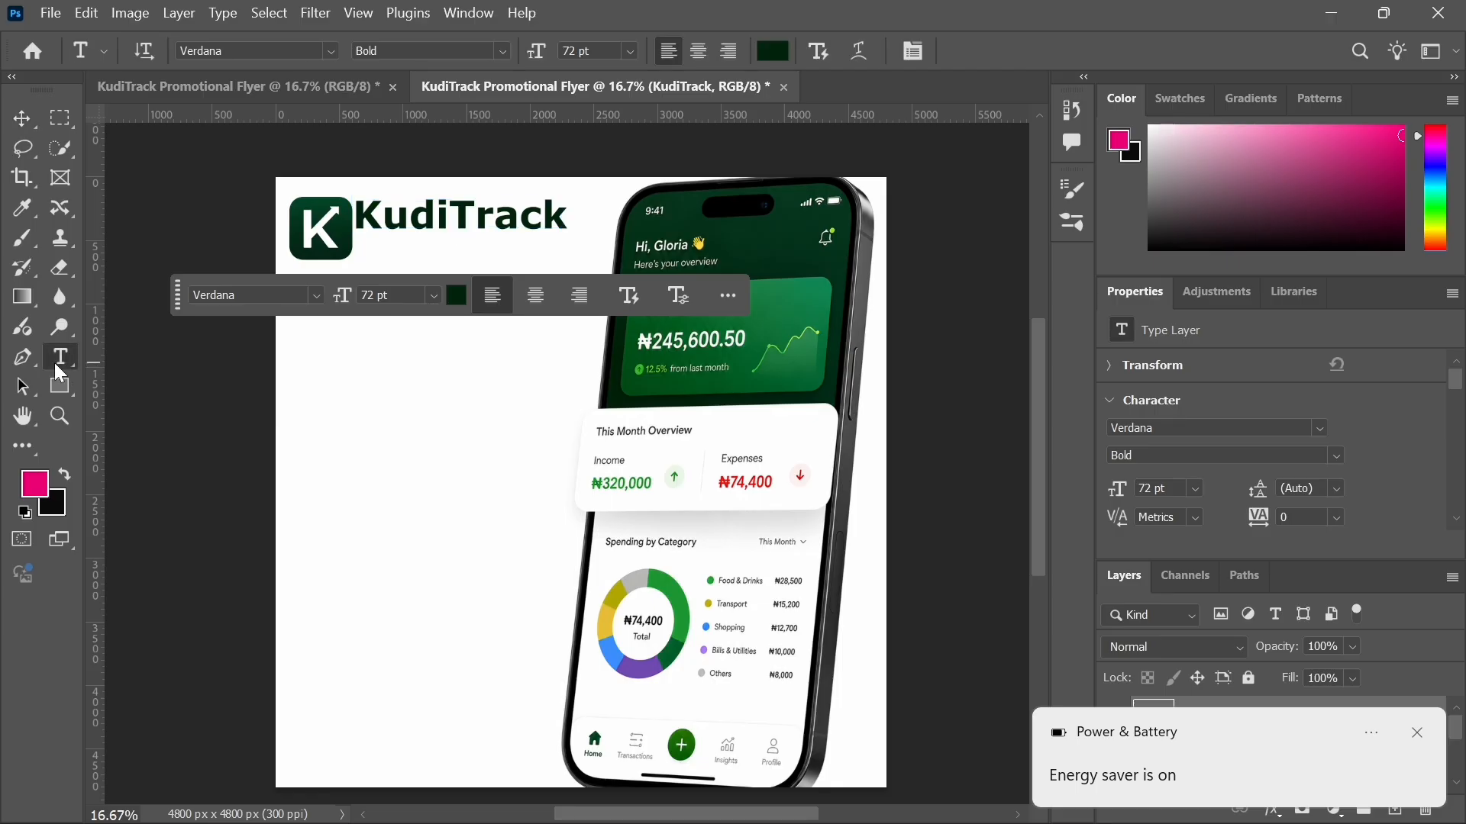
{"action": "left_click", "coordinate": [630, 54]}
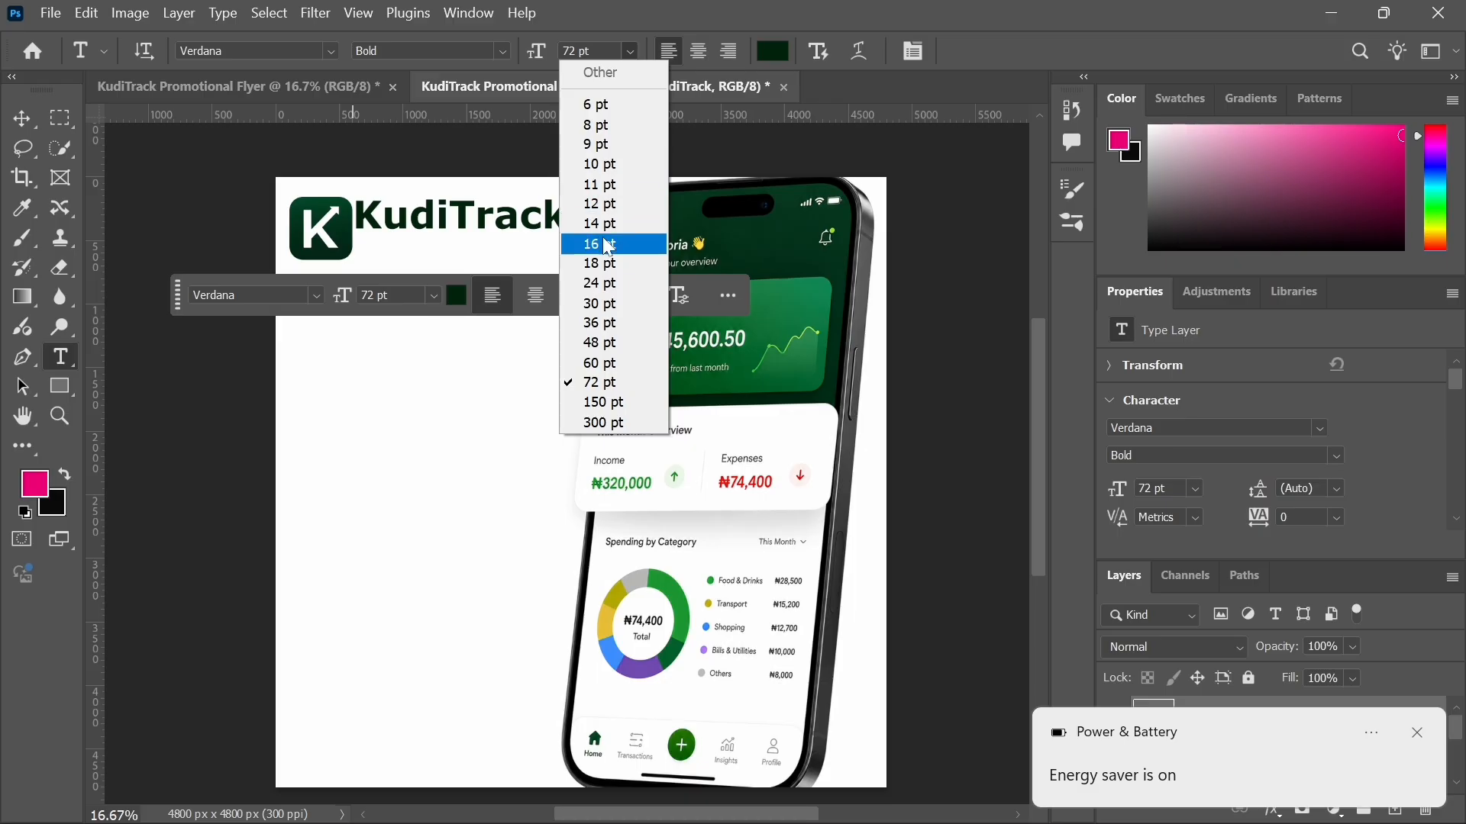
{"action": "left_click", "coordinate": [609, 263]}
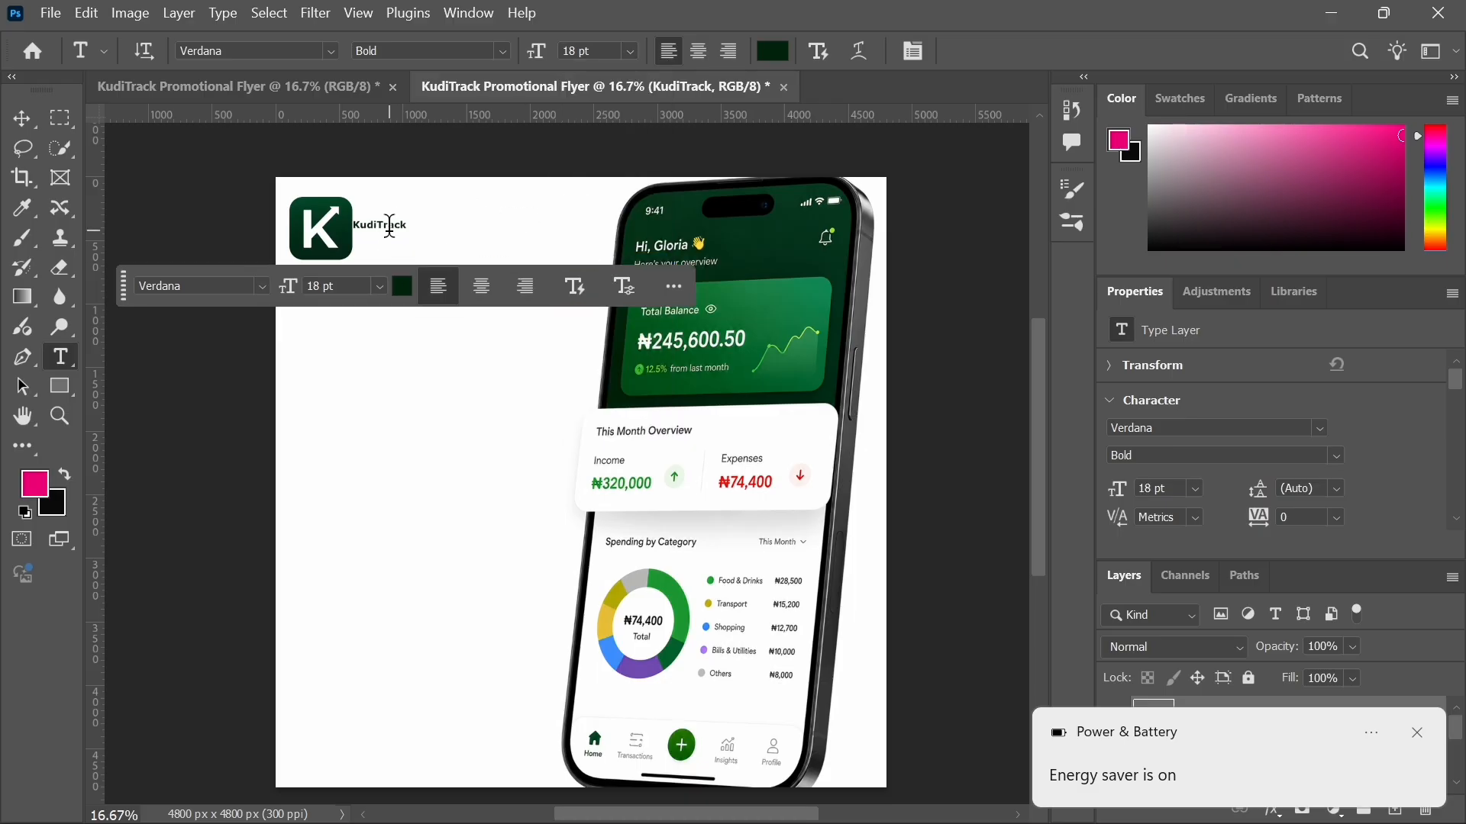
{"action": "left_click", "coordinate": [634, 54]}
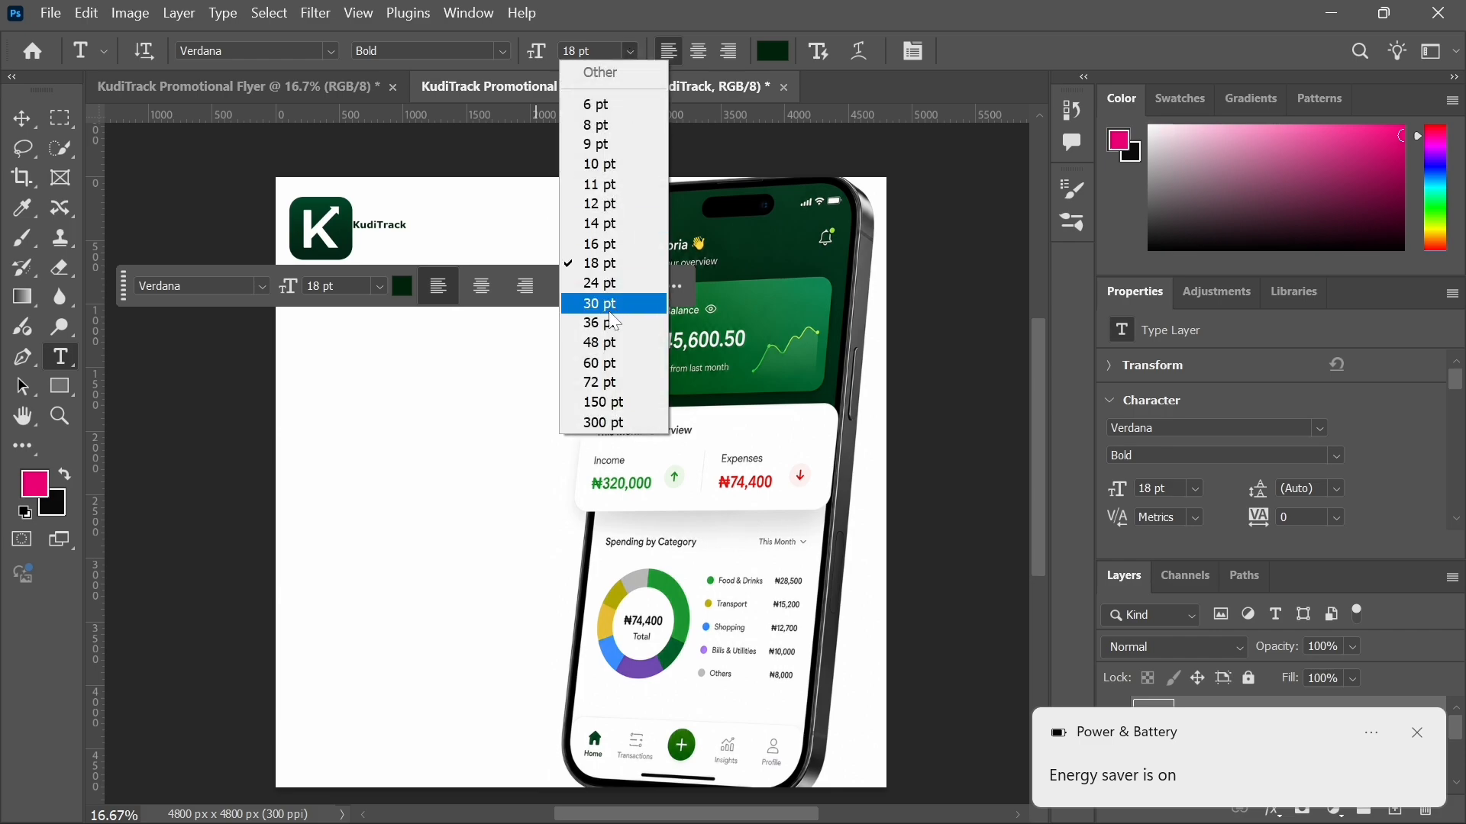
{"action": "left_click", "coordinate": [600, 286]}
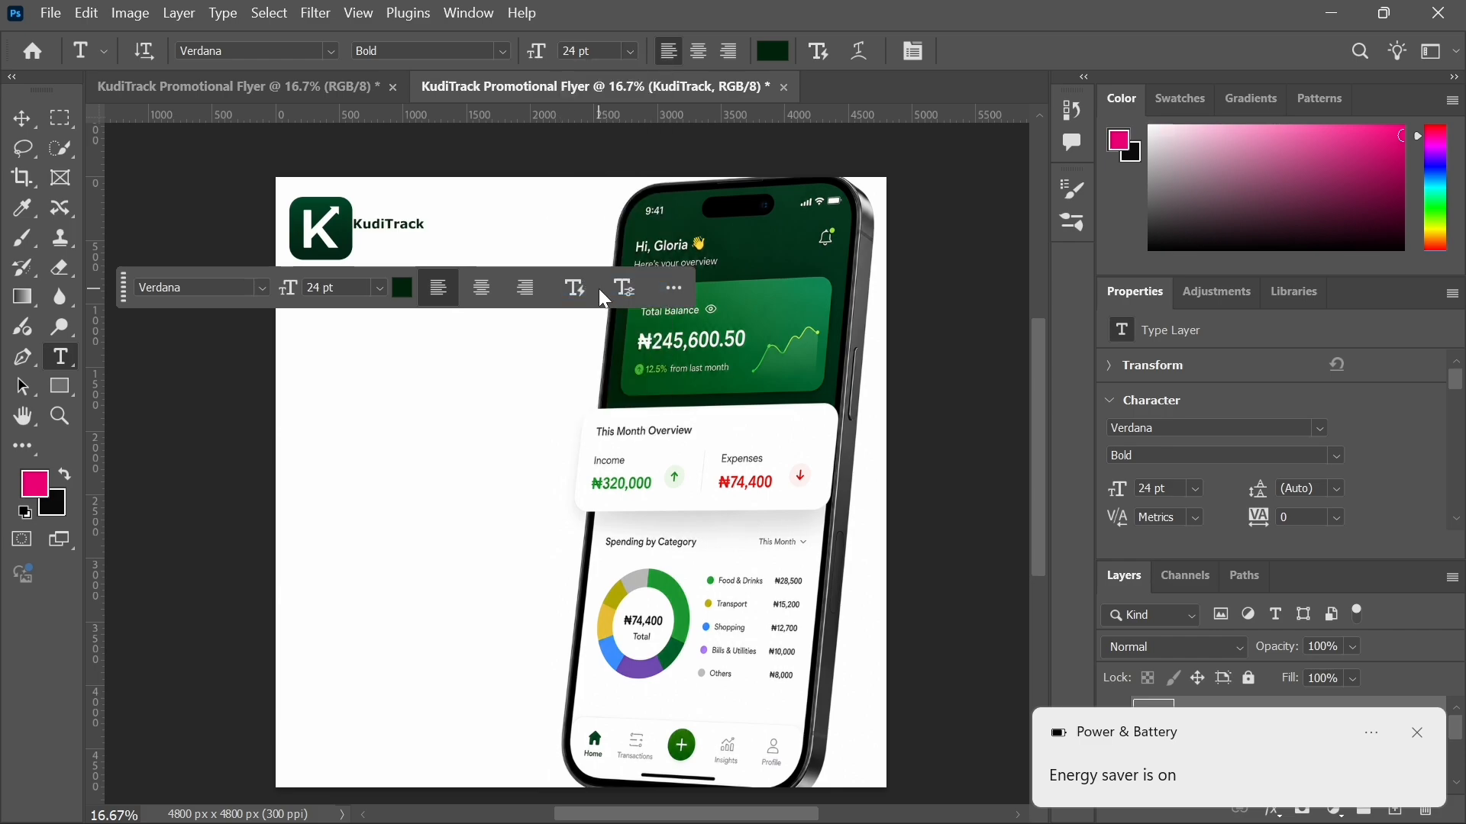
{"action": "left_click", "coordinate": [633, 50]}
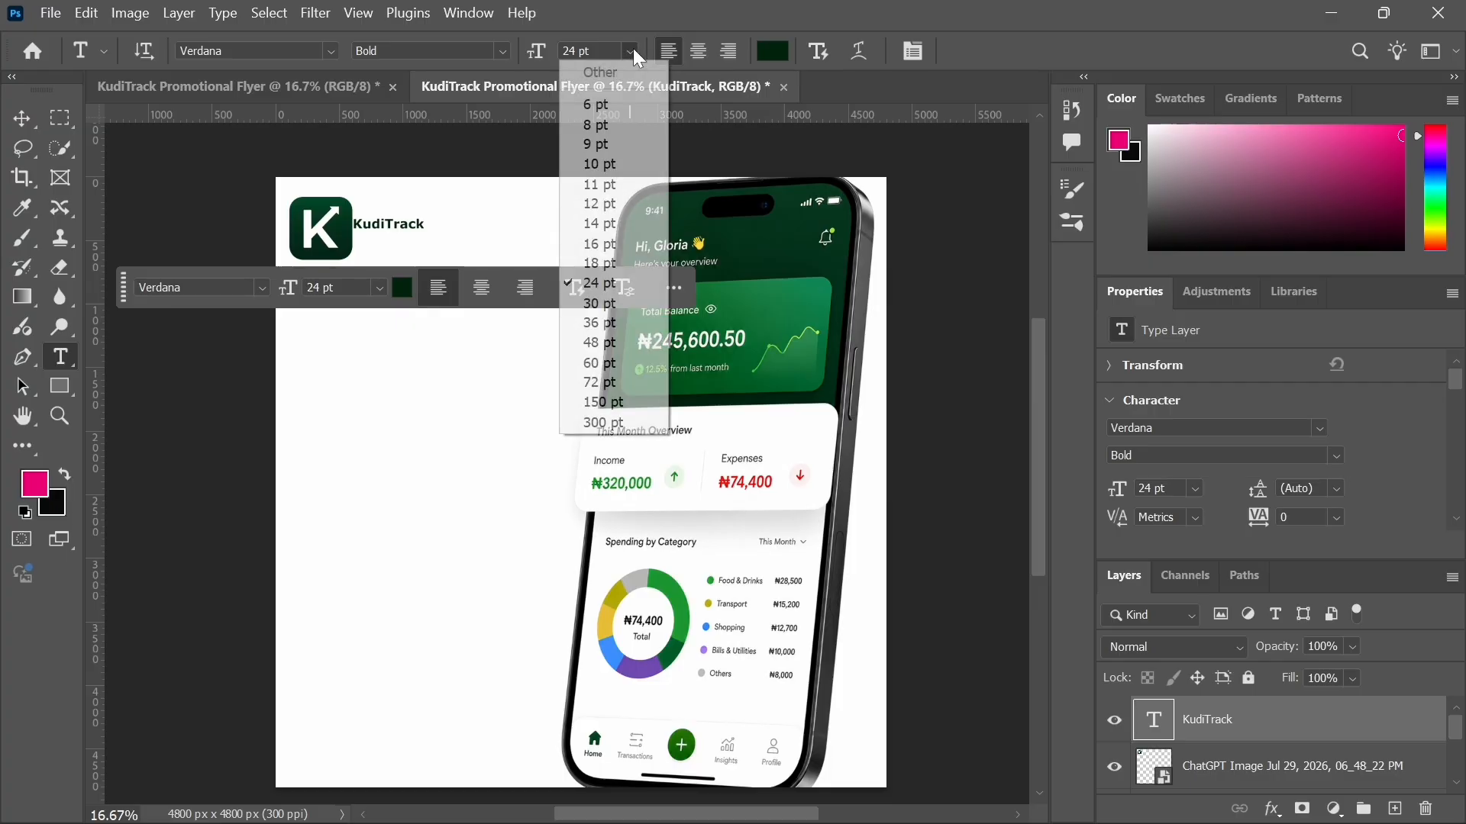
{"action": "left_click", "coordinate": [599, 322]}
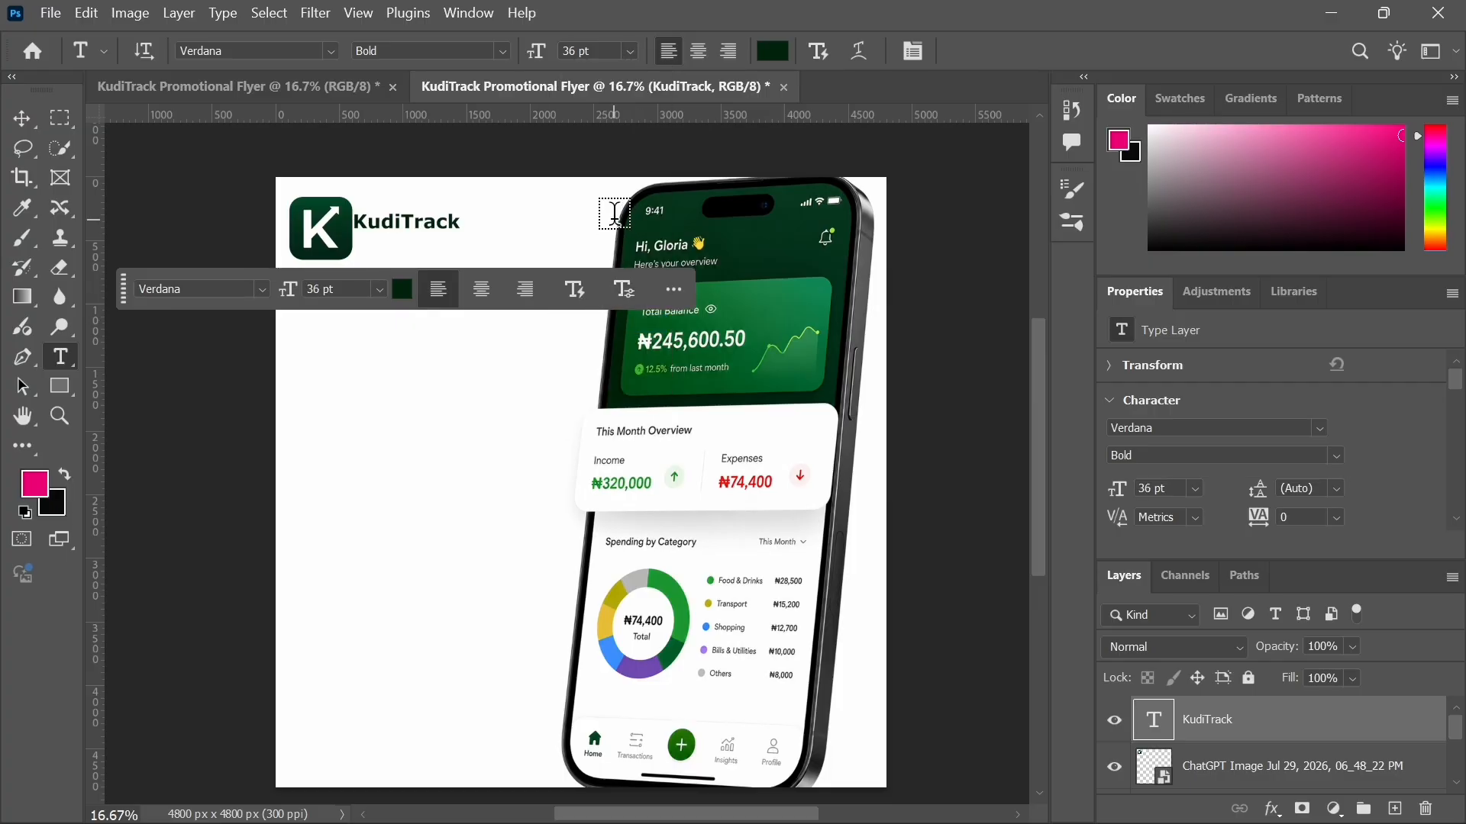
Step: Set the KudiTrack text size to 48 pt
{"action": "left_click", "coordinate": [631, 52]}
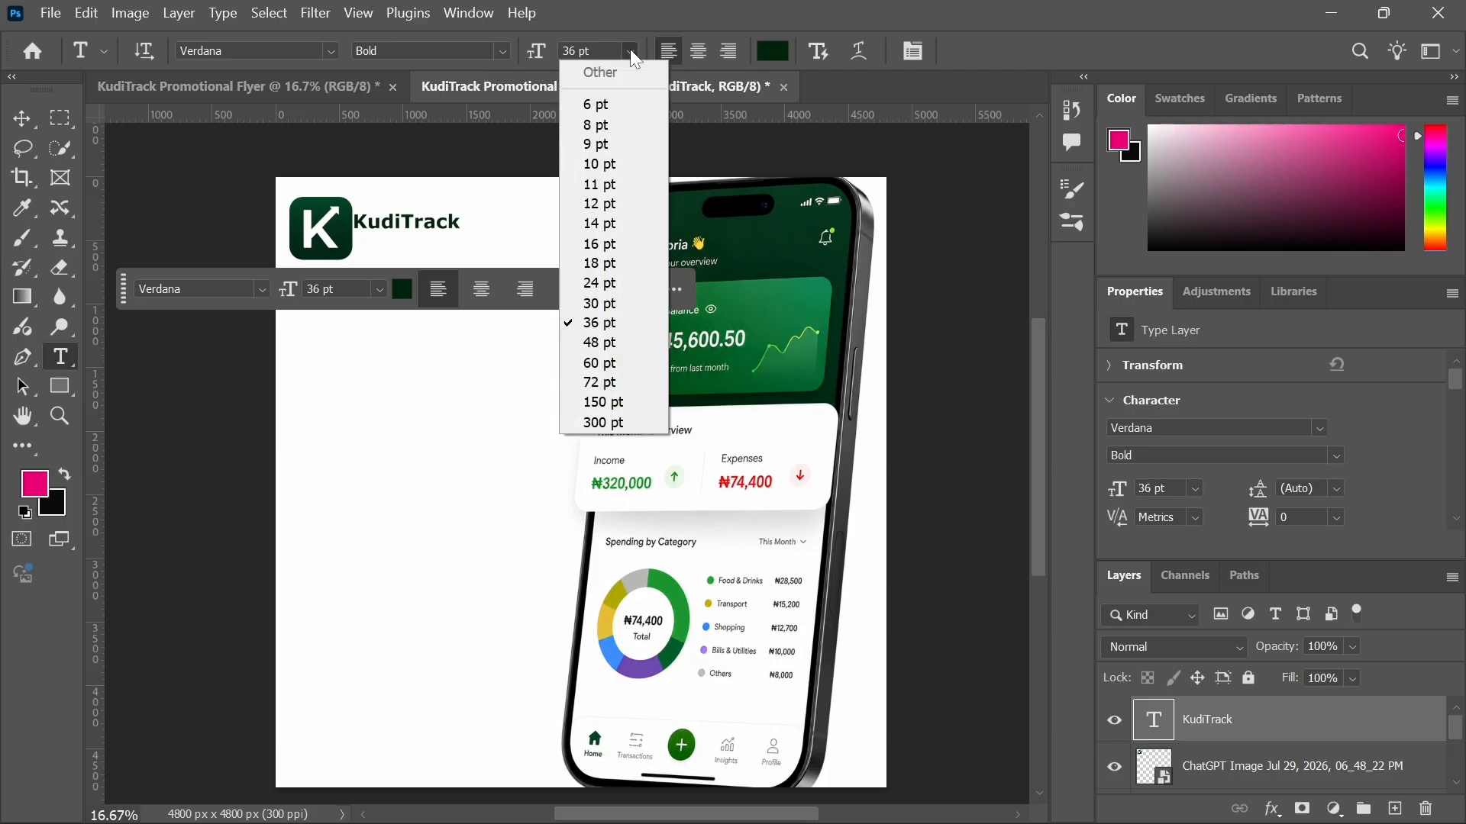
{"action": "left_click", "coordinate": [634, 342]}
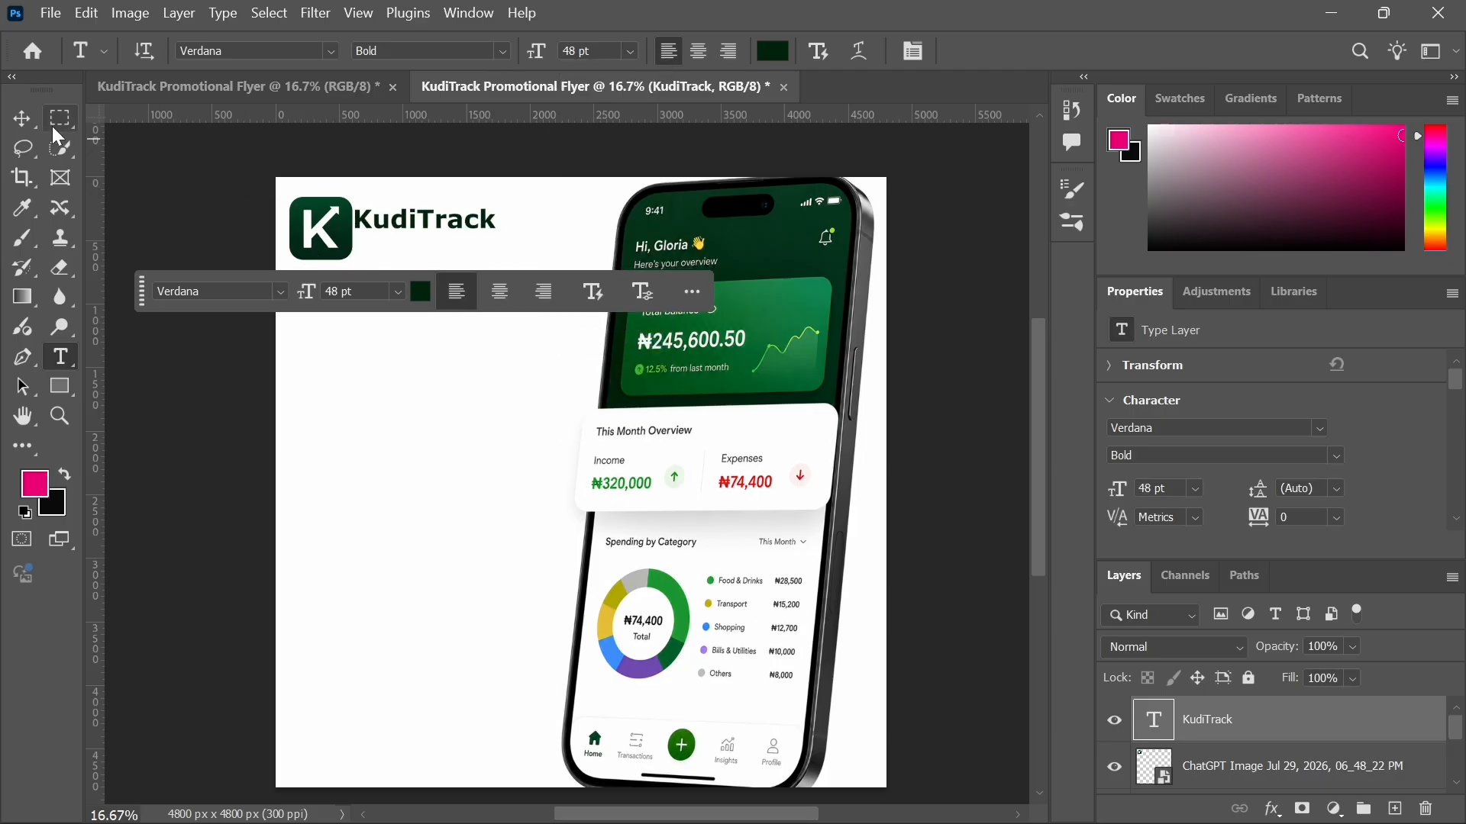
{"action": "left_click", "coordinate": [21, 119]}
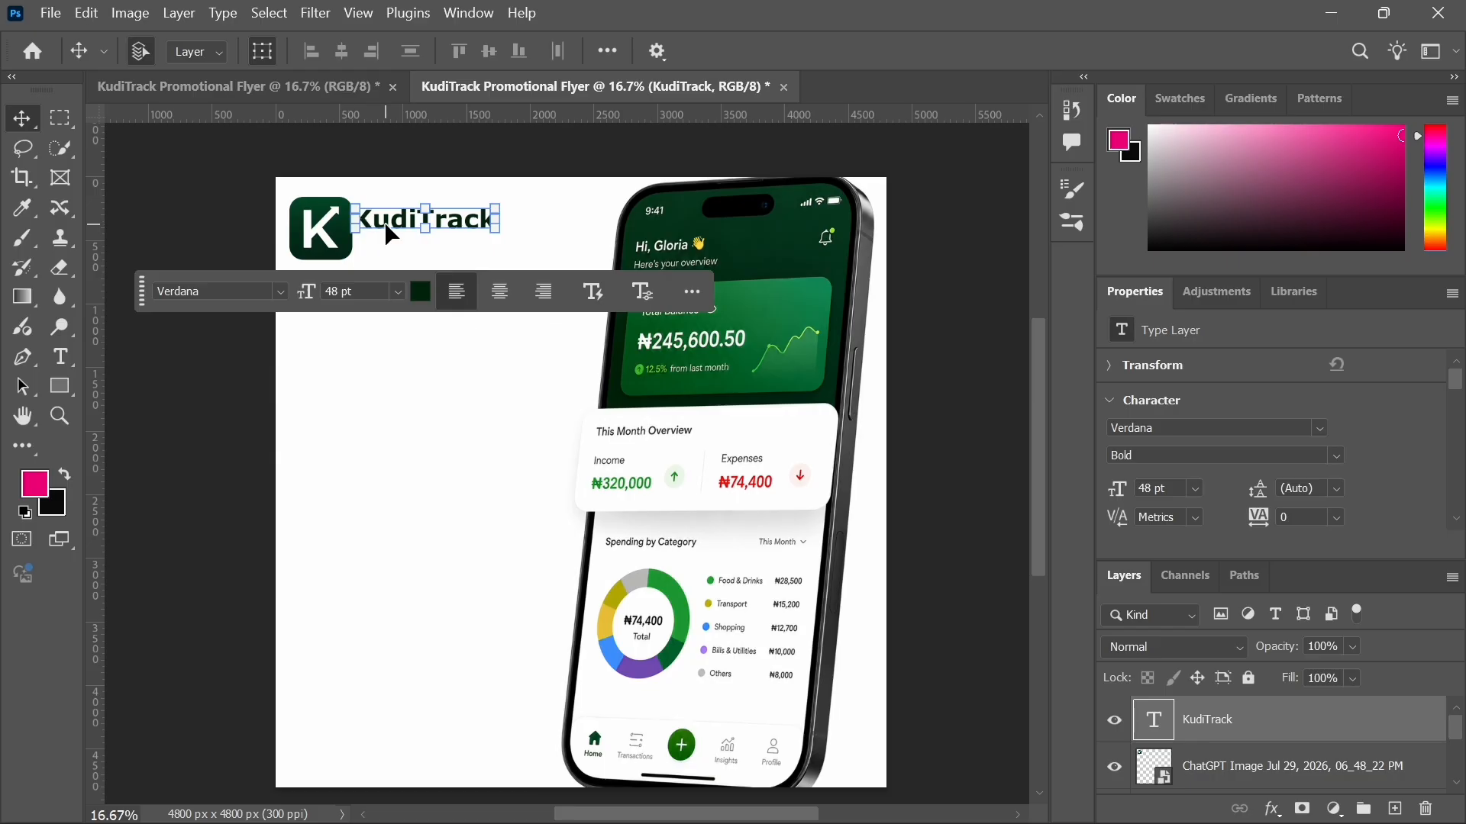
Step: Move the KudiTrack text so it sits vertically centred beside the K logo
{"action": "left_click_drag", "start_coordinate": [391, 235], "coordinate": [413, 221]}
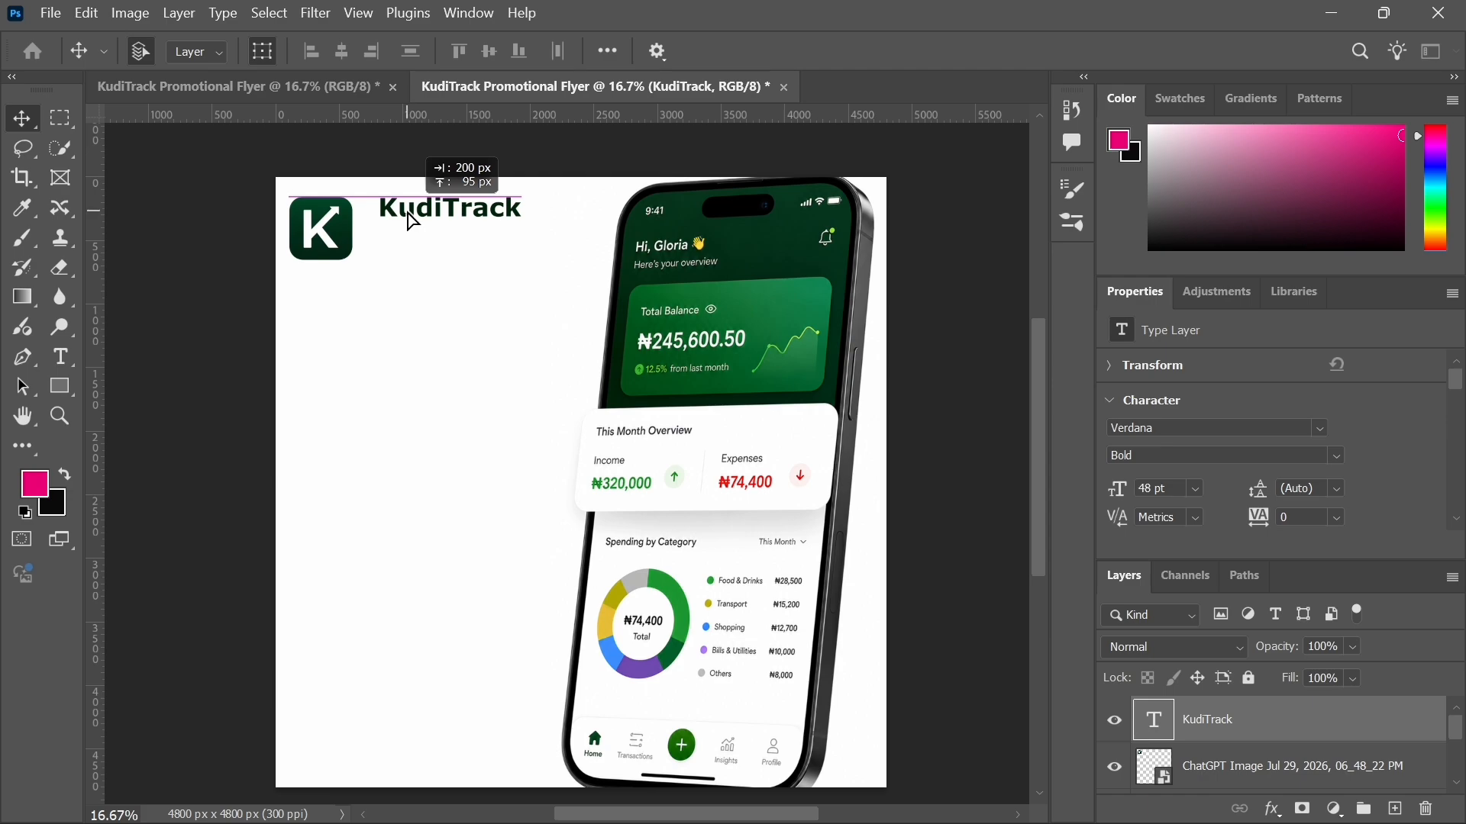
{"action": "left_click_drag", "start_coordinate": [412, 222], "coordinate": [406, 232]}
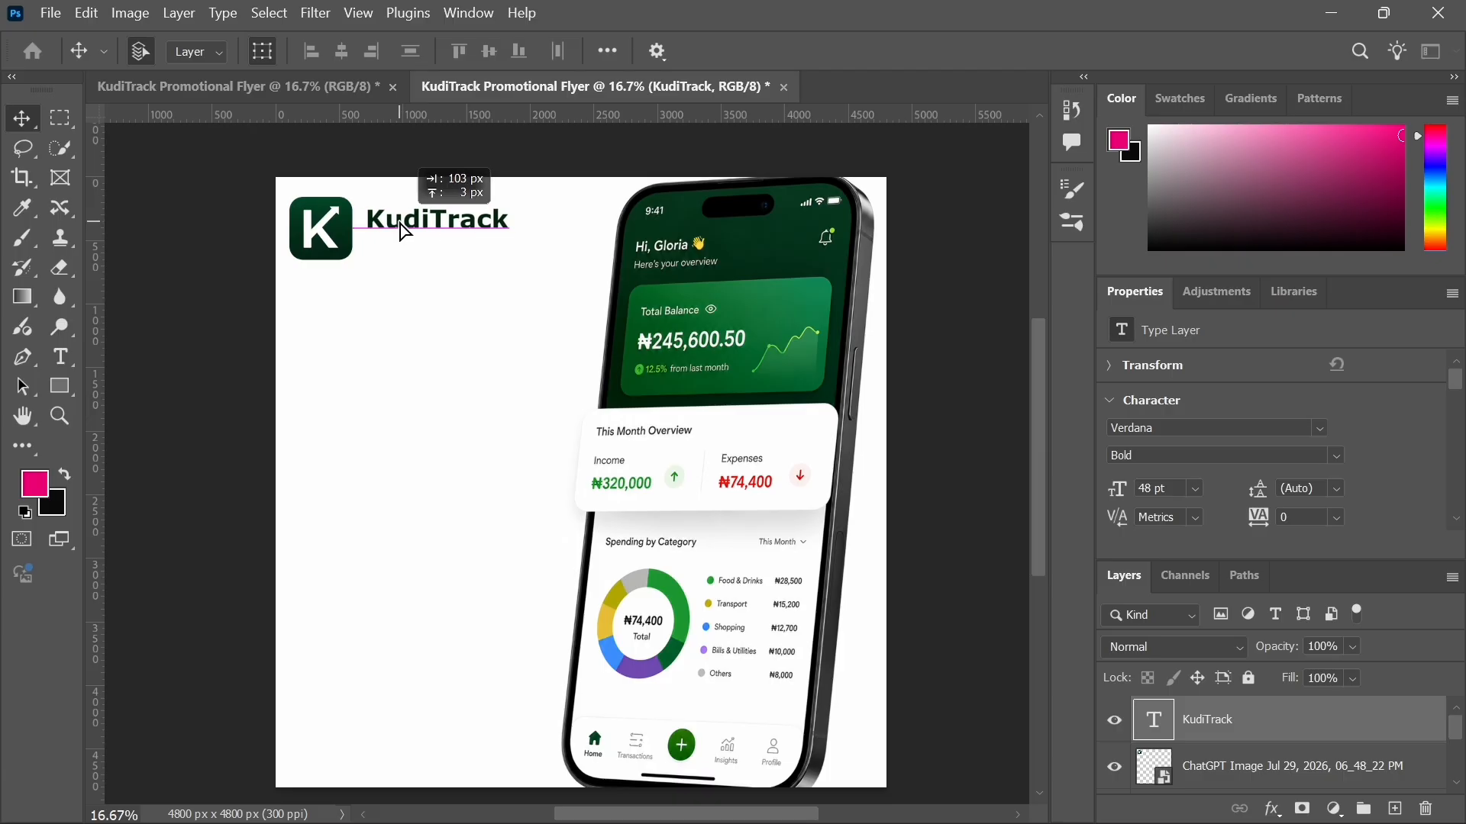
{"action": "double_click", "coordinate": [406, 231]}
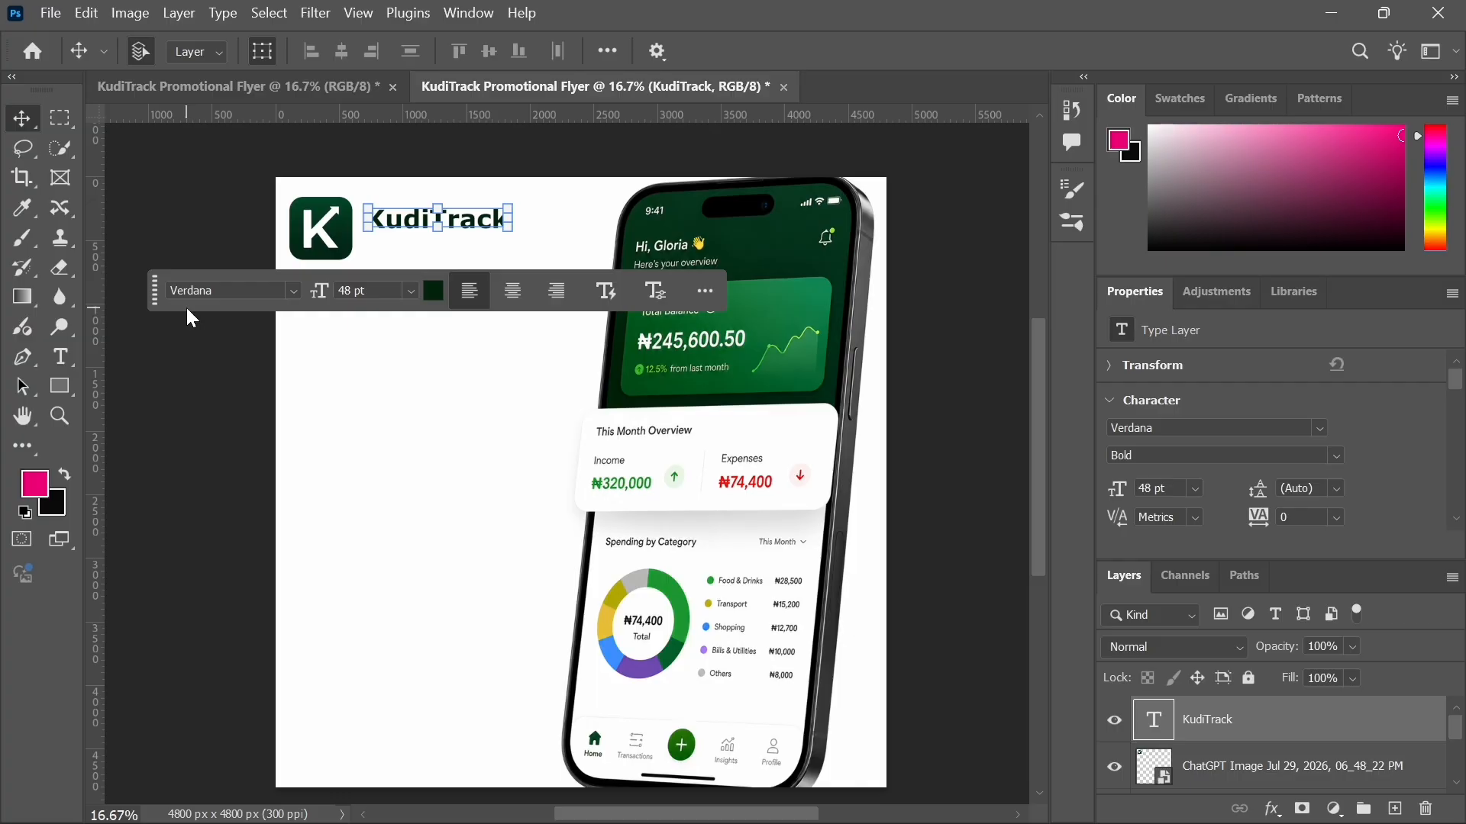
{"action": "left_click", "coordinate": [188, 396]}
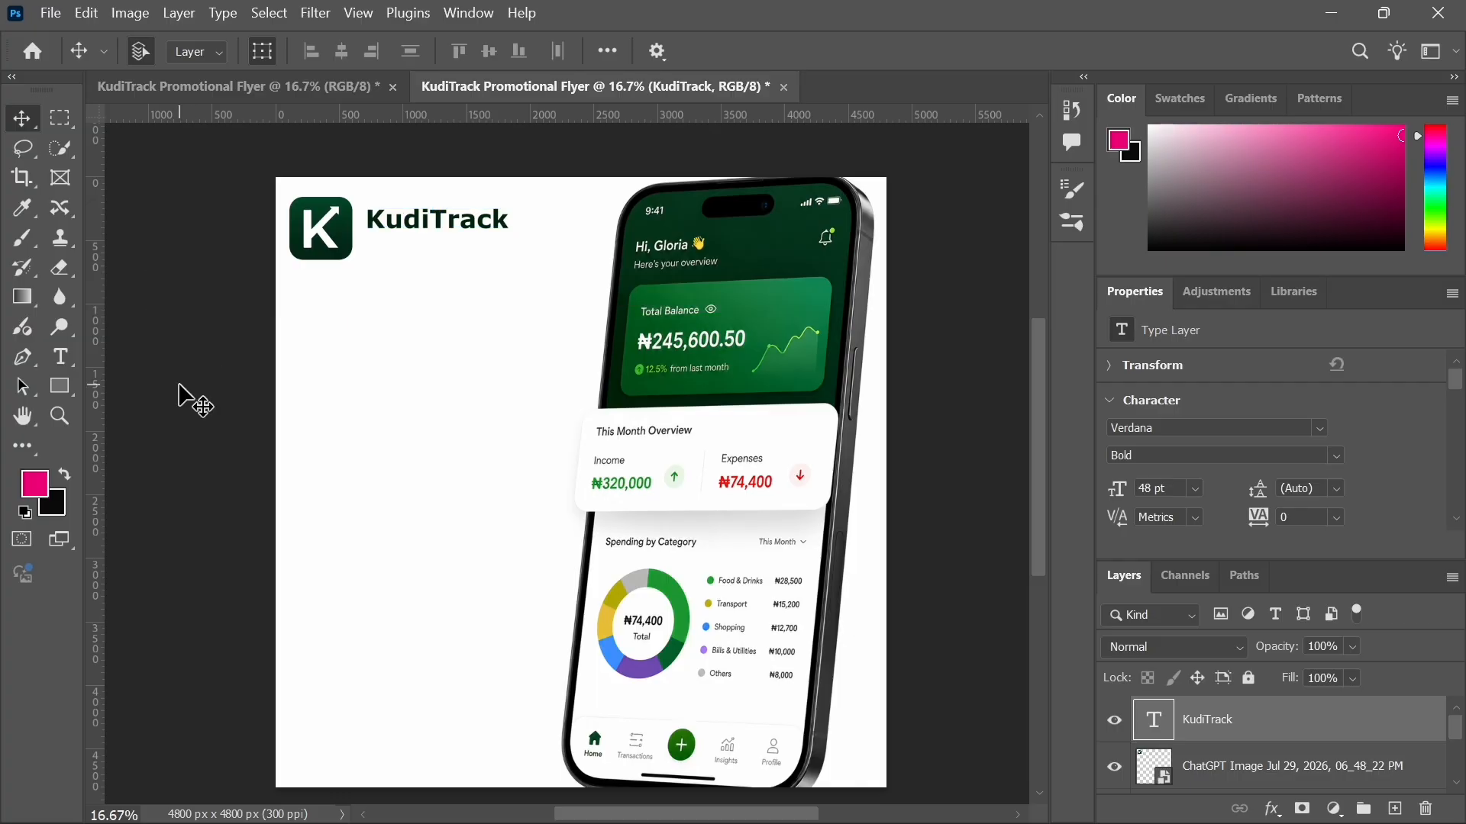
Step: Add a new text line below the KudiTrack heading reading "Track."
{"action": "left_click", "coordinate": [59, 355]}
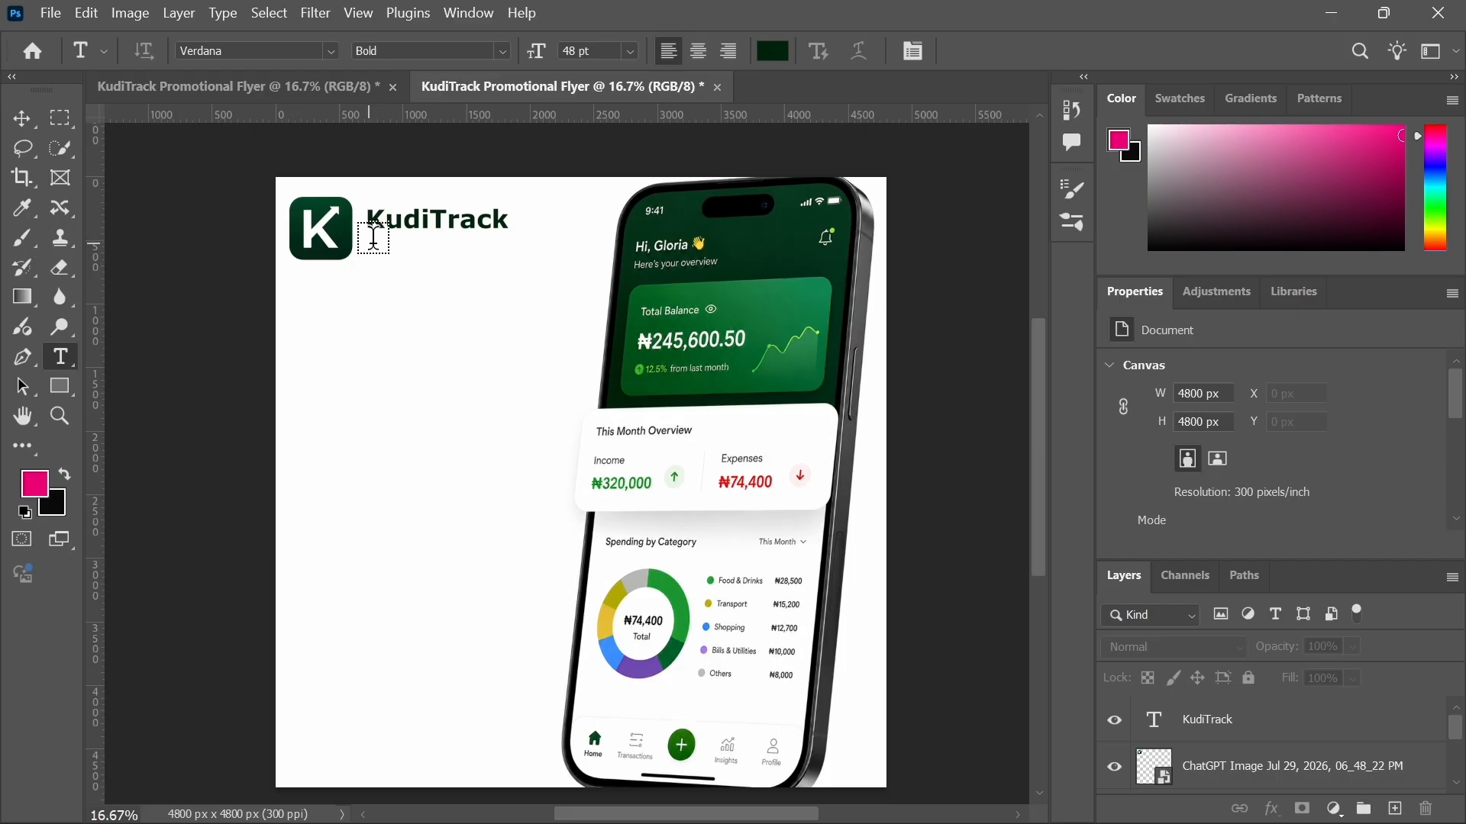
{"action": "left_click", "coordinate": [386, 273]}
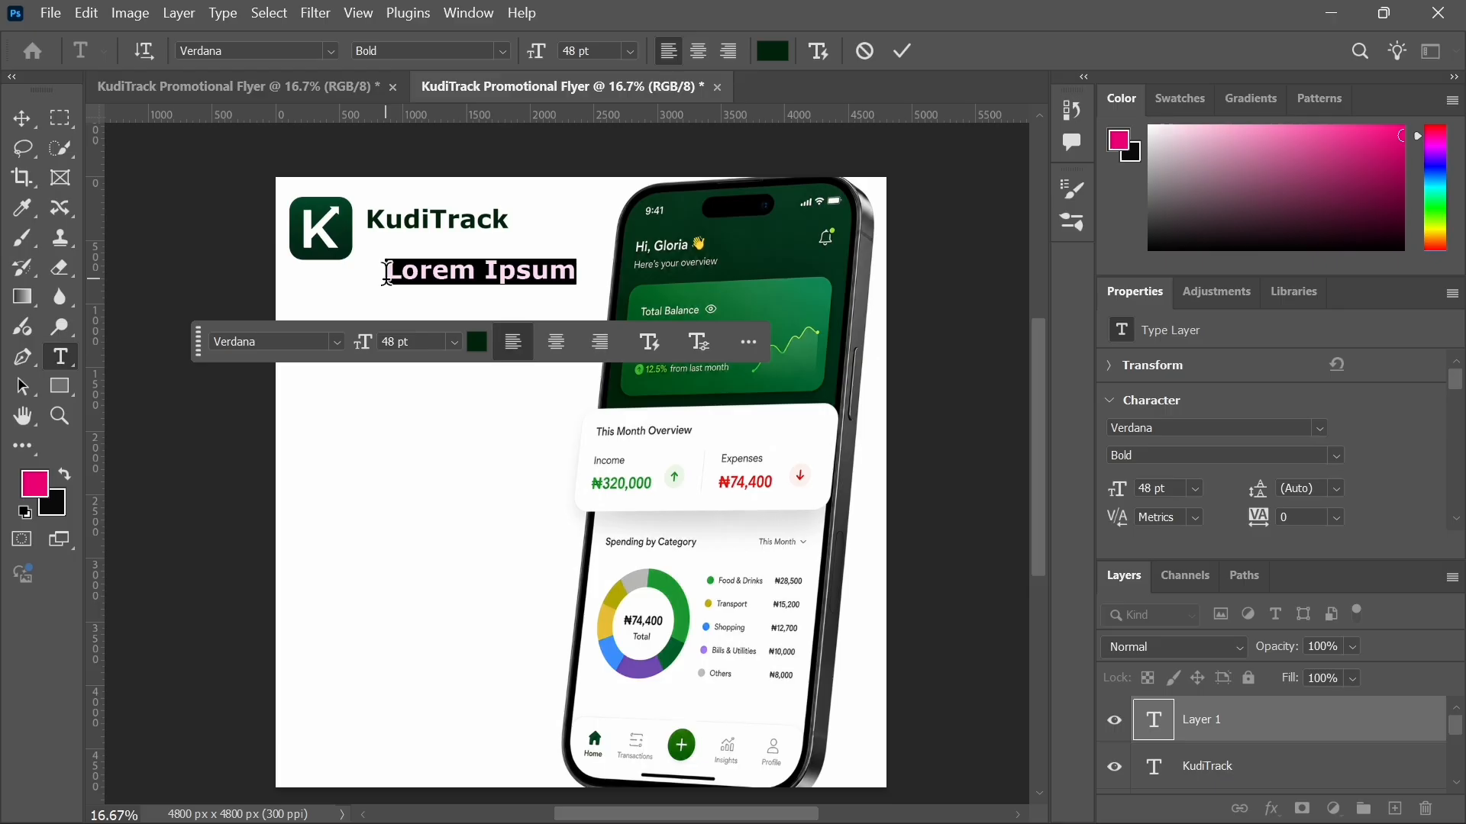
{"action": "type", "text": "Tra"}
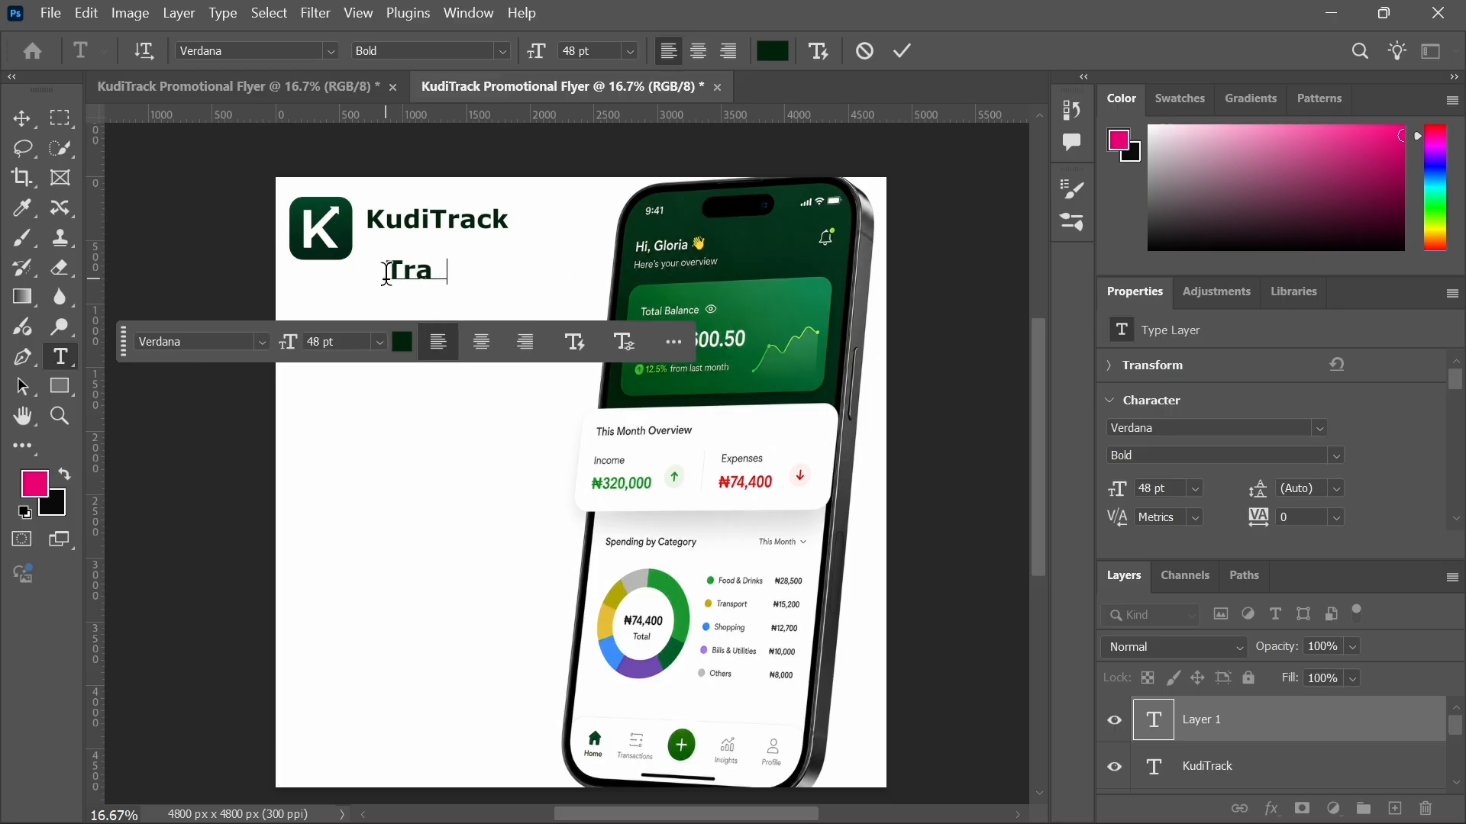
{"action": "type", "text": "ck."}
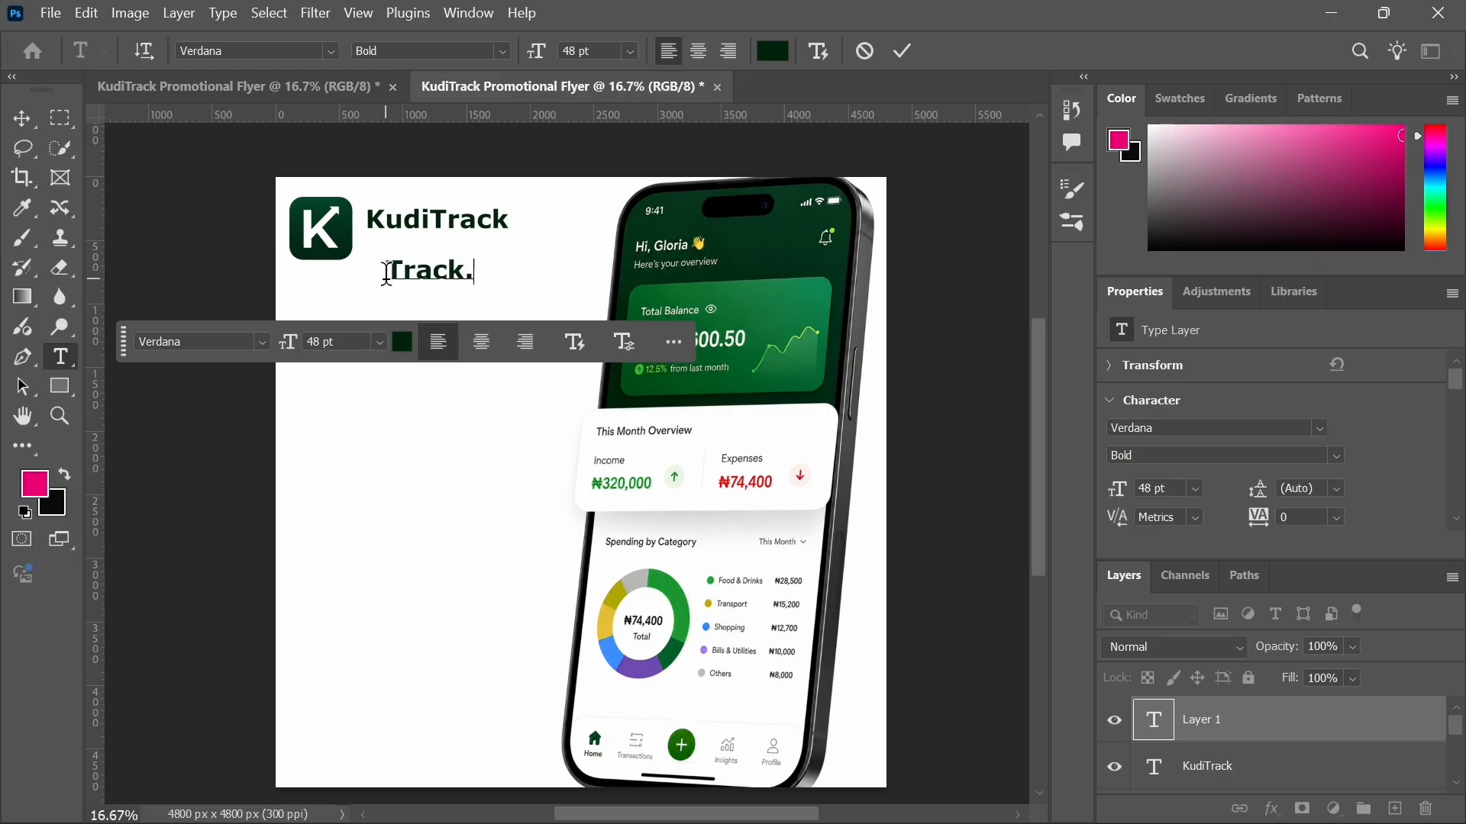